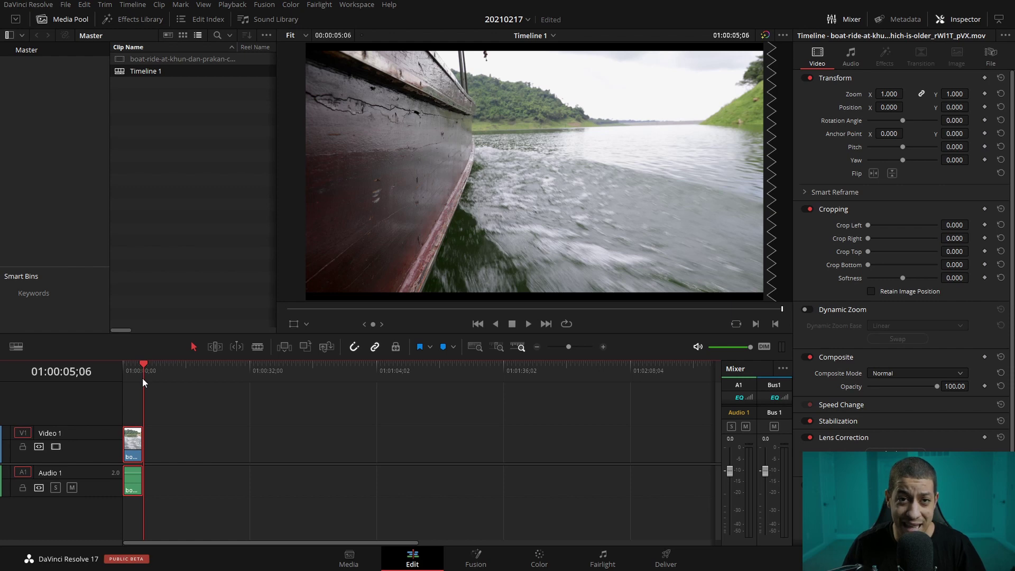
Undo the last three timeline edits to restore the full-length boat-ride clip.
key(ctrl+z)
key(ctrl+z)
key(ctrl+z)
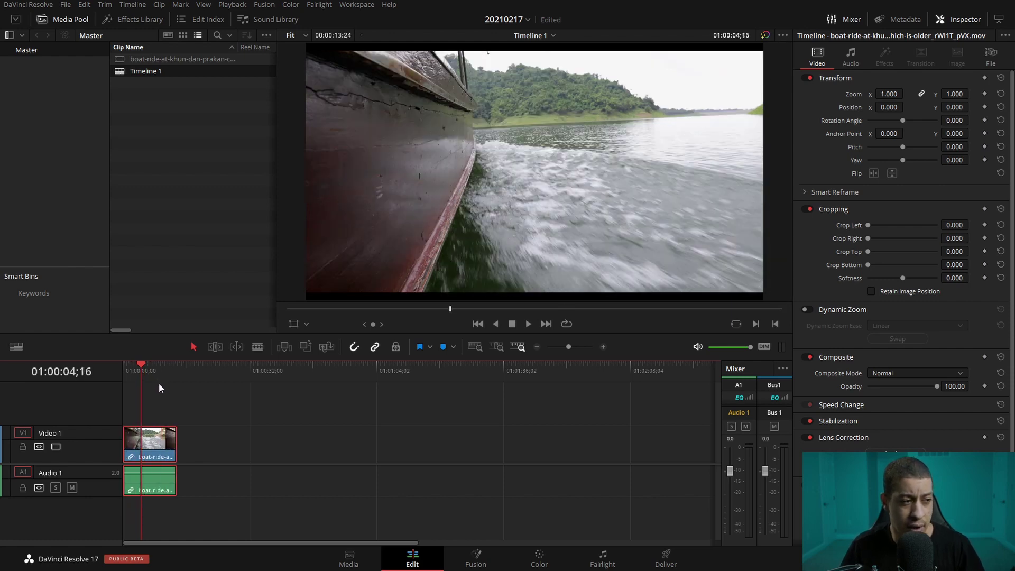
Split the boat-ride clip at timecodes 01:00:04;12 and 01:00:09;02.
click(141, 366)
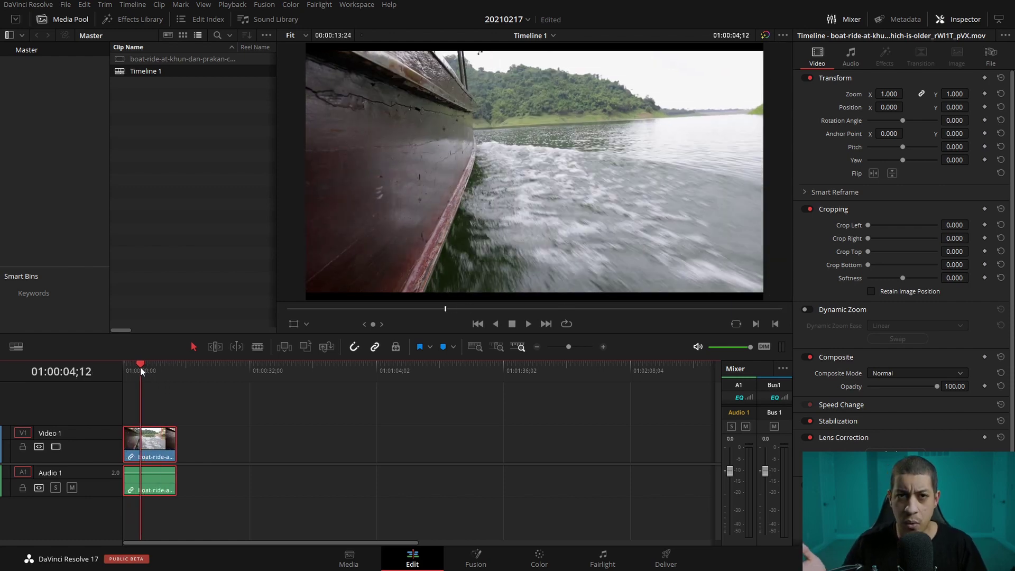
key(ctrl+b)
click(151, 367)
click(158, 366)
key(ctrl+b)
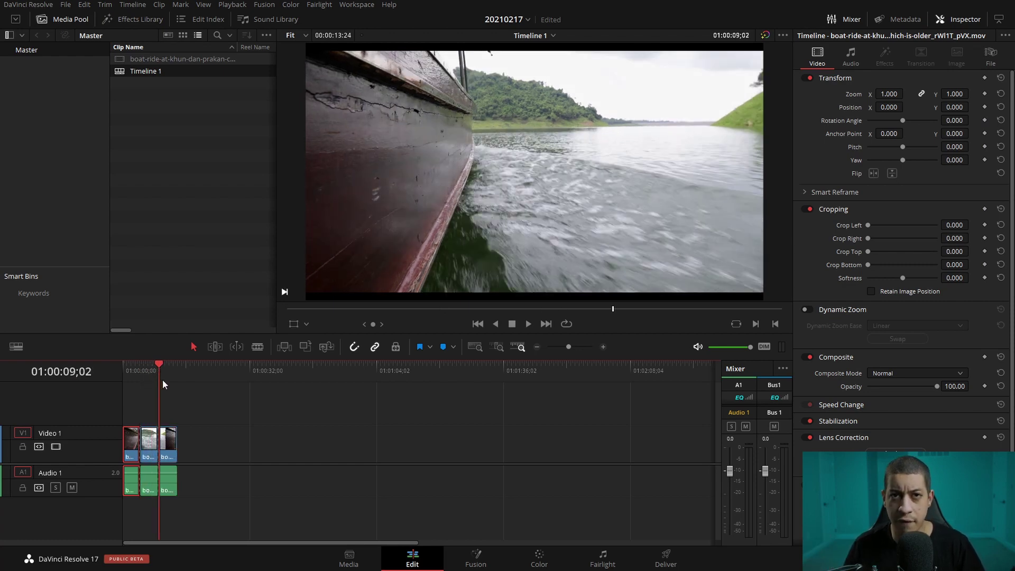
Select the middle segment at the playhead's first cut and open it in the Fusion page.
key(Up)
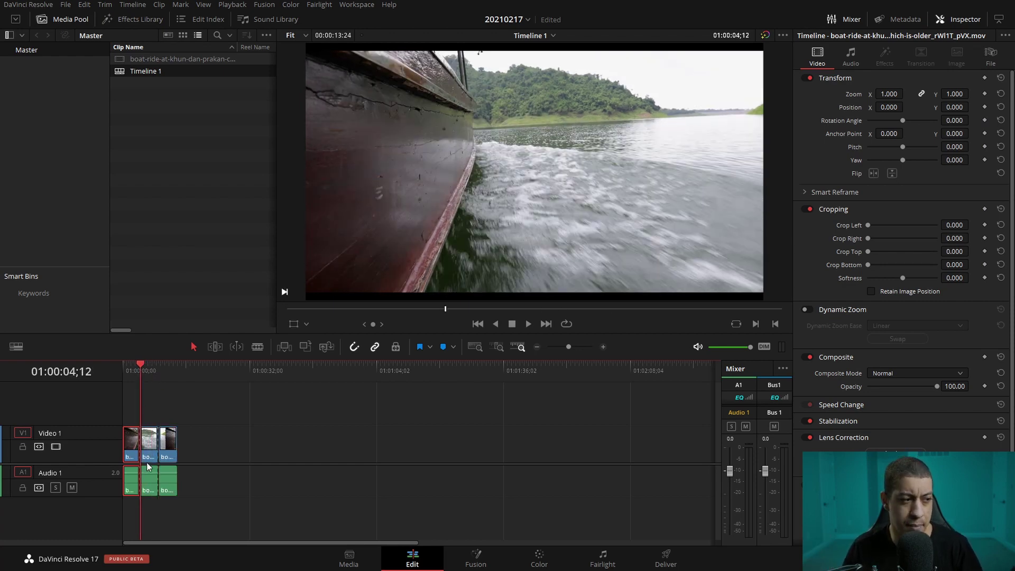
click(154, 433)
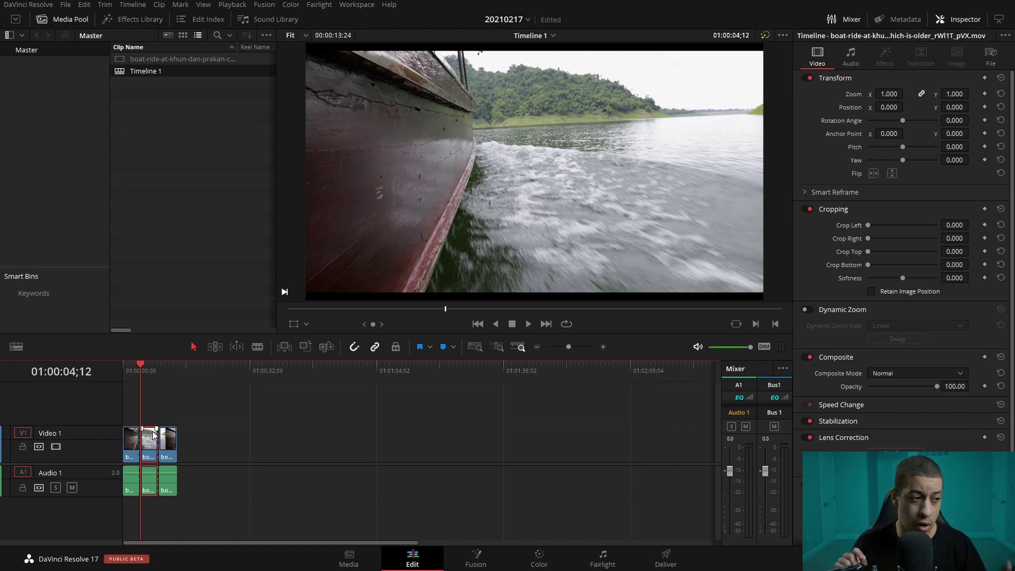
click(455, 556)
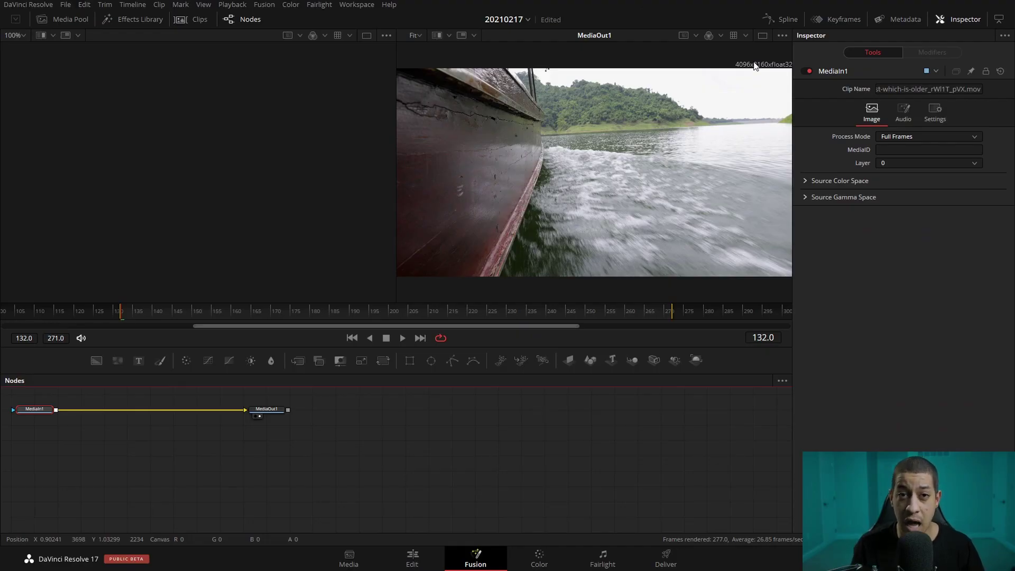
Return to the Edit page and turn the third timeline segment into a new Fusion clip.
click(415, 565)
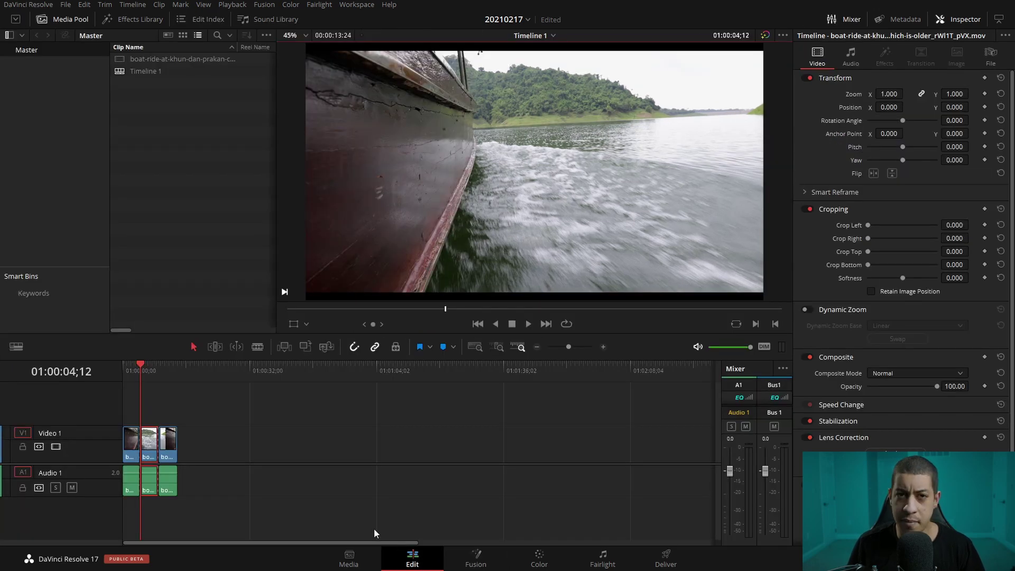
right_click(170, 451)
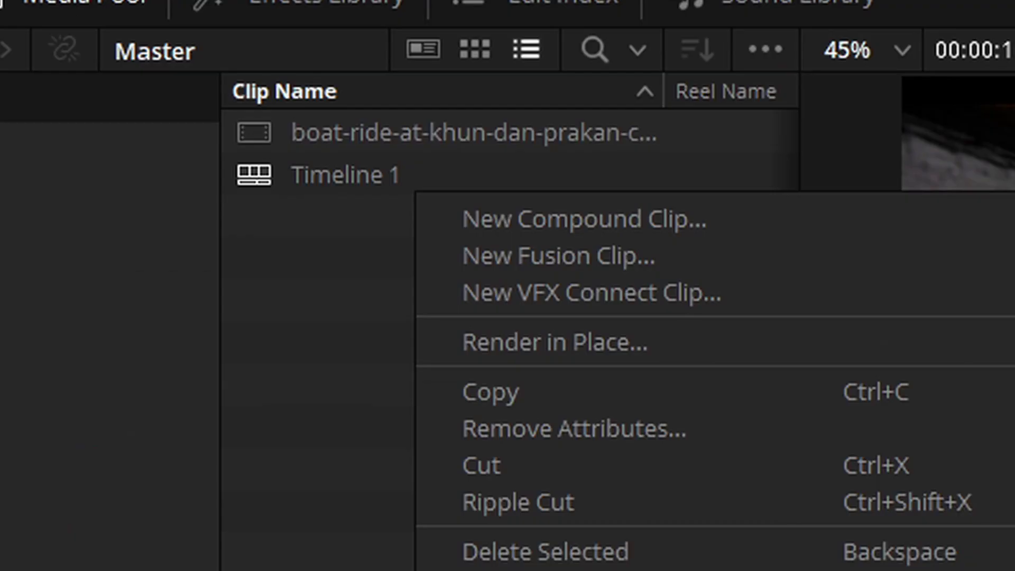
click(619, 272)
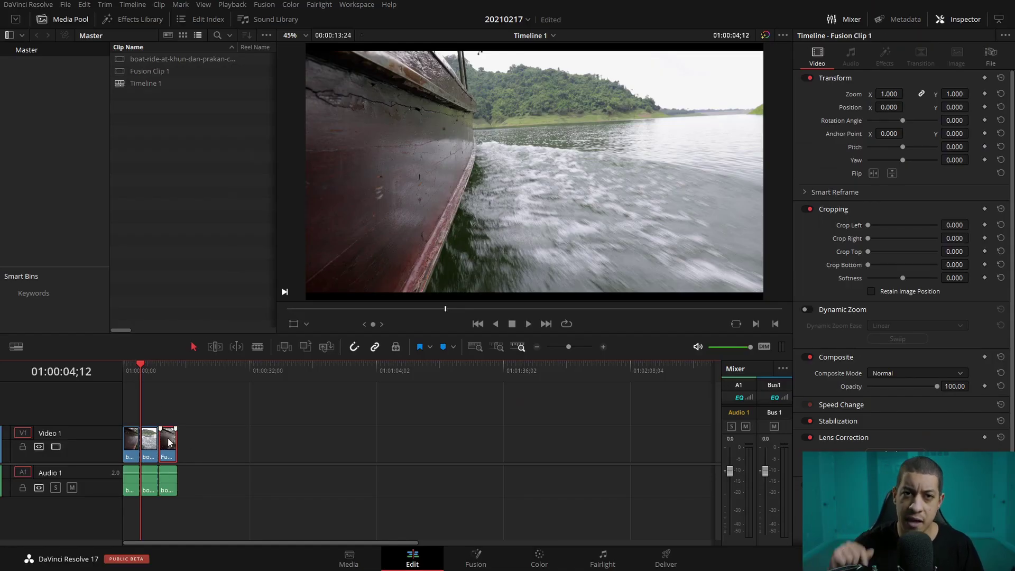
Go to the Fusion page, show the clip thumbnails and open the Fusion clip's composition.
click(453, 551)
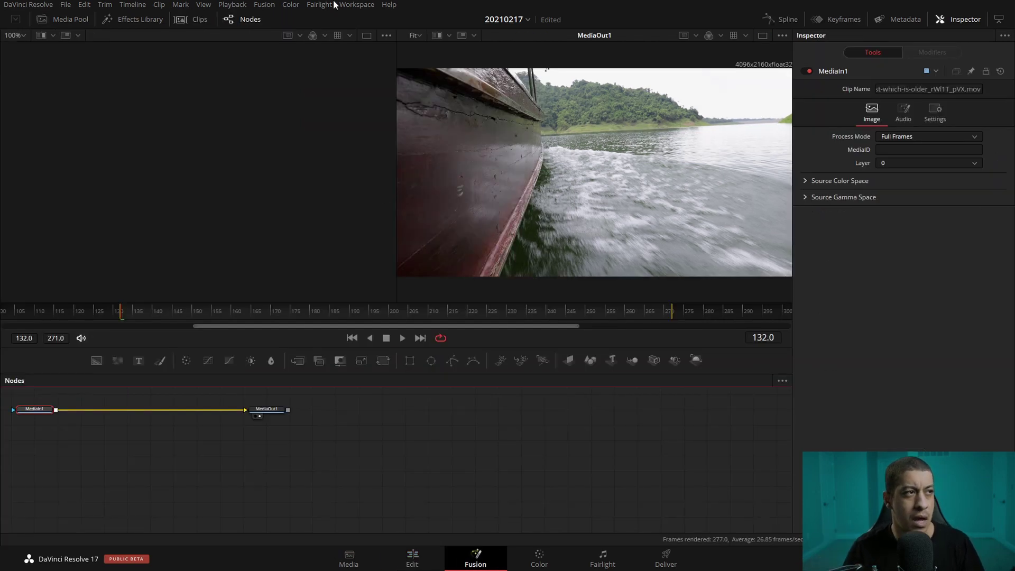
click(183, 20)
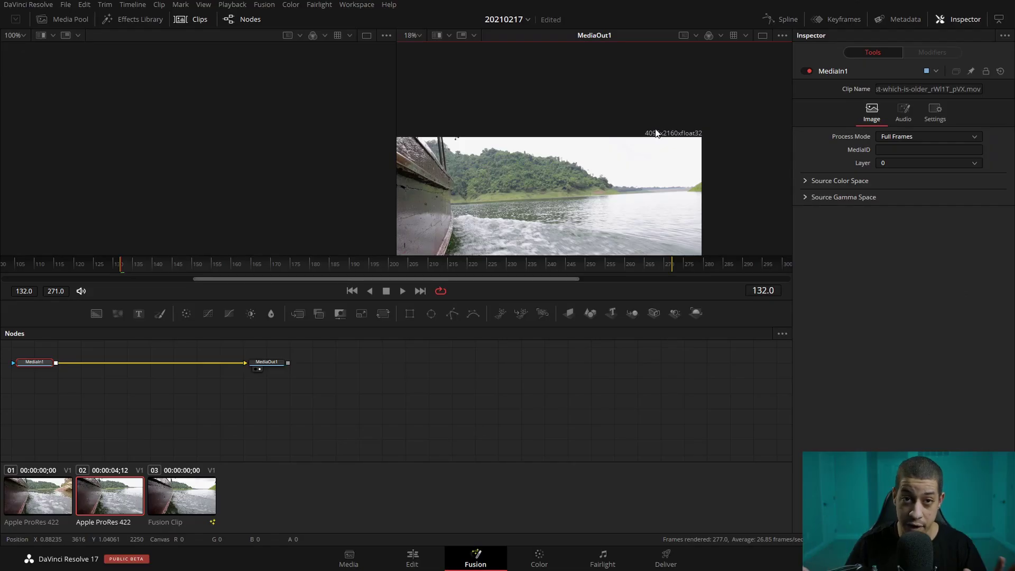
click(188, 490)
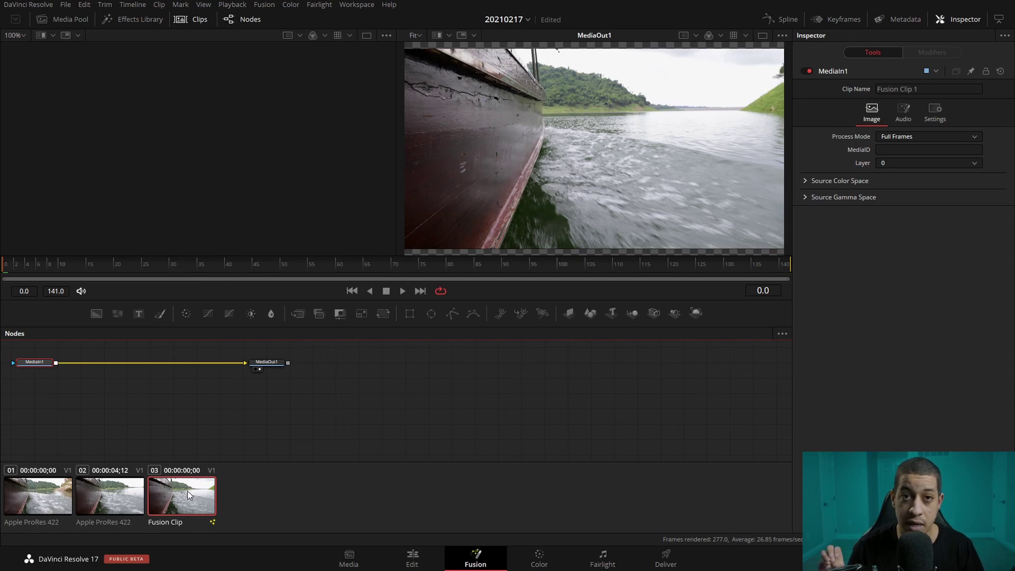
drag(673, 153, 721, 127)
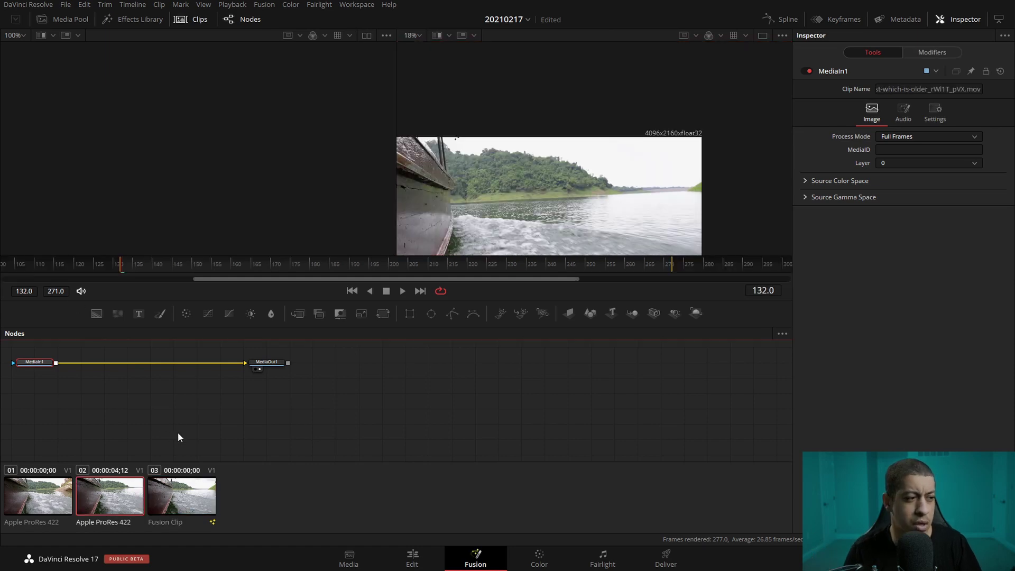
Toggle the Effects Library and the node editor, and hide the clip thumbnails.
drag(518, 180, 572, 108)
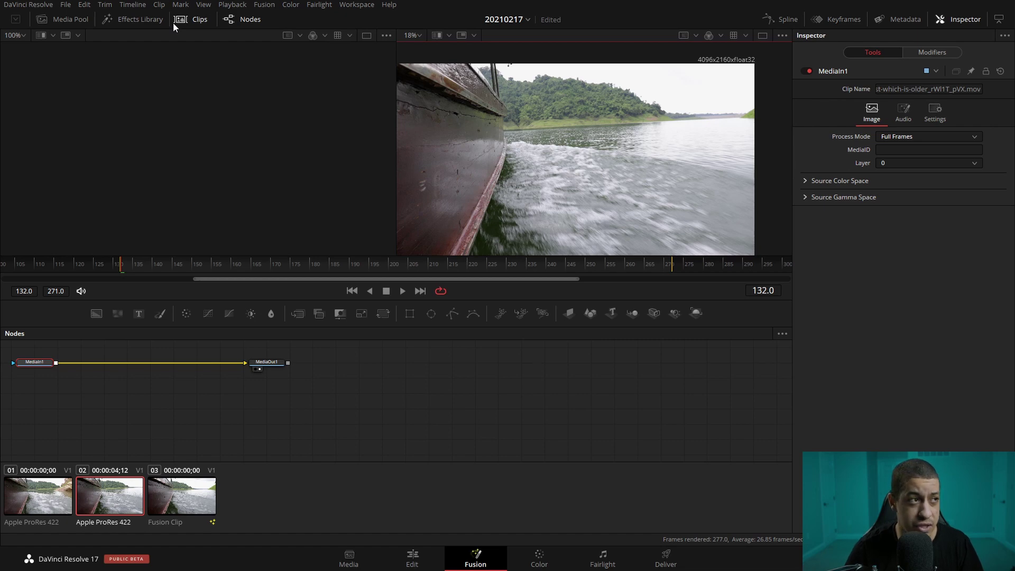
click(145, 21)
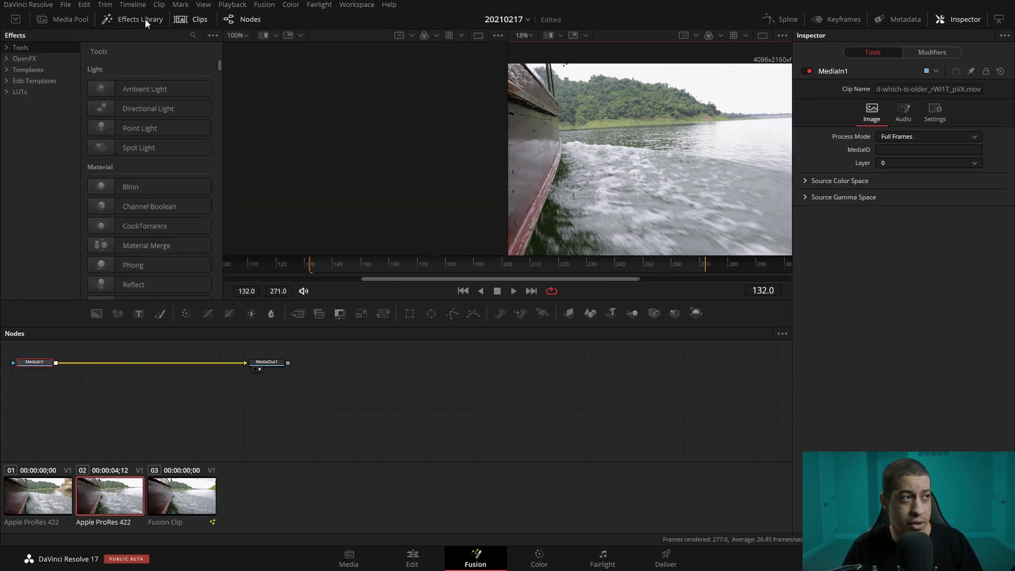
click(144, 19)
click(197, 20)
click(244, 19)
click(248, 20)
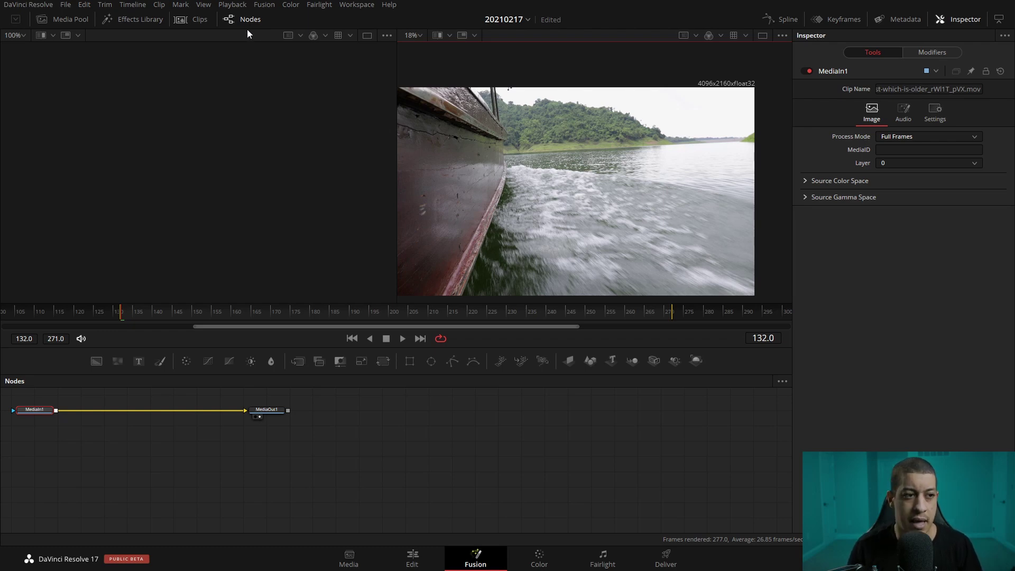
Disconnect MediaIn1 from MediaOut1 in the node graph.
drag(199, 455, 233, 472)
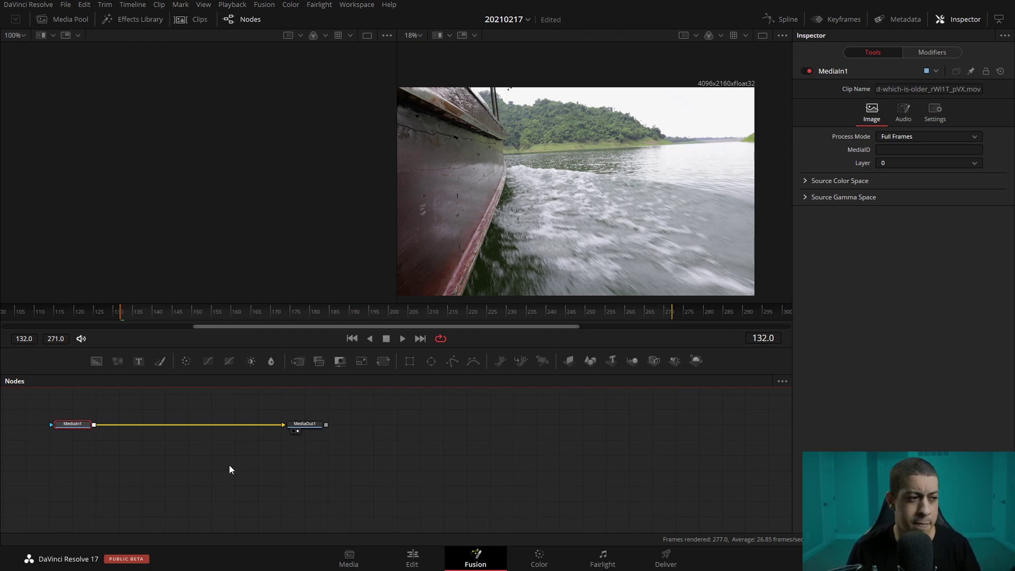
drag(229, 464, 337, 487)
mouse_move(180, 451)
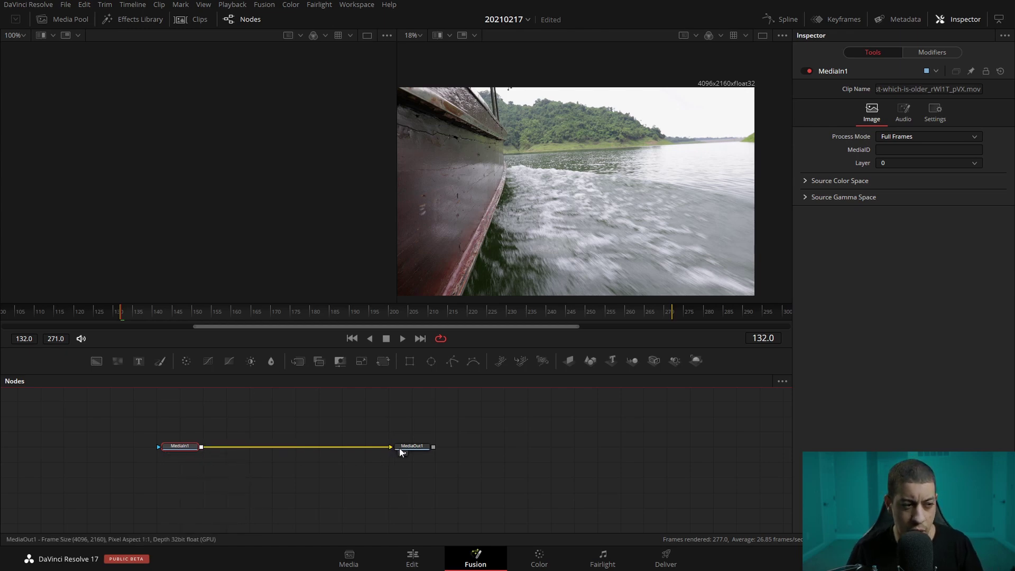
drag(381, 447, 363, 484)
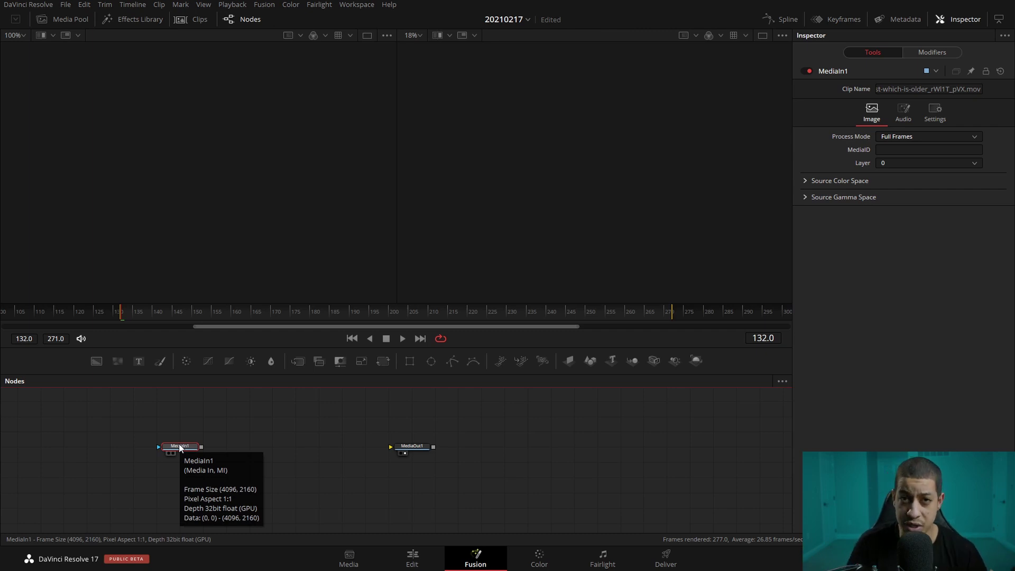
Display MediaIn1 in the empty first viewer and connect its output to MediaOut1.
drag(179, 448, 250, 239)
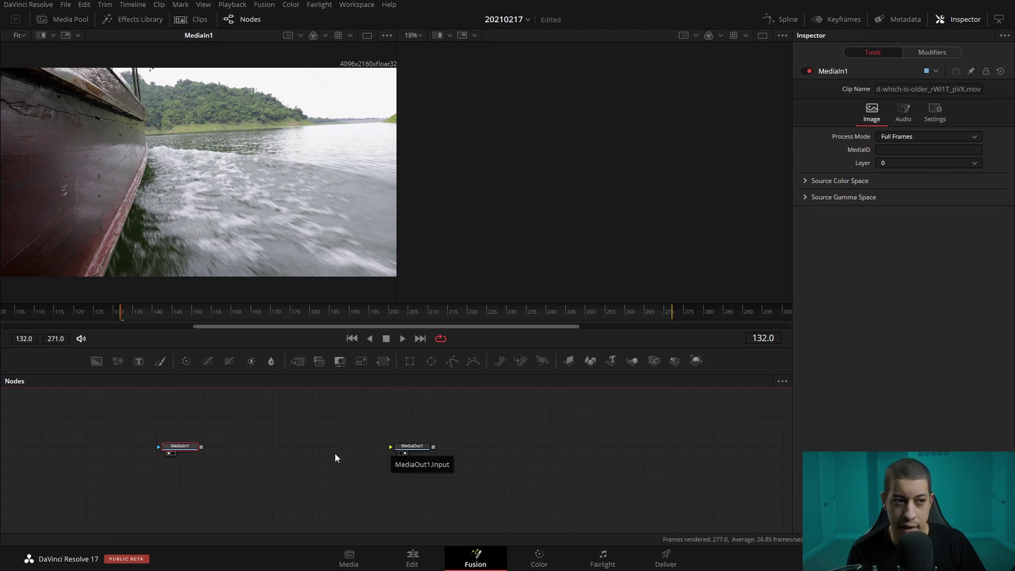
drag(203, 446, 392, 447)
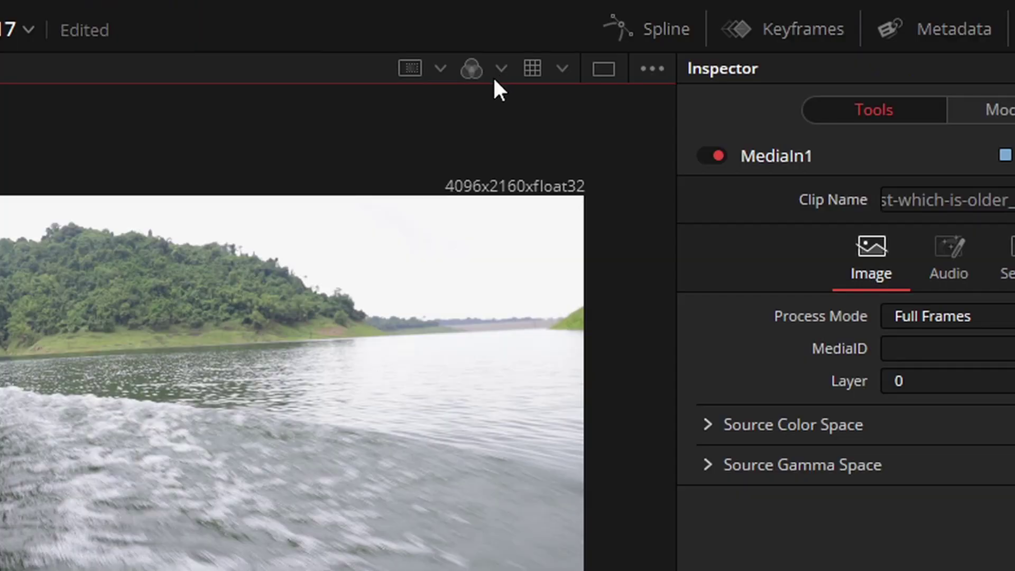
View the Blue channel of MediaOut1 in its viewer and return the display to Color.
click(720, 35)
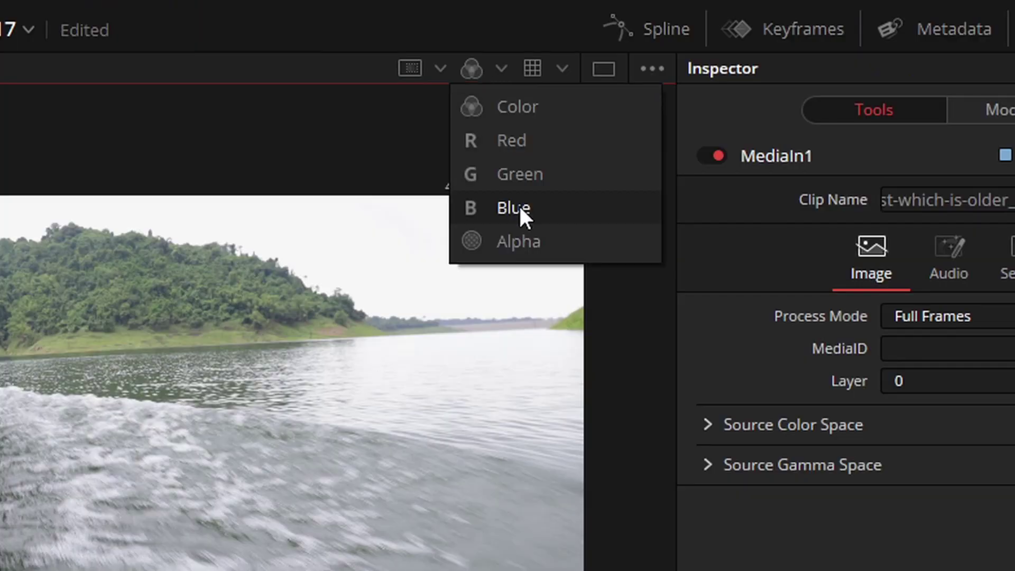
click(552, 220)
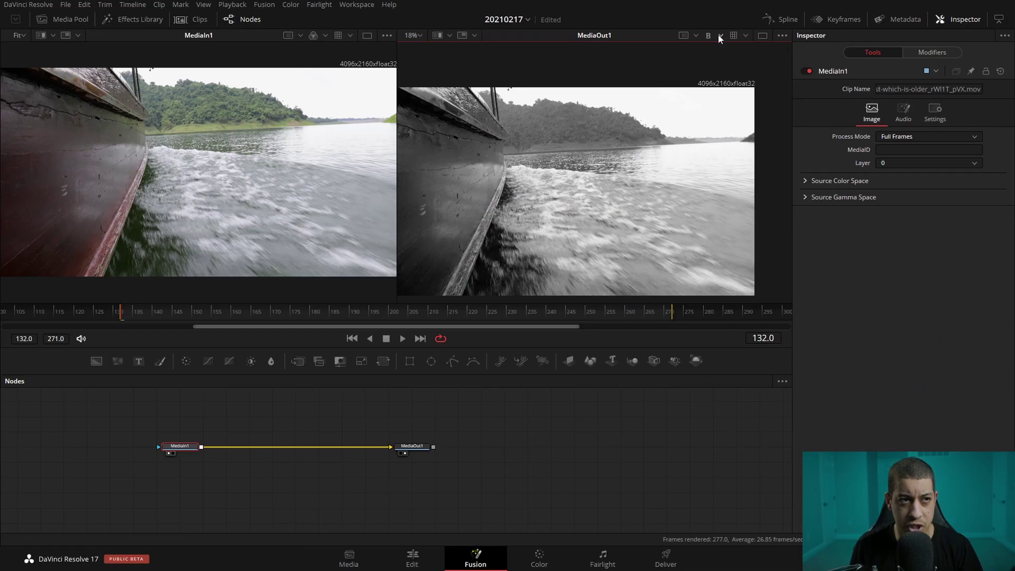
click(718, 35)
click(728, 51)
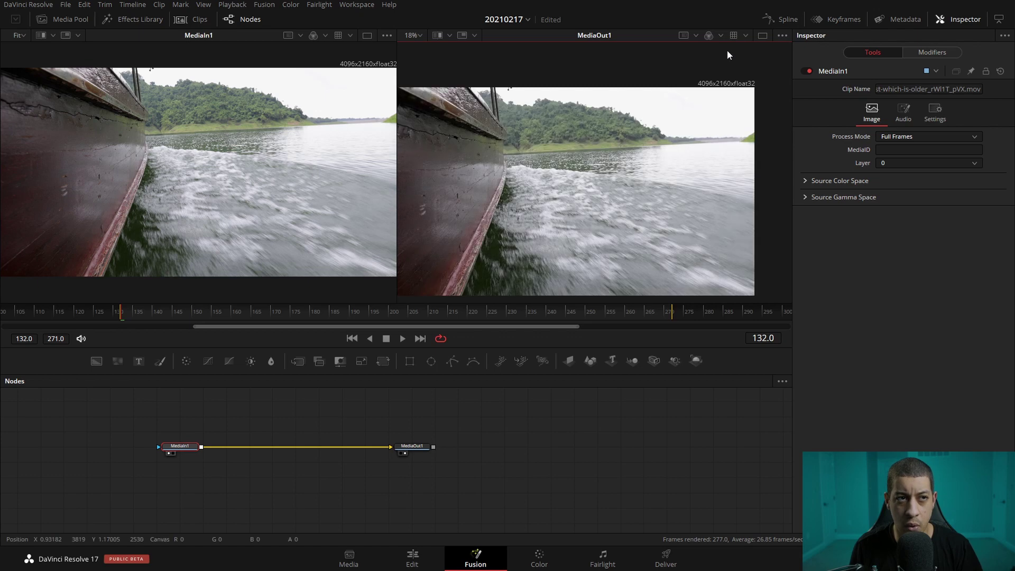
click(721, 37)
click(722, 35)
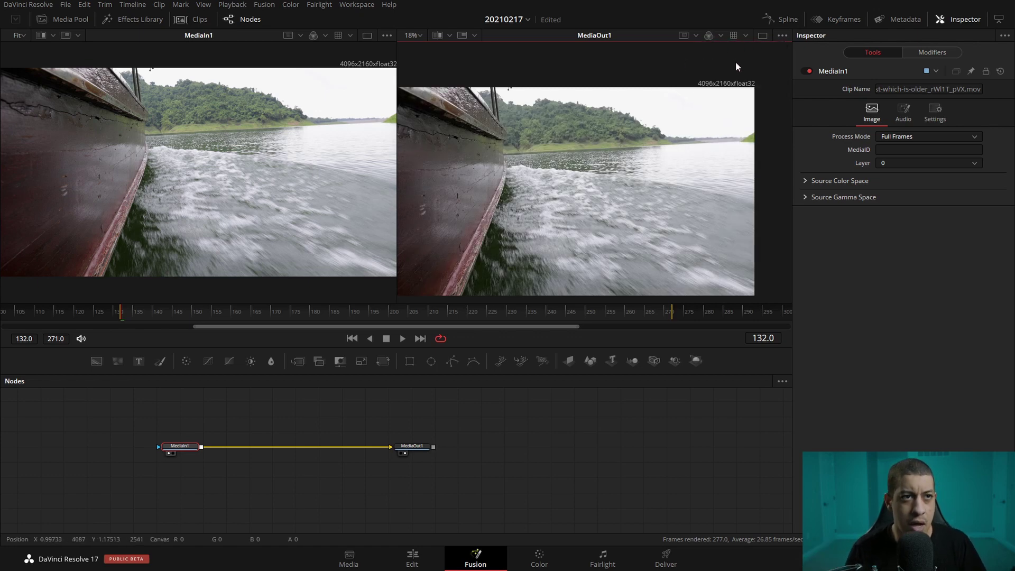
drag(509, 136, 550, 115)
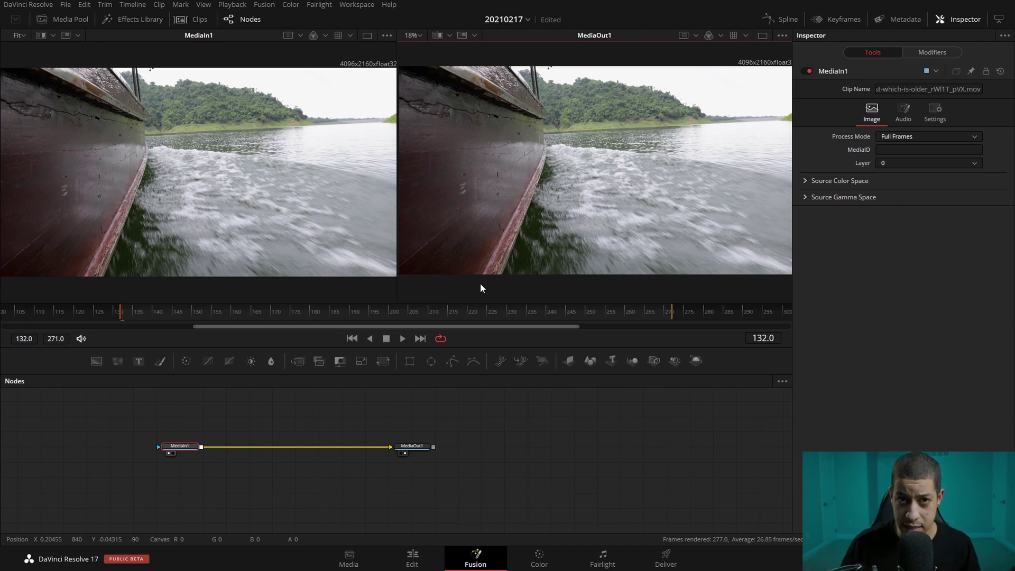
Switch the node toolbar to the Motion Graphics set and back to the Default set.
drag(226, 390, 253, 401)
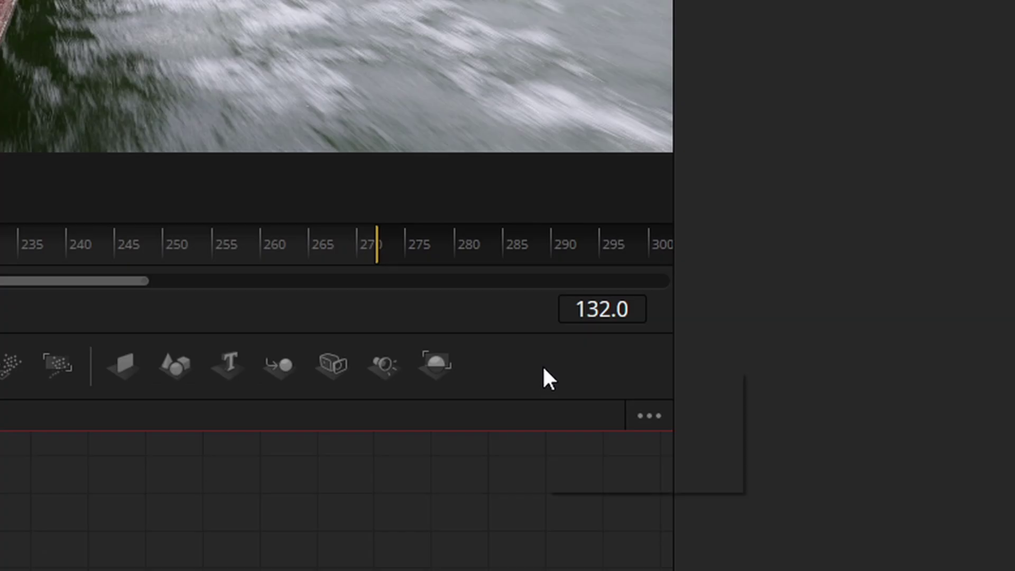
right_click(543, 368)
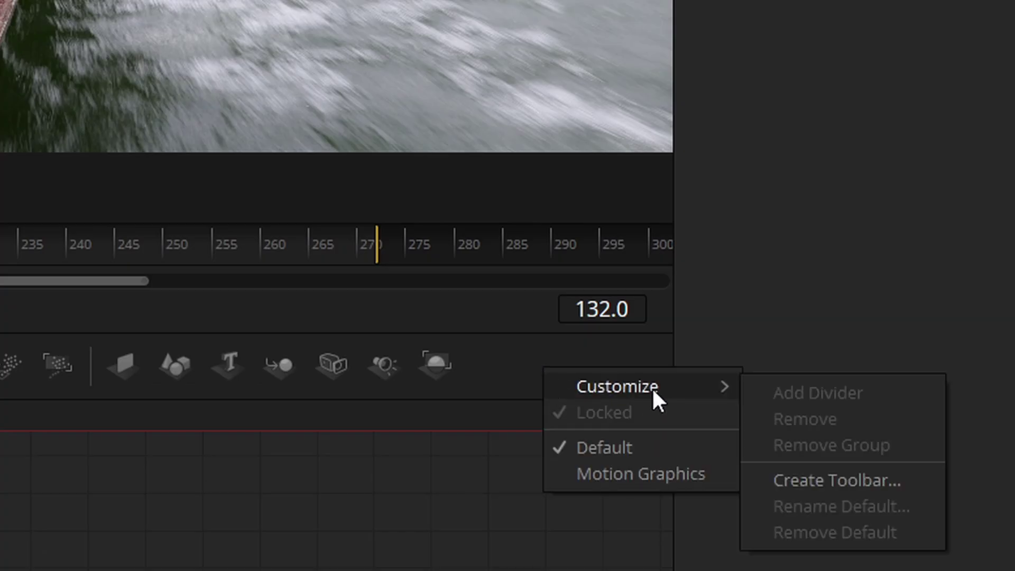
click(672, 474)
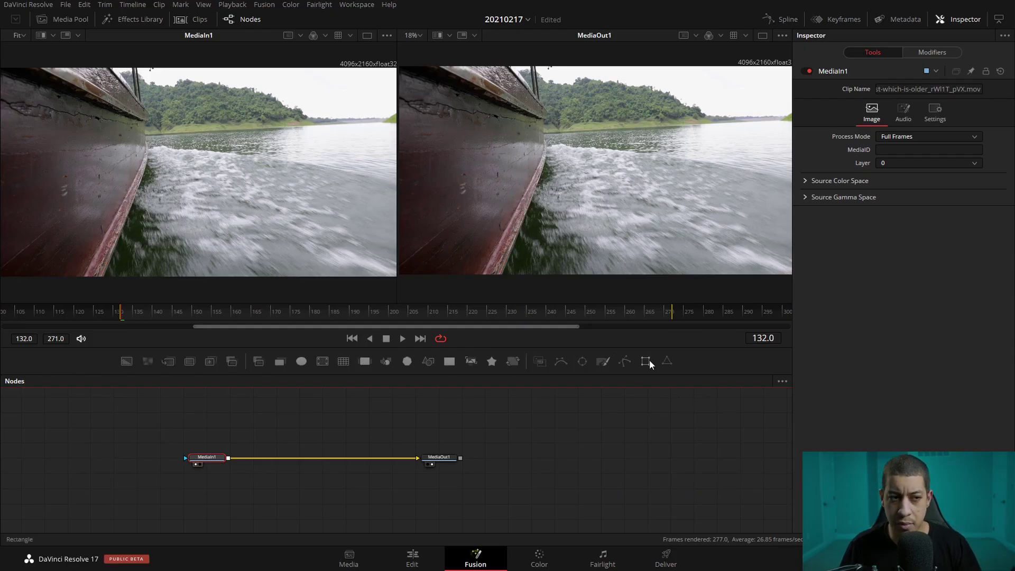
right_click(708, 366)
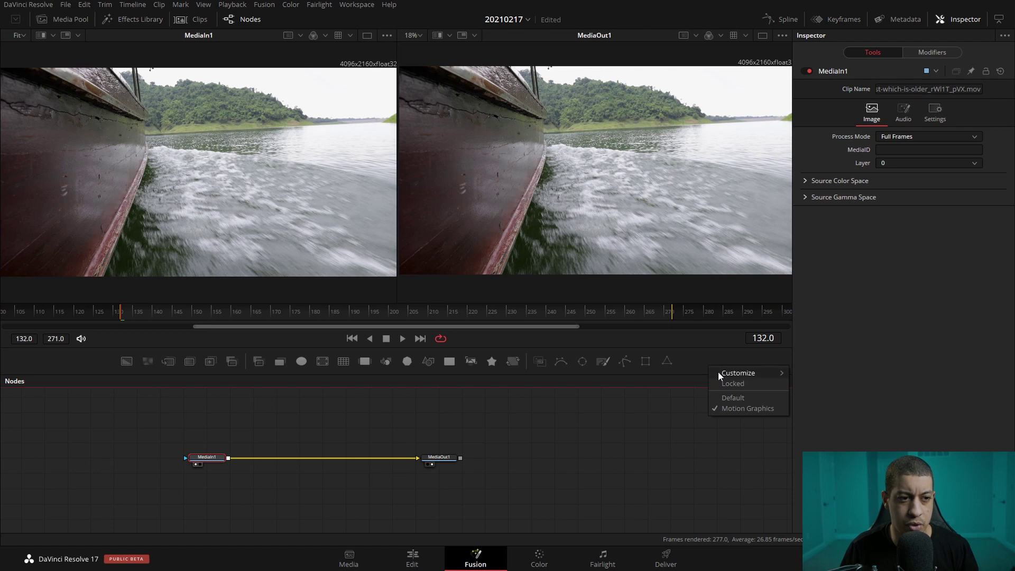
click(740, 401)
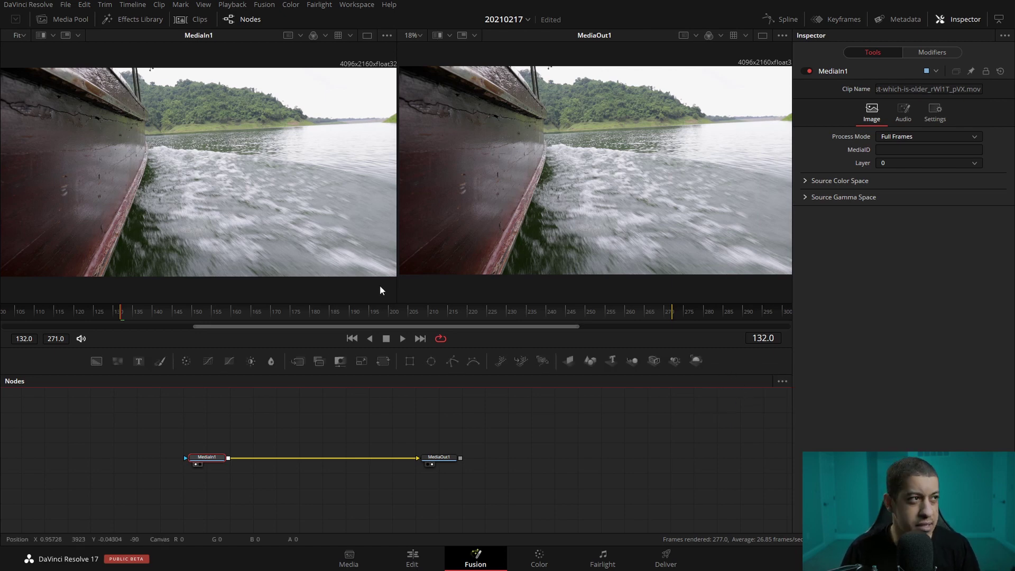
Open the Effects Library, expand Tools and OpenFX, and browse their categories.
click(134, 20)
click(8, 48)
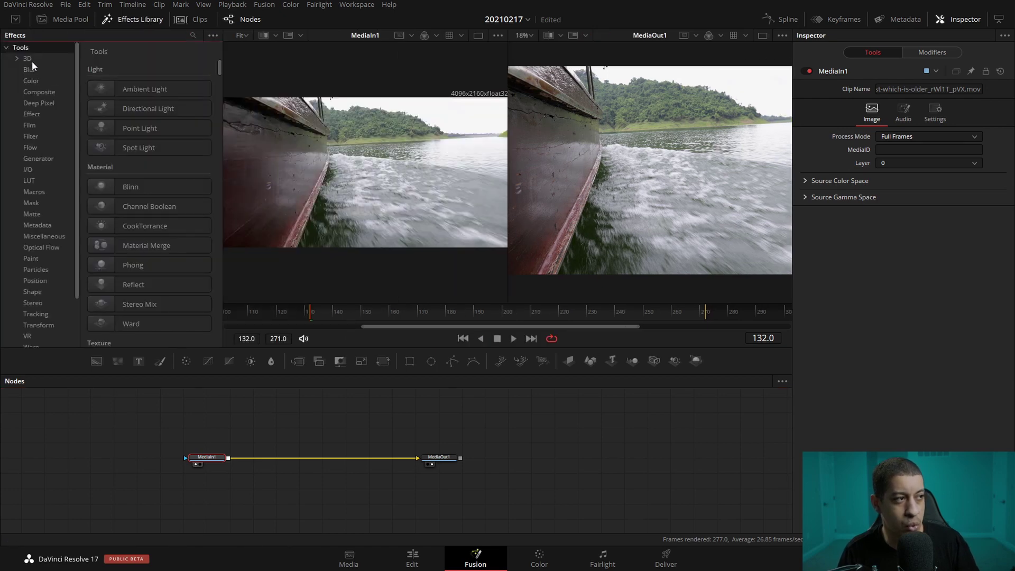
mouse_move(76, 96)
mouse_down()
mouse_move(79, 136)
mouse_move(78, 110)
mouse_up()
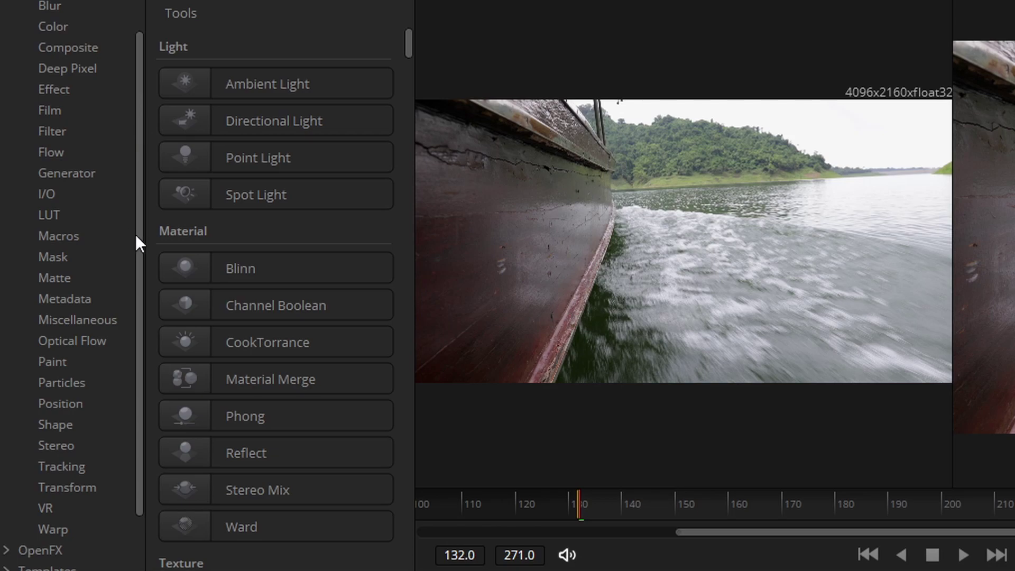
scroll(137, 264, down, 3)
click(26, 486)
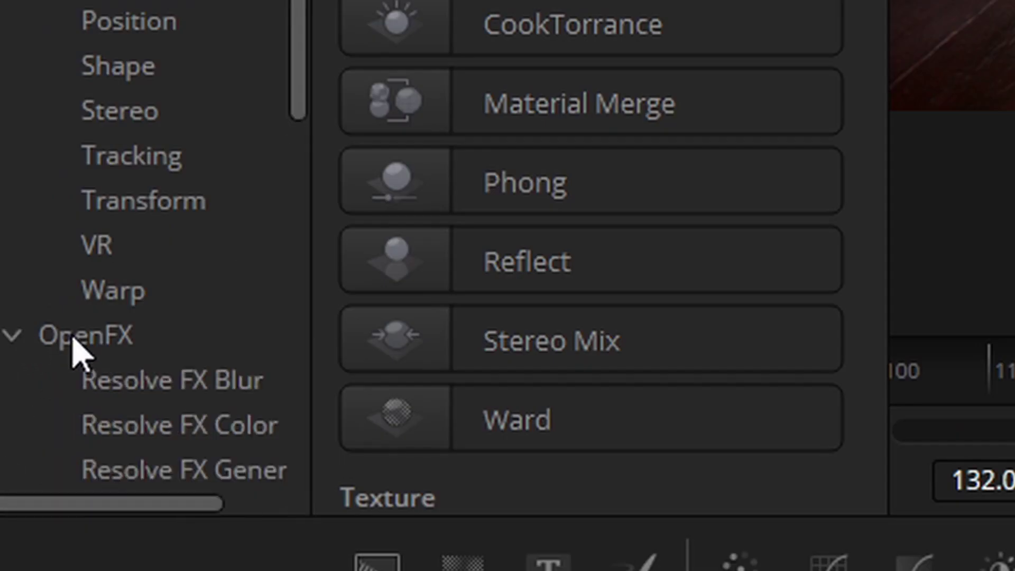
drag(166, 499, 242, 494)
drag(298, 91, 298, 452)
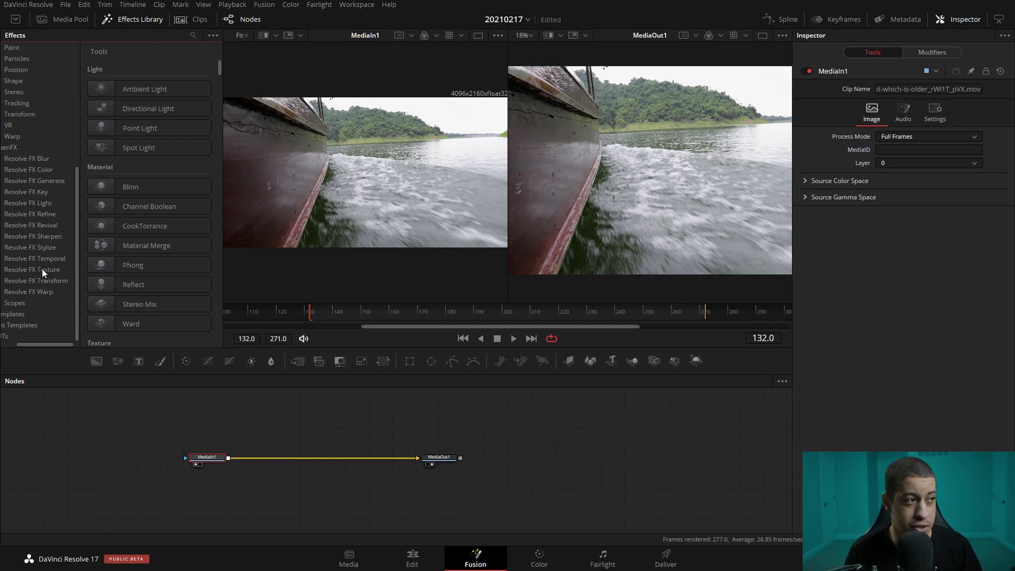
Browse the Effects Library categories and the Add Tool categories offered in the empty area of the node editor.
drag(42, 342, 27, 341)
drag(74, 294, 79, 237)
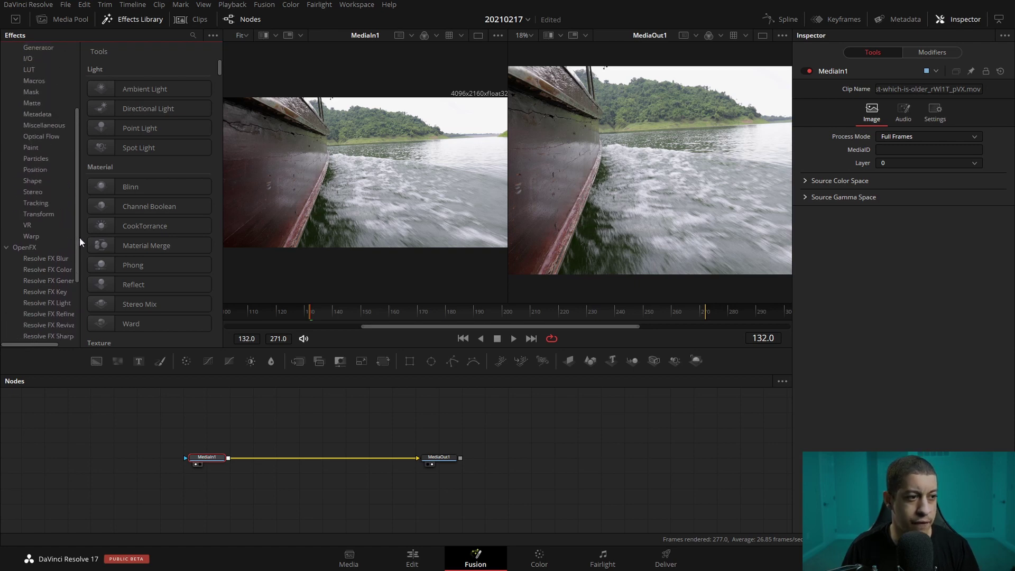
right_click(484, 423)
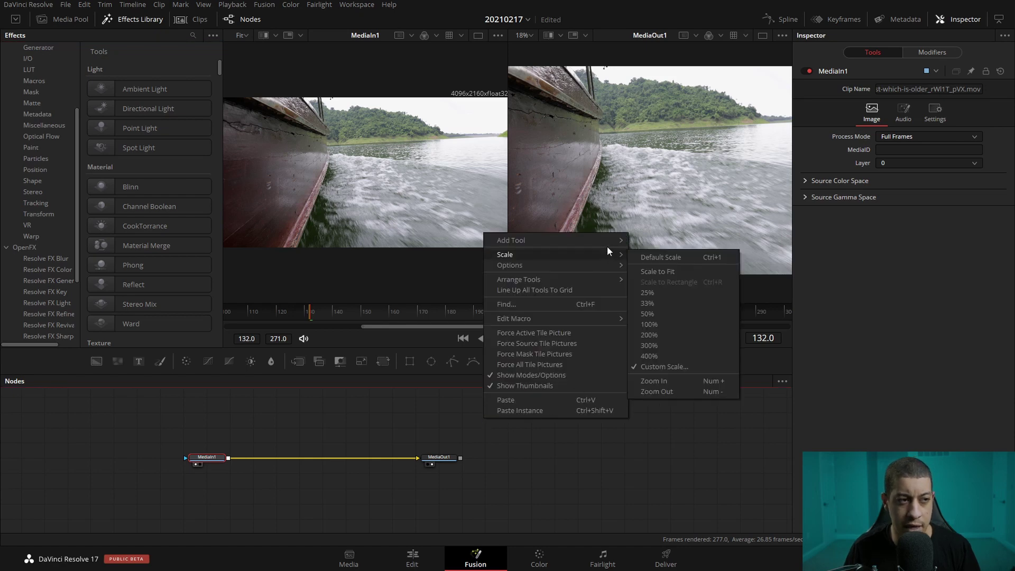
mouse_move(606, 247)
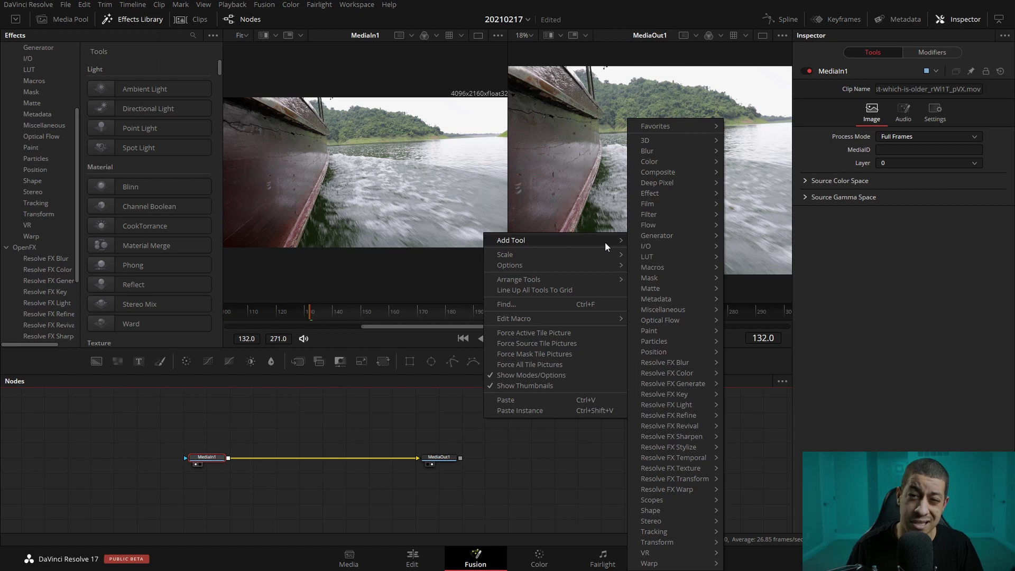
click(554, 458)
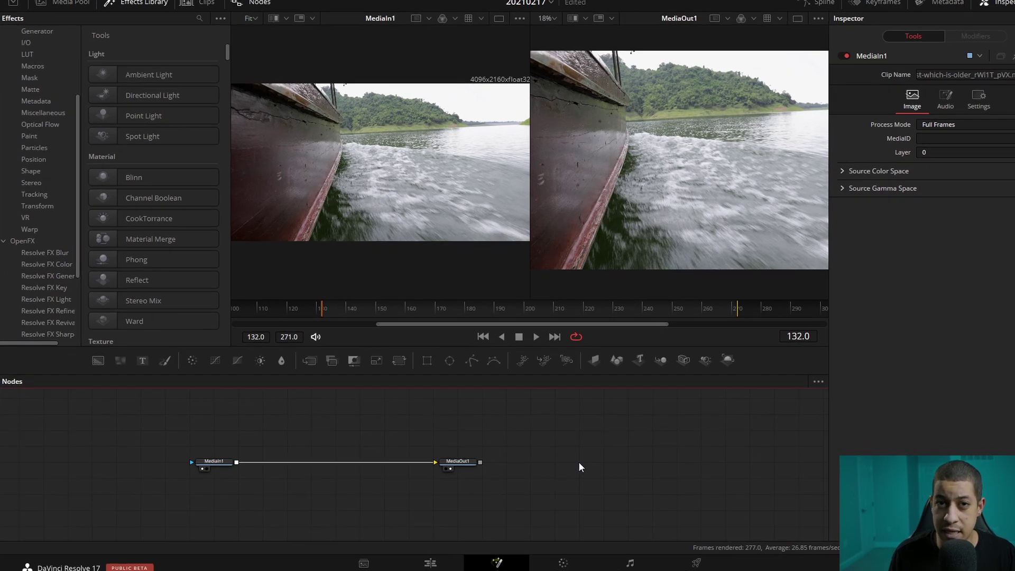
Search the Select Tool dialog for "plan" and "blur" and close it without adding a tool.
key(shift+space)
text(plan)
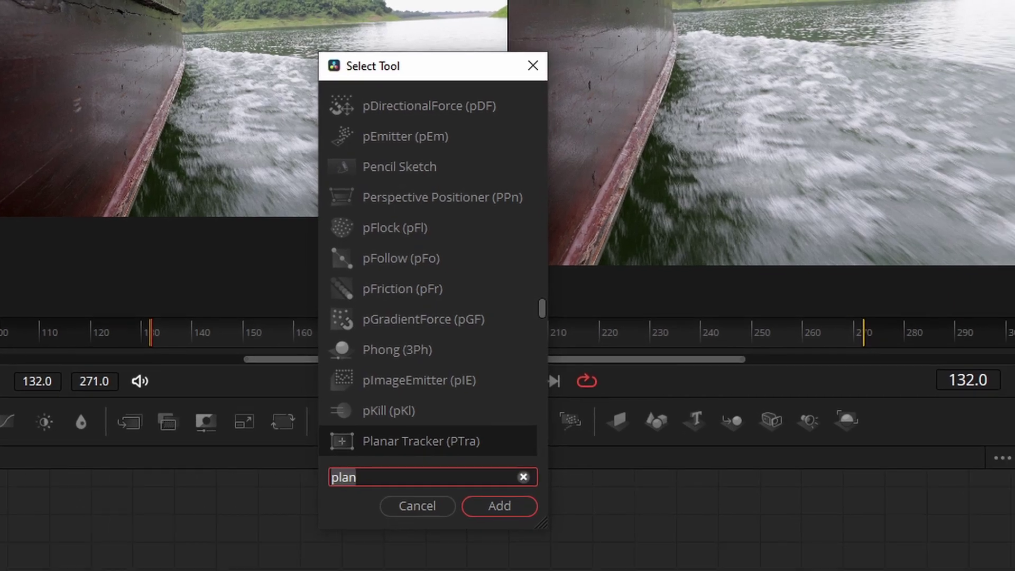
text(blur)
key(Escape)
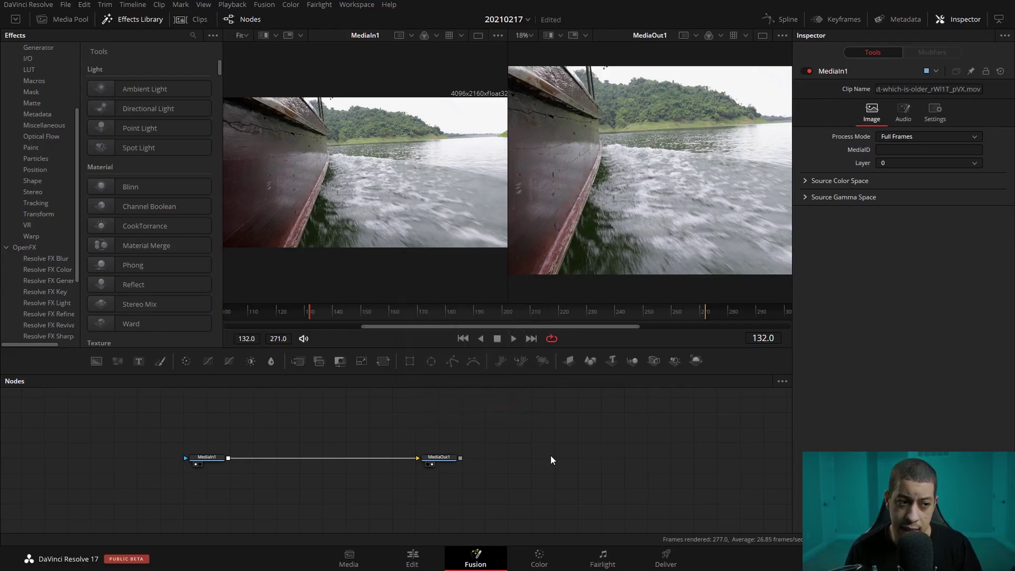
Try a Background node in the second viewer with its color set to yellow, and delete it.
drag(560, 460, 610, 212)
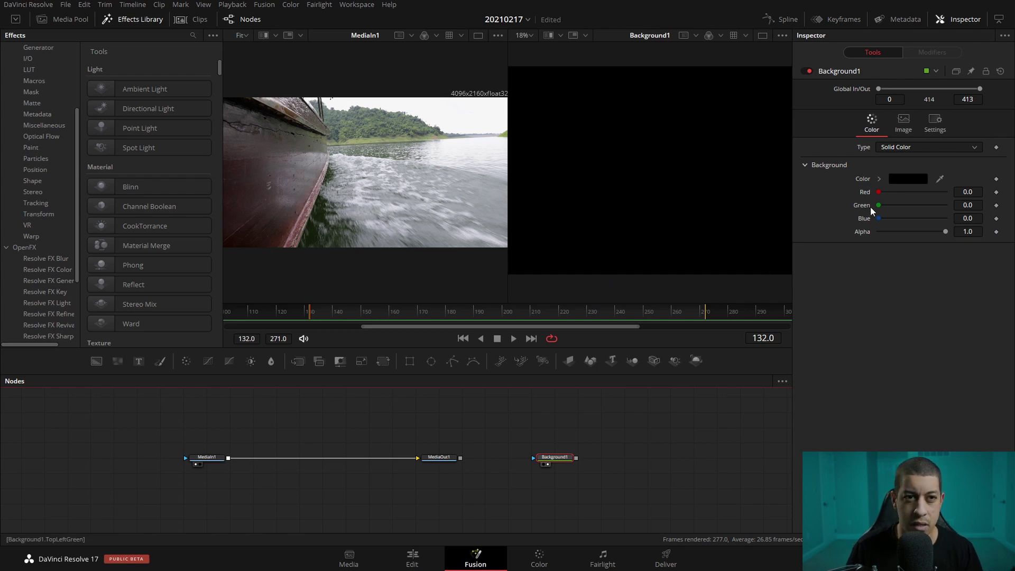
click(916, 181)
click(621, 202)
click(629, 383)
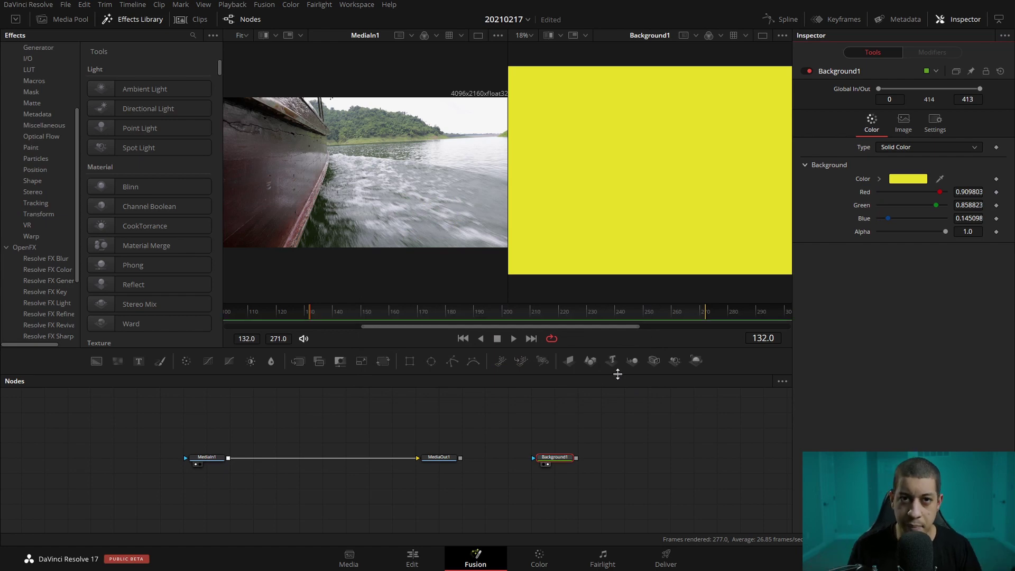
click(550, 480)
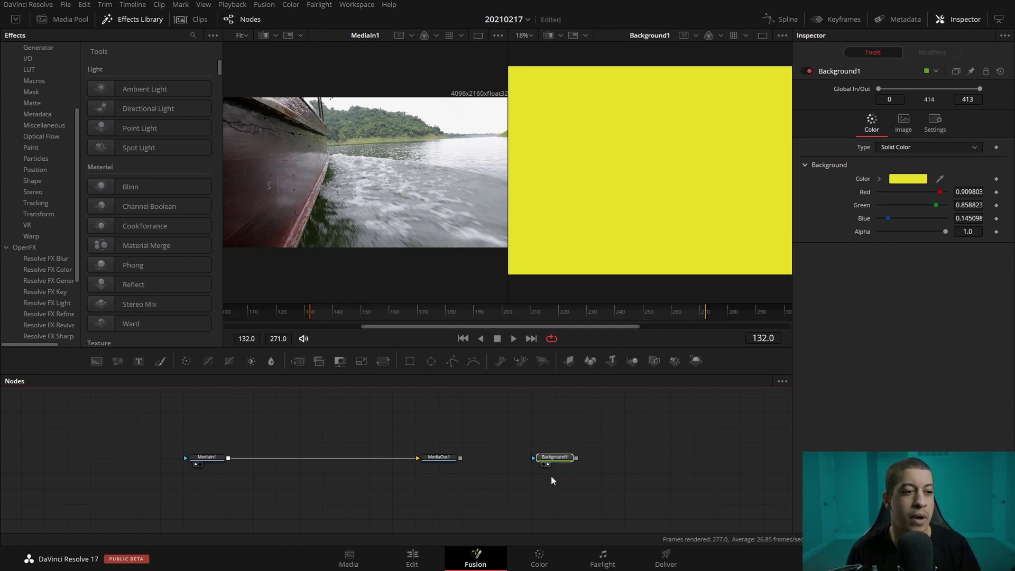
key(Delete)
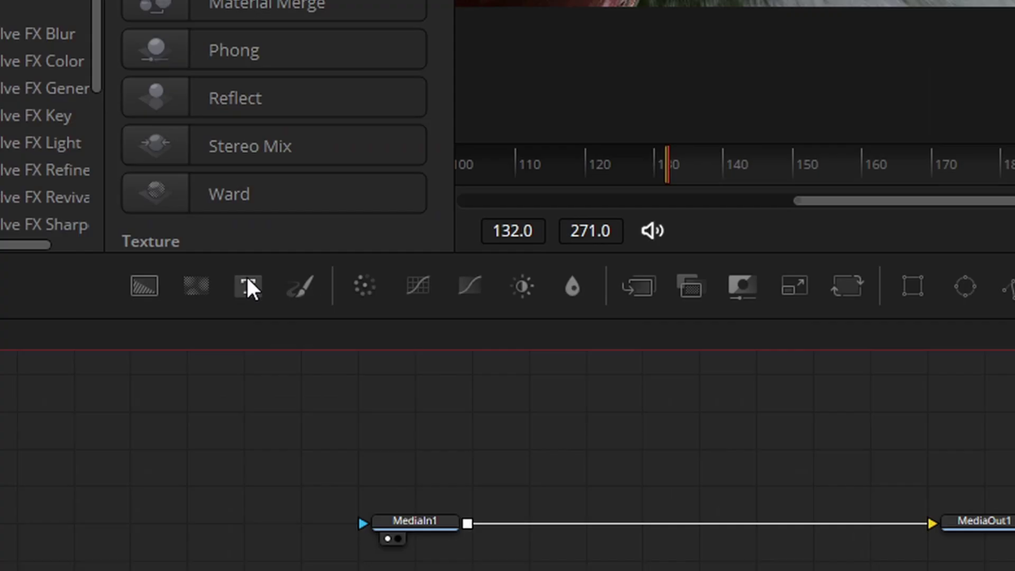
Add a Text+ node above the MediaIn1–MediaOut1 connection and enter "JAYARETV" as its text.
drag(140, 361, 366, 425)
drag(805, 433, 851, 469)
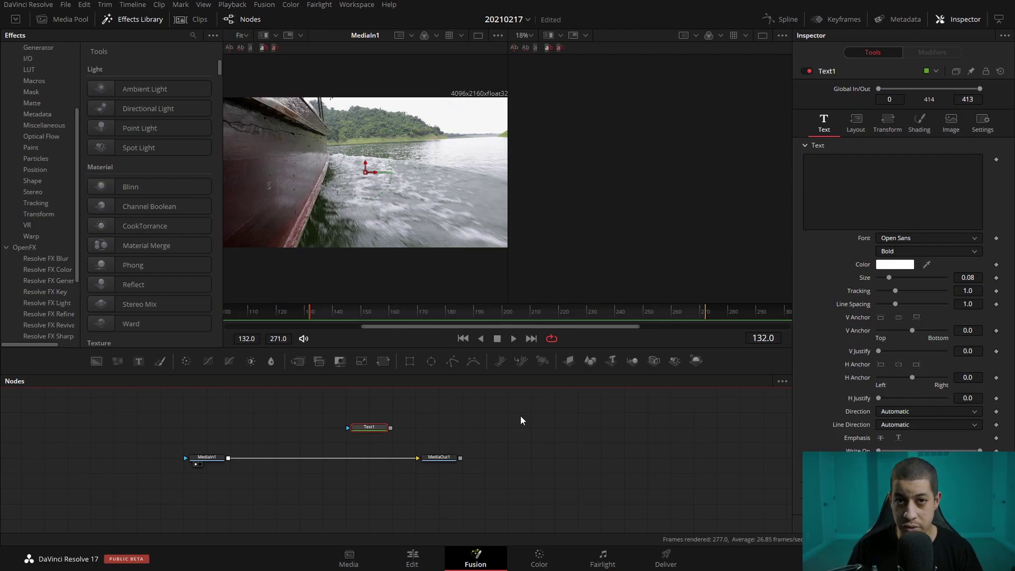
click(849, 181)
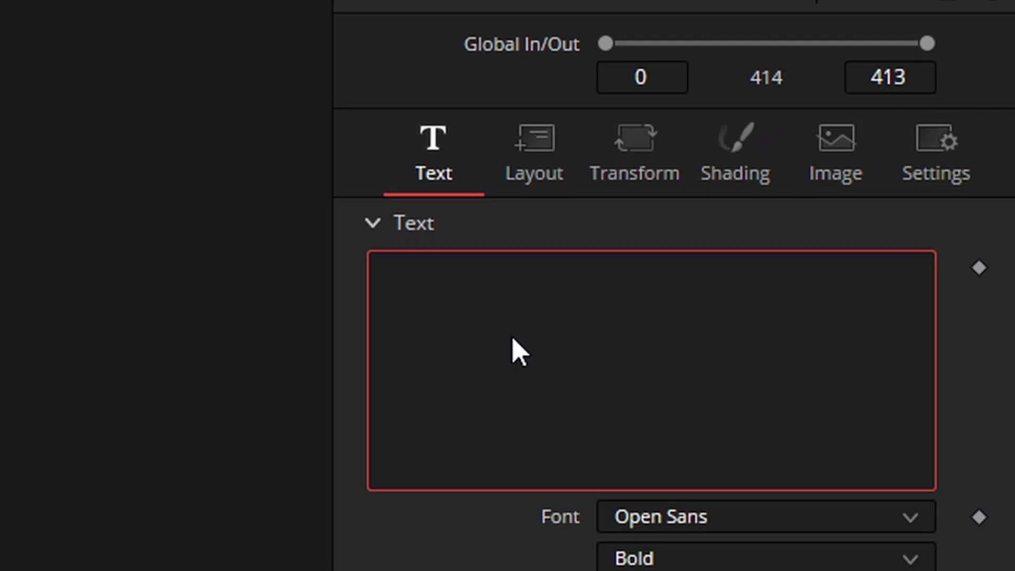
text(JAYARETV)
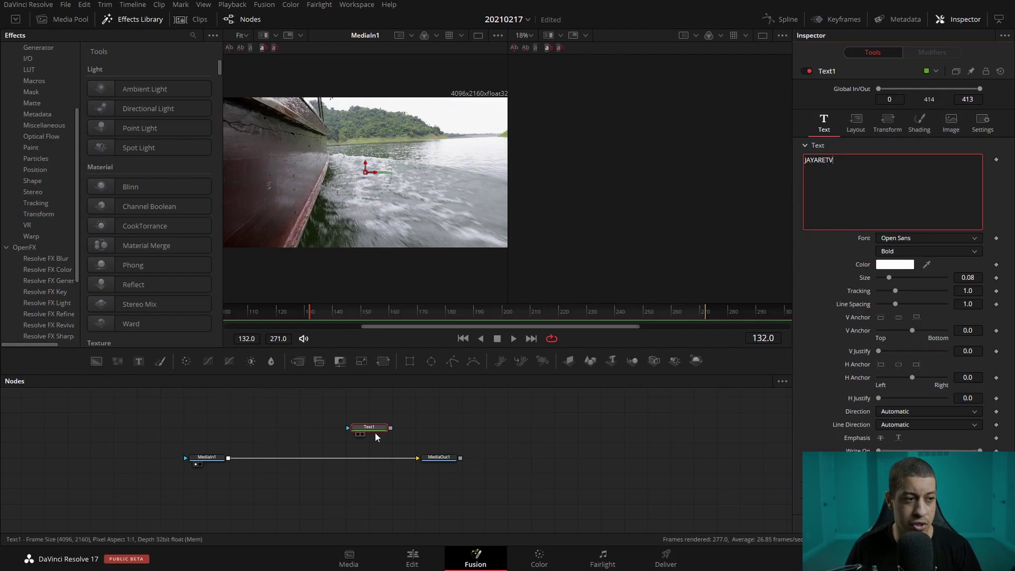
Display Text1 in the second viewer and set its font to True Lies.
click(374, 429)
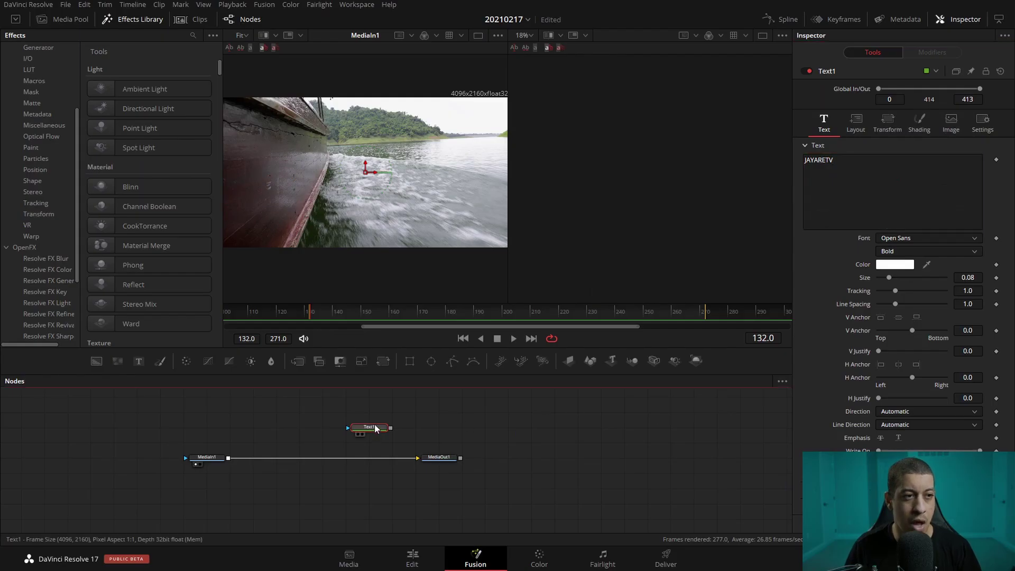
key(2)
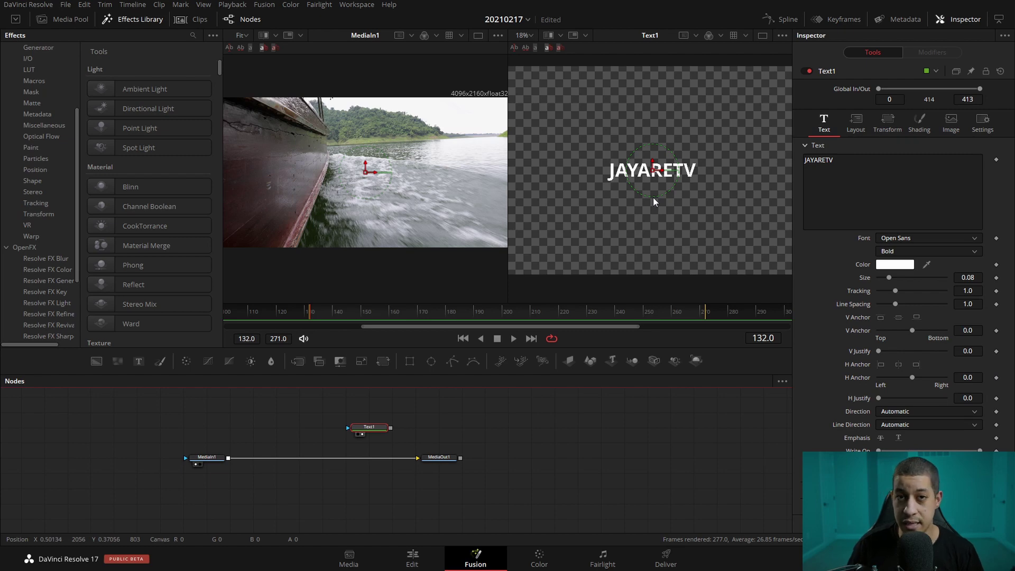
click(919, 239)
scroll(958, 357, down, 5)
drag(977, 445, 977, 444)
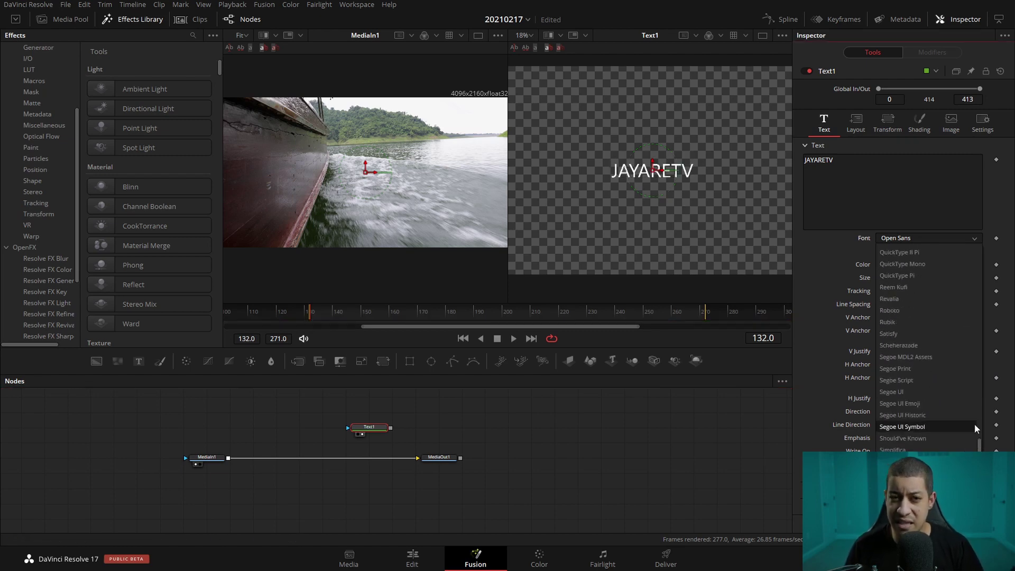
scroll(972, 431, down, 7)
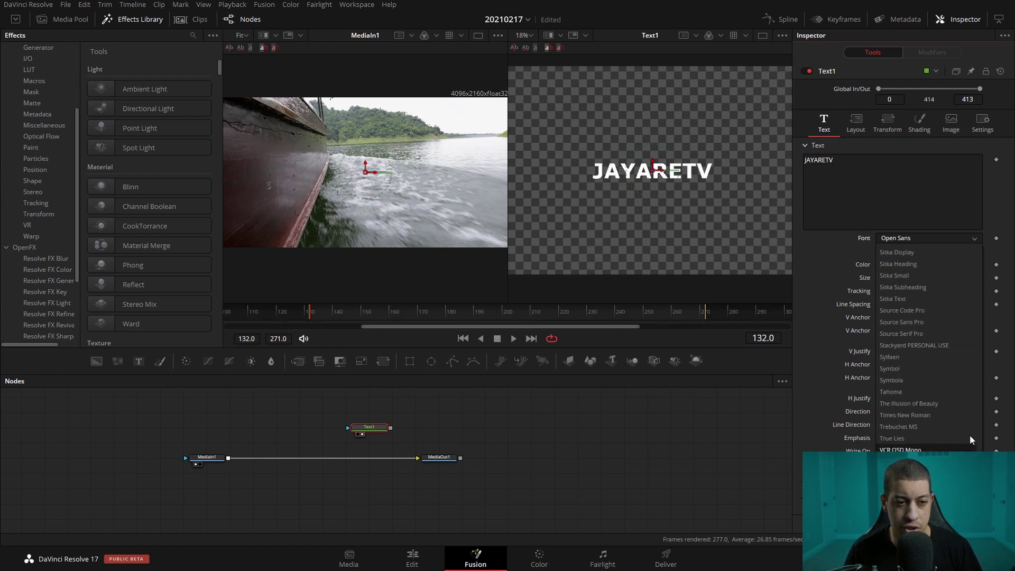
click(916, 438)
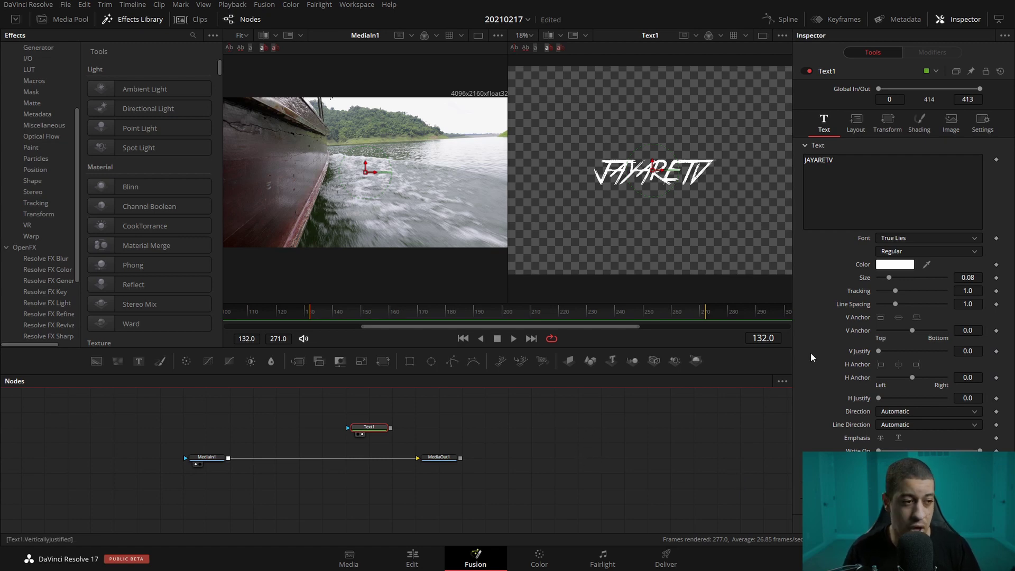
click(623, 436)
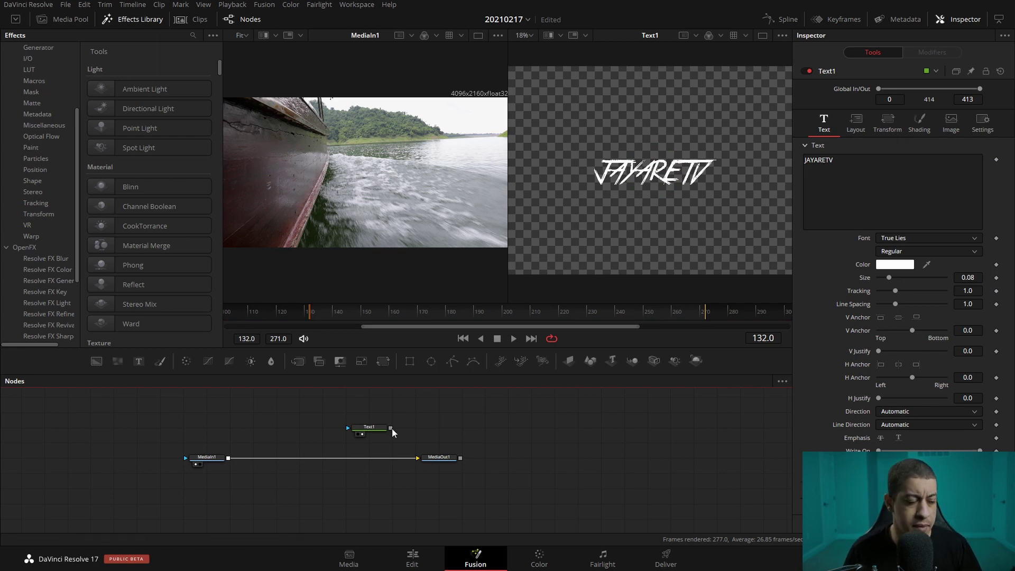
Add a Merge node beside Text1 and connect MediaIn1 as its background and Text1 as its foreground.
drag(361, 428, 222, 429)
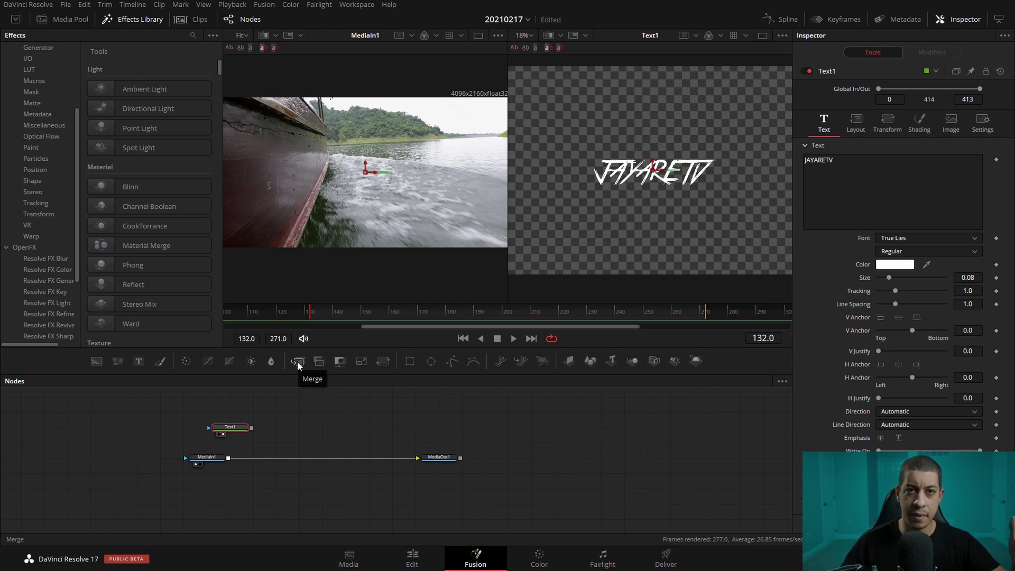
drag(297, 360, 320, 431)
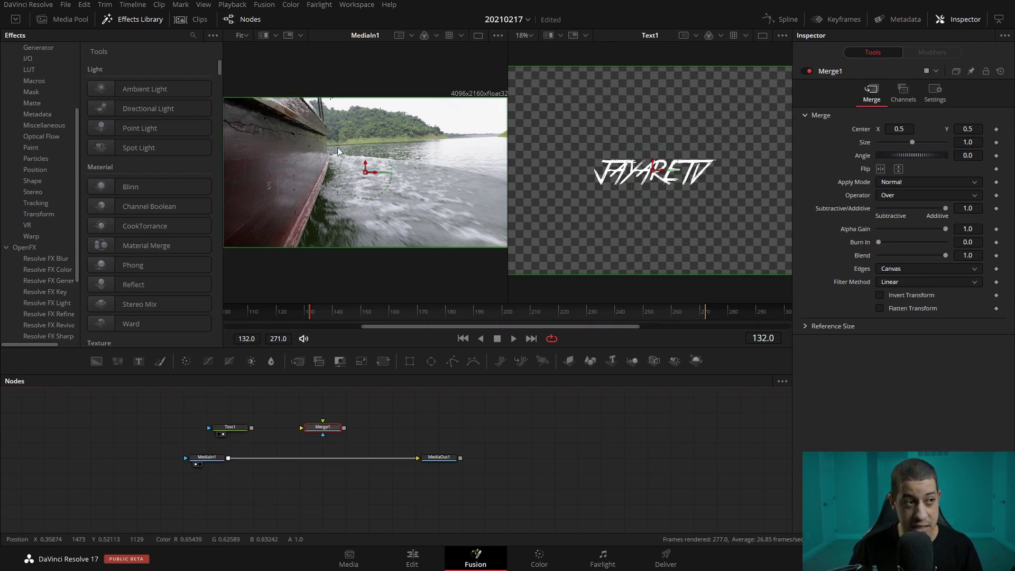
drag(232, 454, 301, 429)
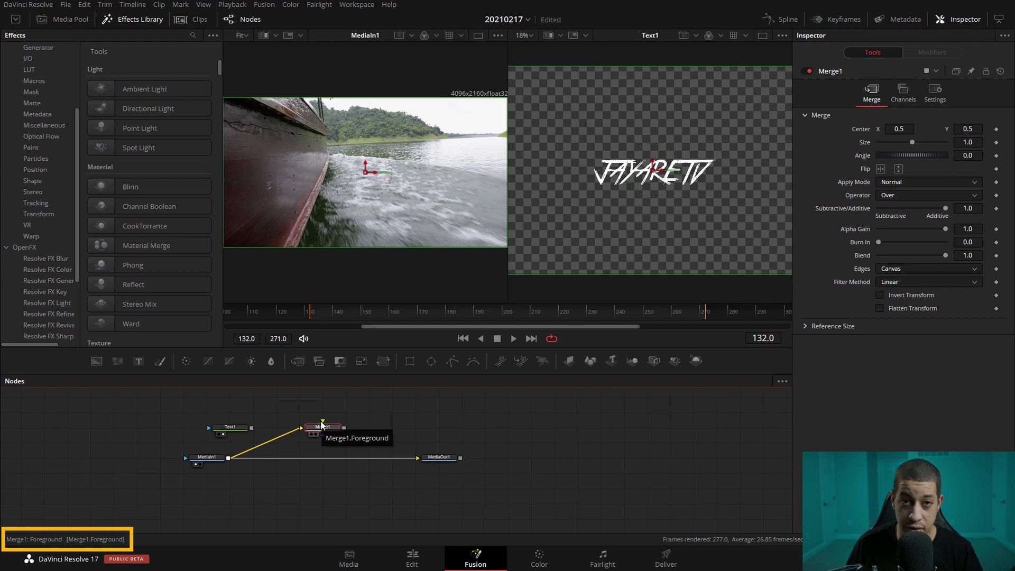
mouse_move(321, 425)
mouse_down()
mouse_move(252, 428)
mouse_move(322, 422)
mouse_up()
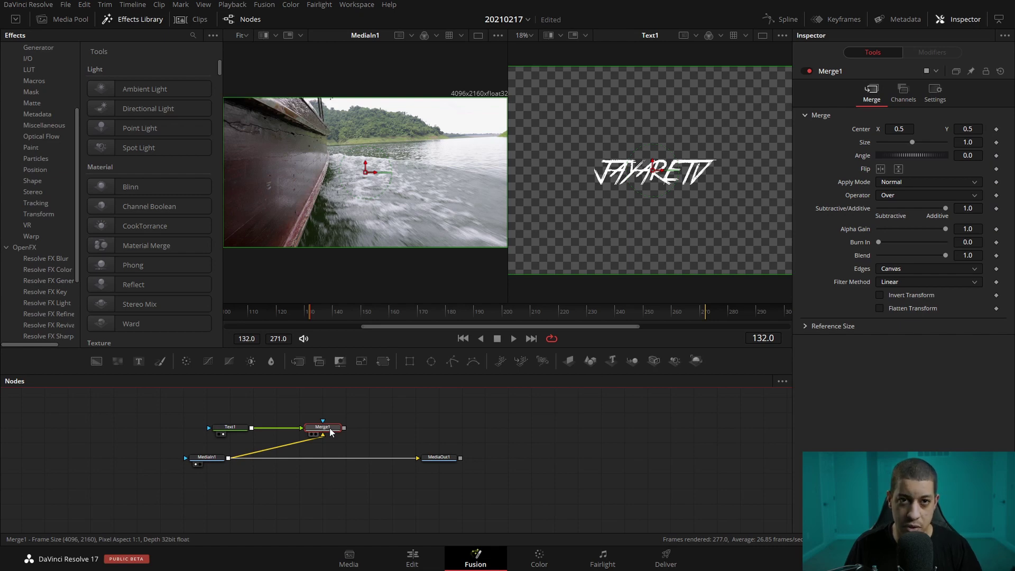
Display Merge1 in the viewers and switch to the single-viewer layout.
key(1)
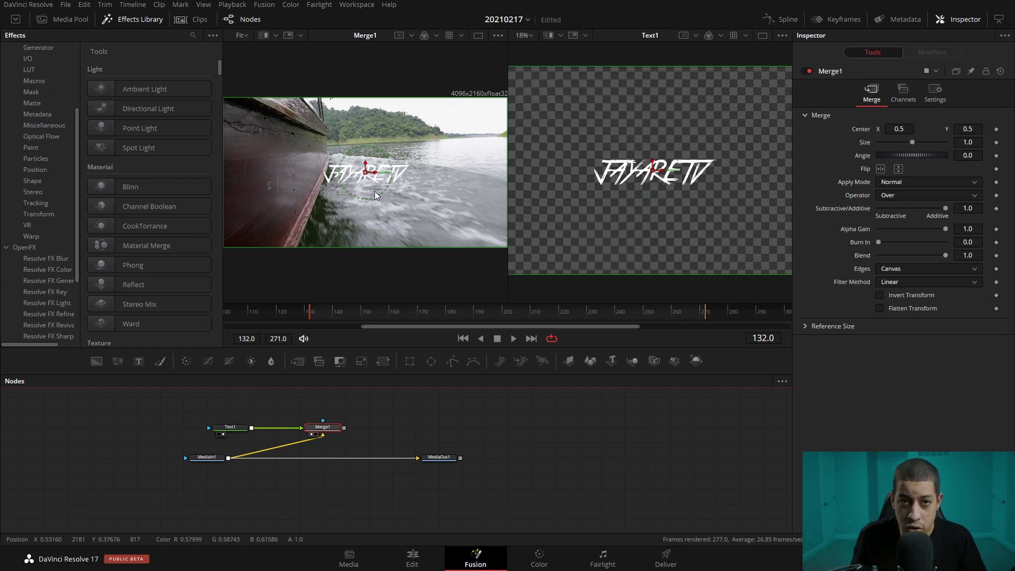
click(759, 37)
click(316, 434)
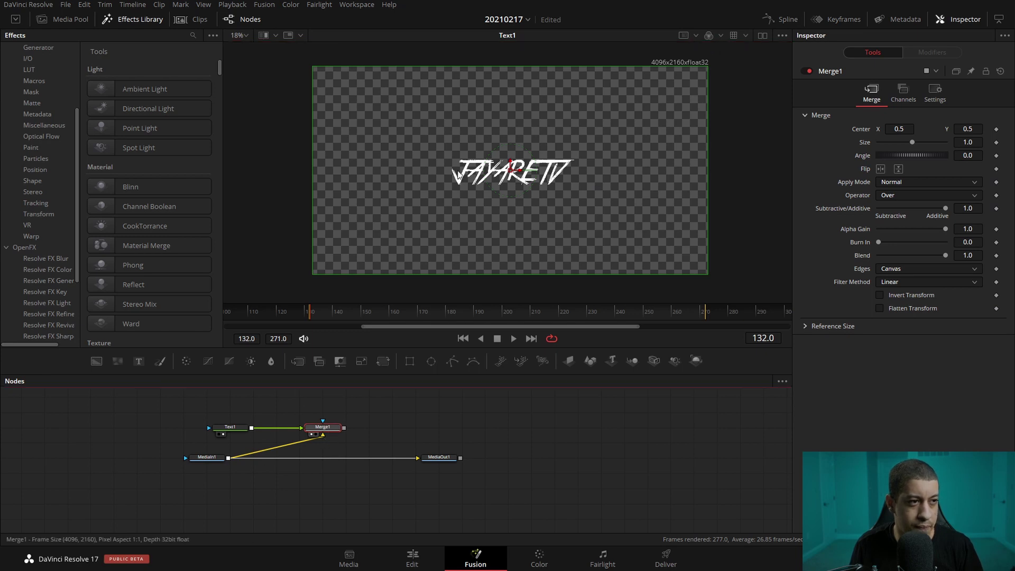
click(605, 425)
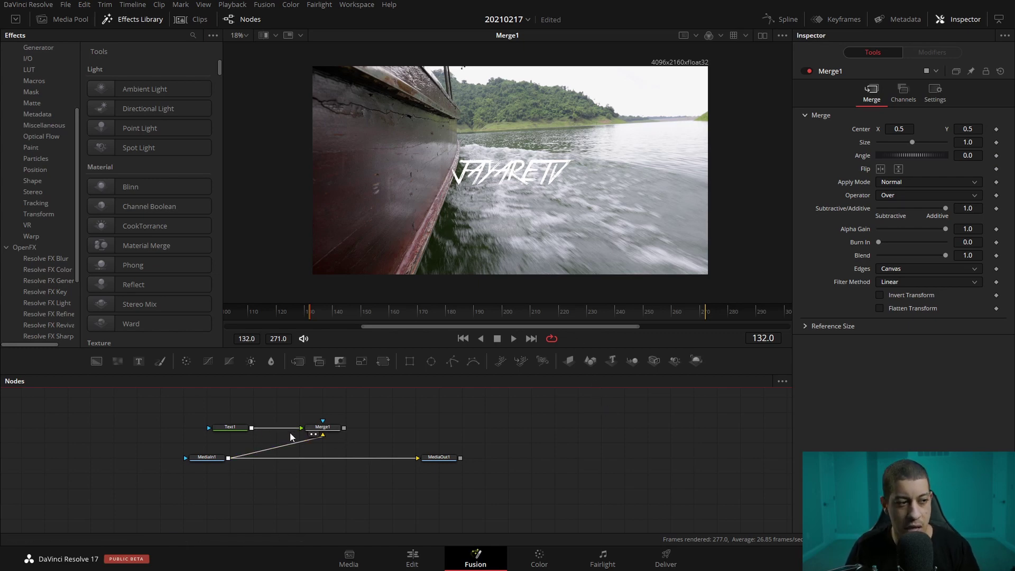
Line up the Text1 node above MediaIn1 and move the JAYARETV text onto the boat's hull in the viewer.
click(228, 428)
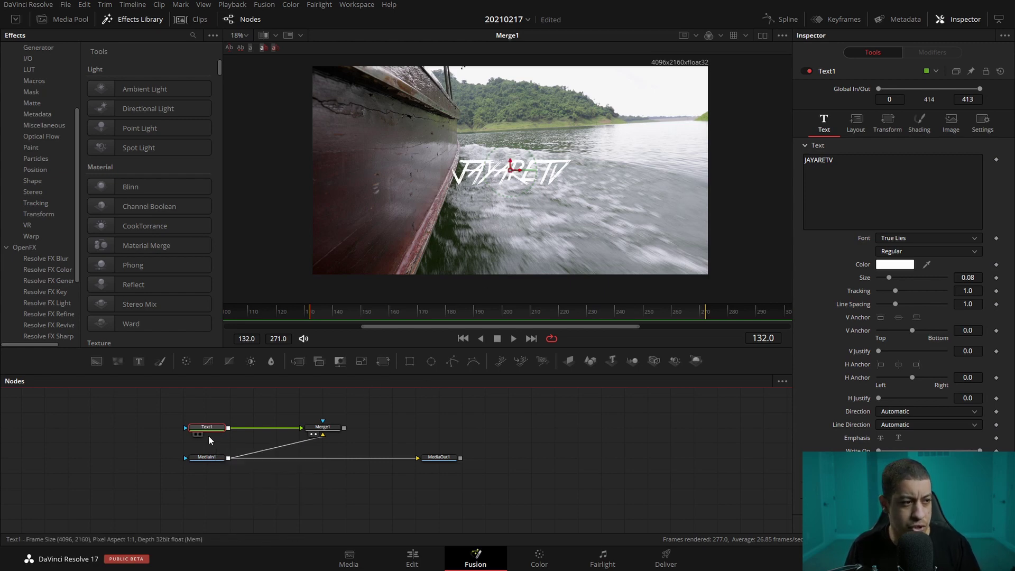
click(494, 175)
drag(495, 174, 394, 164)
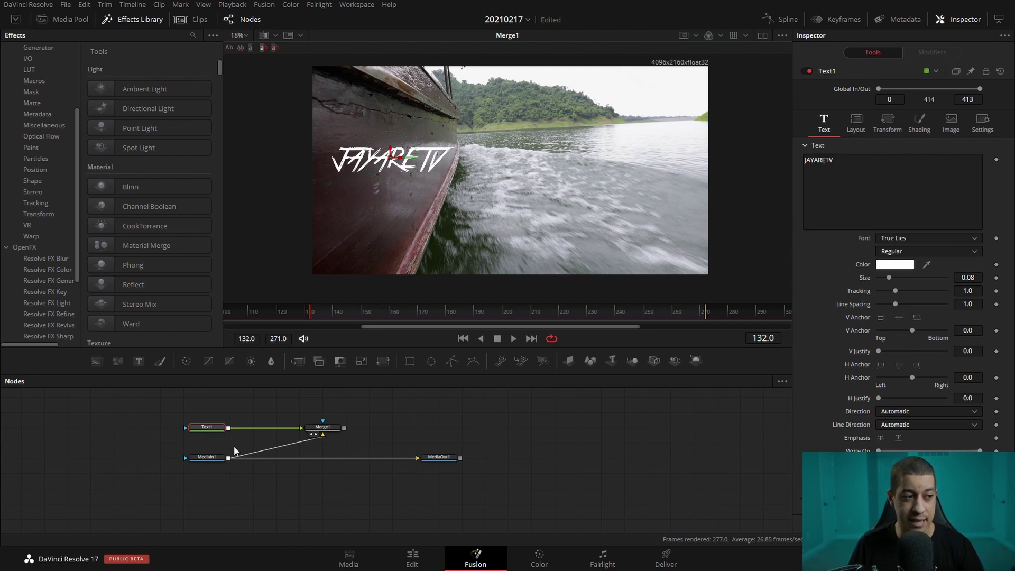
Compare Text1 on its own with the merged image by displaying Text1 and Merge1 in turn.
drag(207, 427, 438, 216)
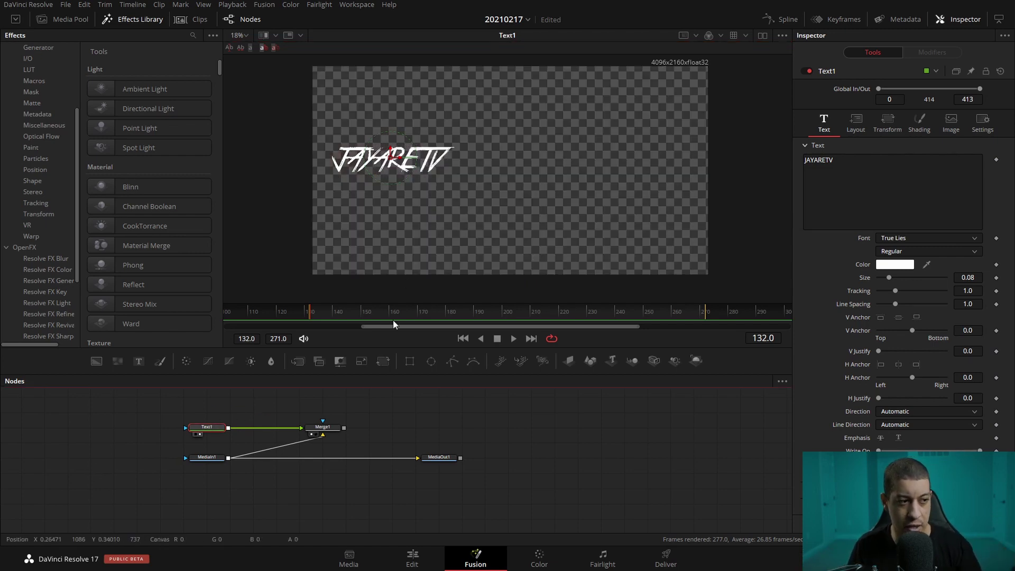
drag(323, 427, 407, 200)
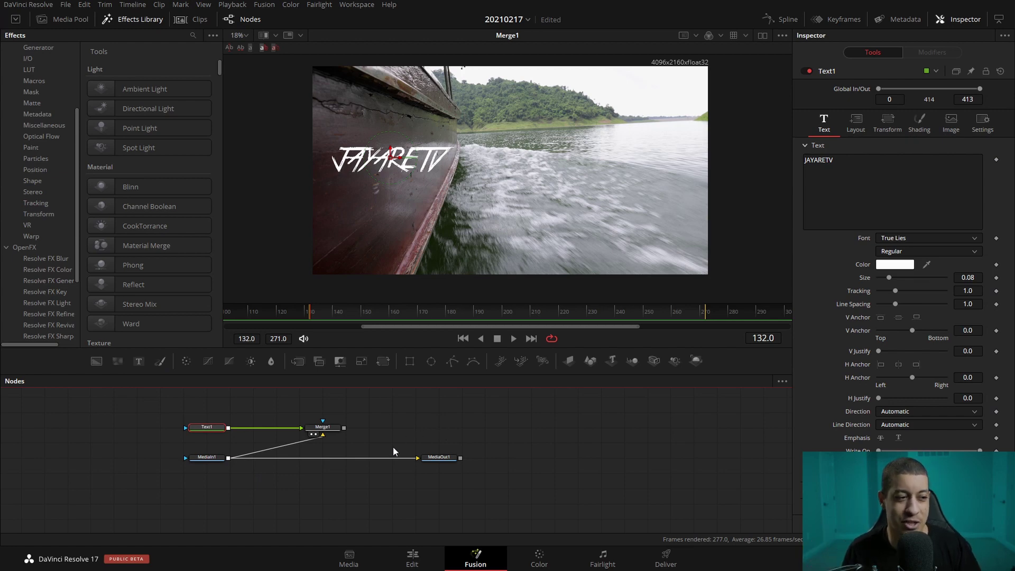
Delete the Merge1 node and deselect everything in the node editor.
click(324, 429)
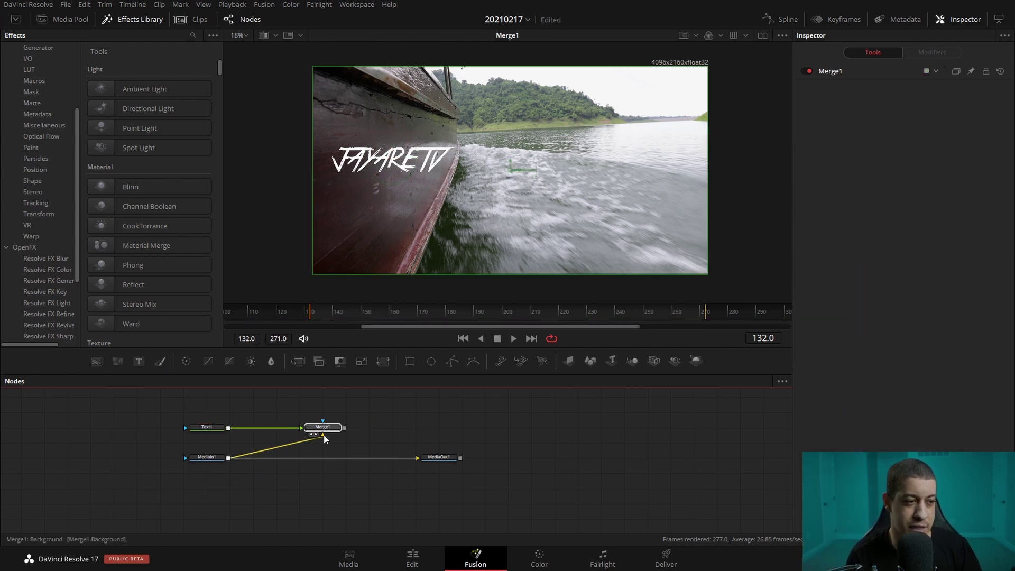
key(Delete)
click(345, 420)
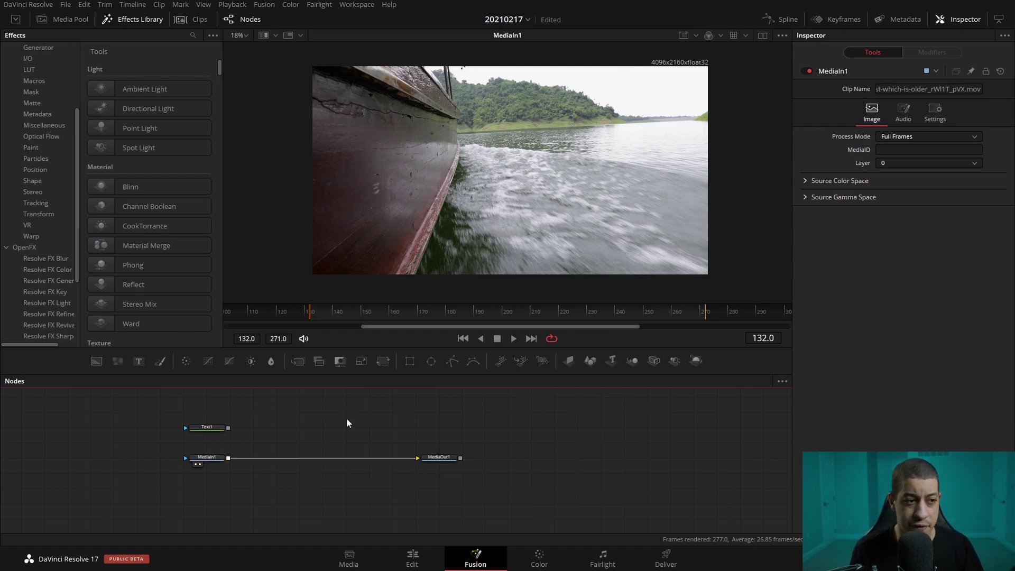
Search the tools for "tracker", add a Planar Tracker node, and line it up beside Text1.
key(shift+space)
text(back)
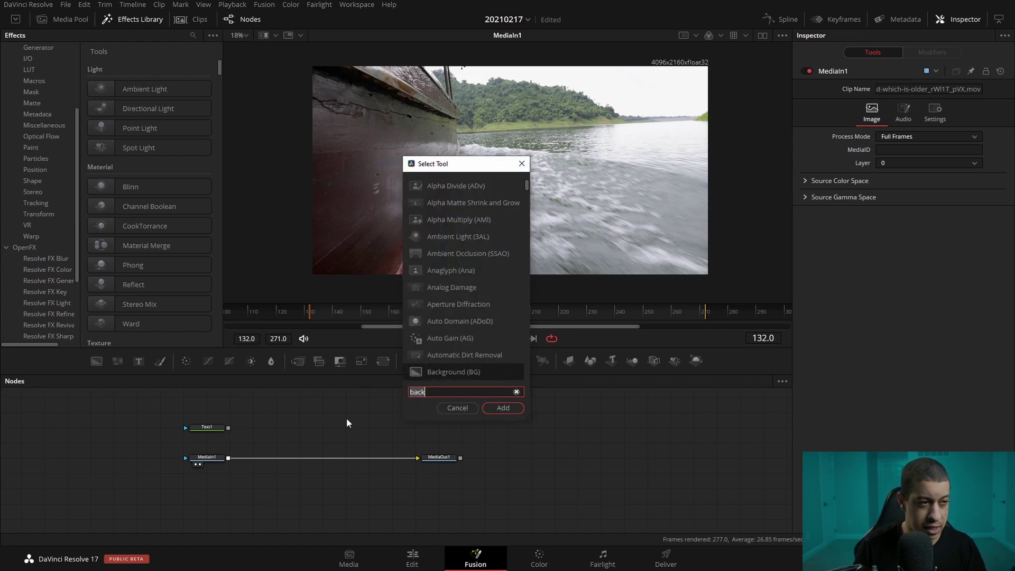
key(BackSpace)
key(BackSpace)
key(BackSpace)
key(BackSpace)
text(tracker)
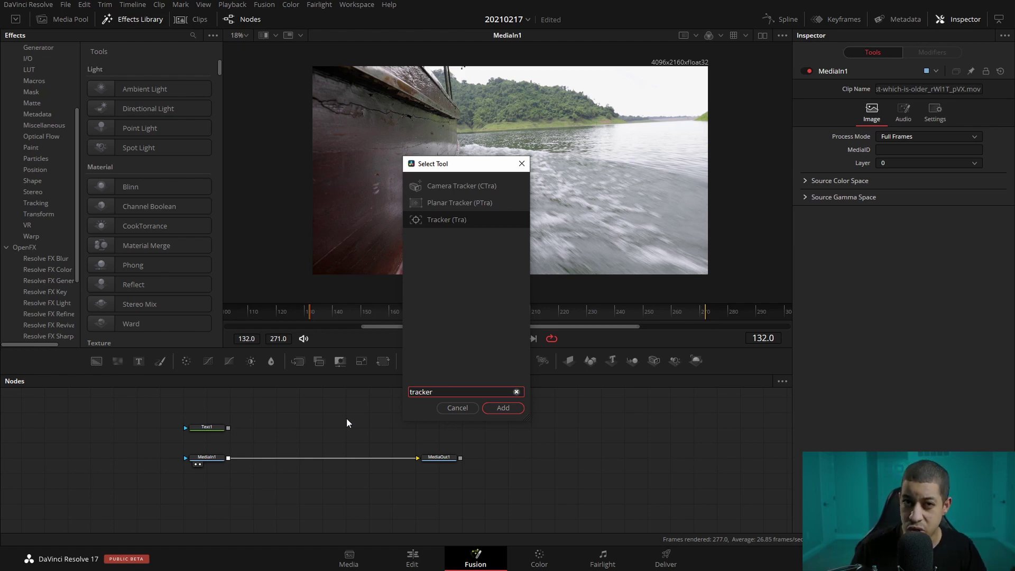
key(Up)
key(Down)
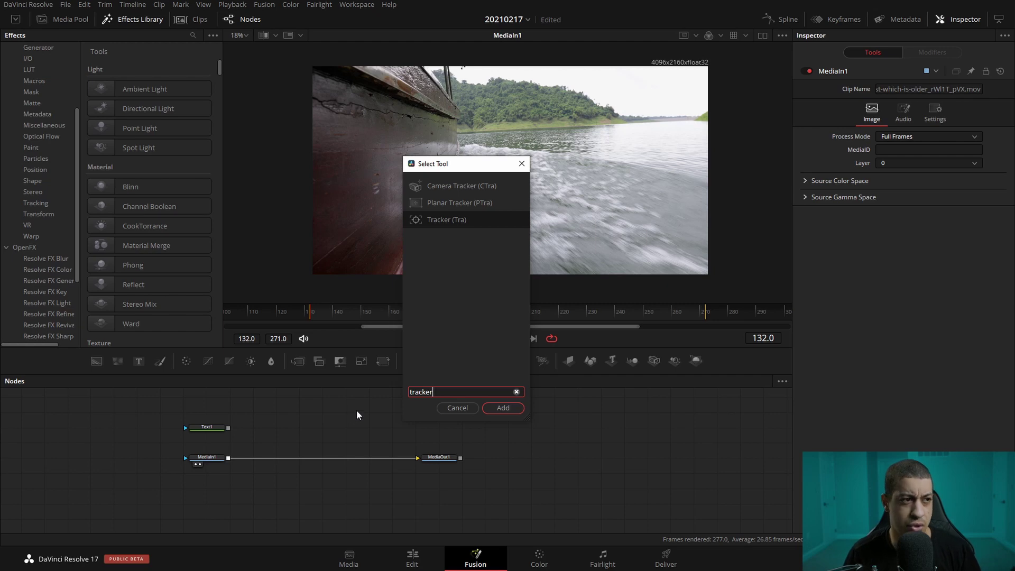
click(460, 205)
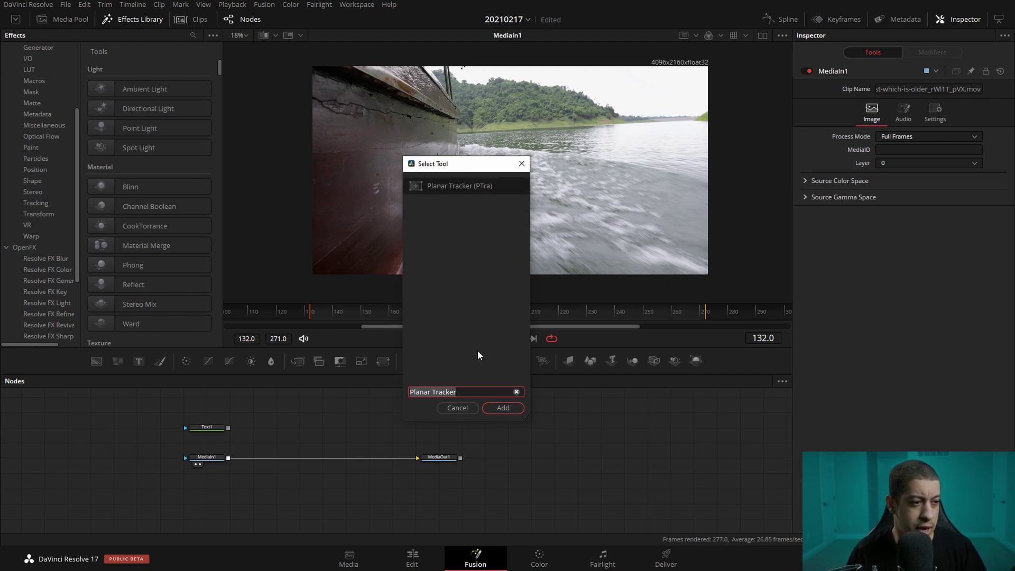
click(502, 407)
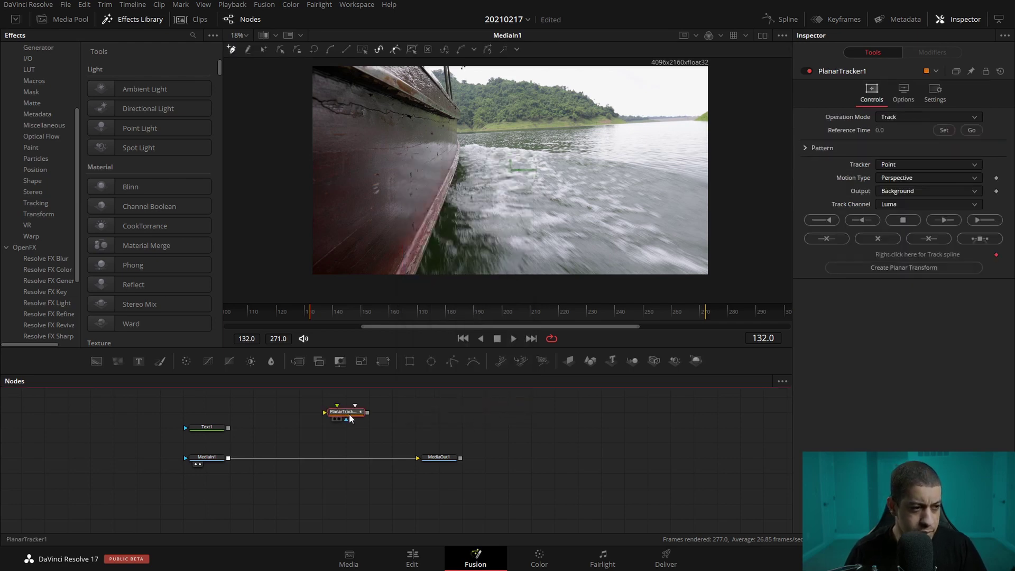
drag(322, 423, 322, 429)
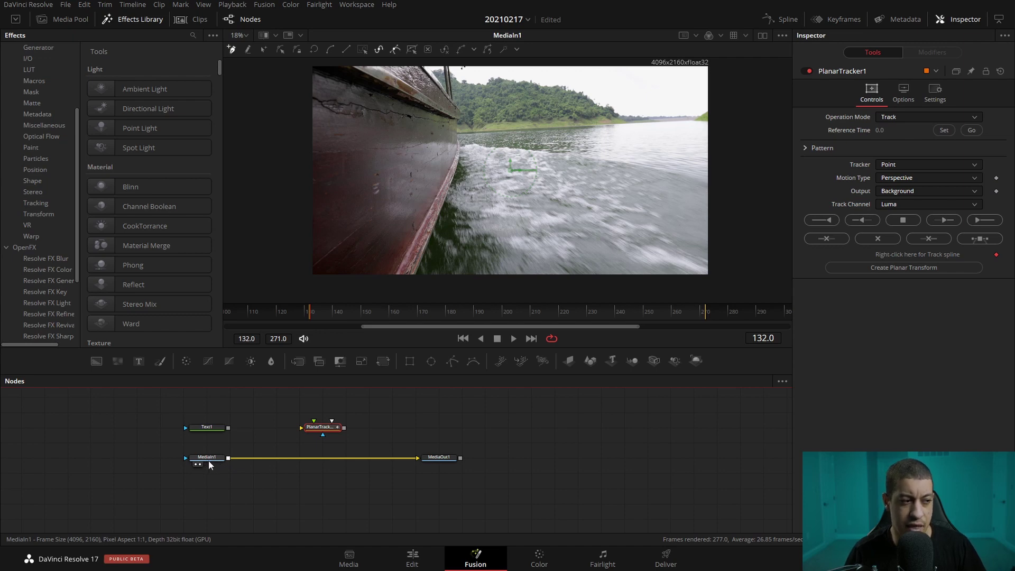
Connect MediaIn1 to the planar tracker's Background input and Text1 to its Corner Pin 1 input, and display the tracker in the viewer.
drag(227, 458, 321, 427)
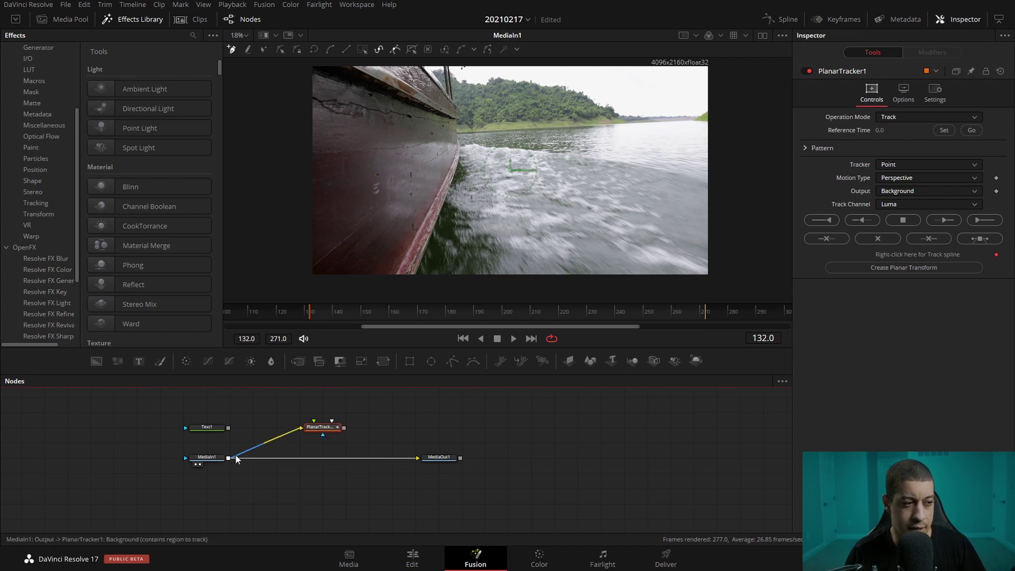
drag(229, 432, 315, 424)
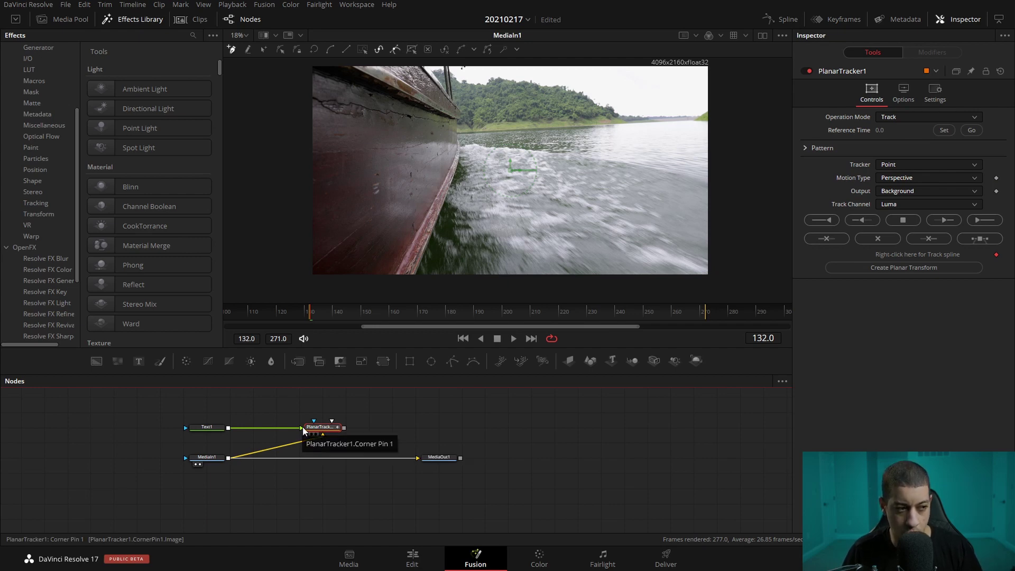
key(1)
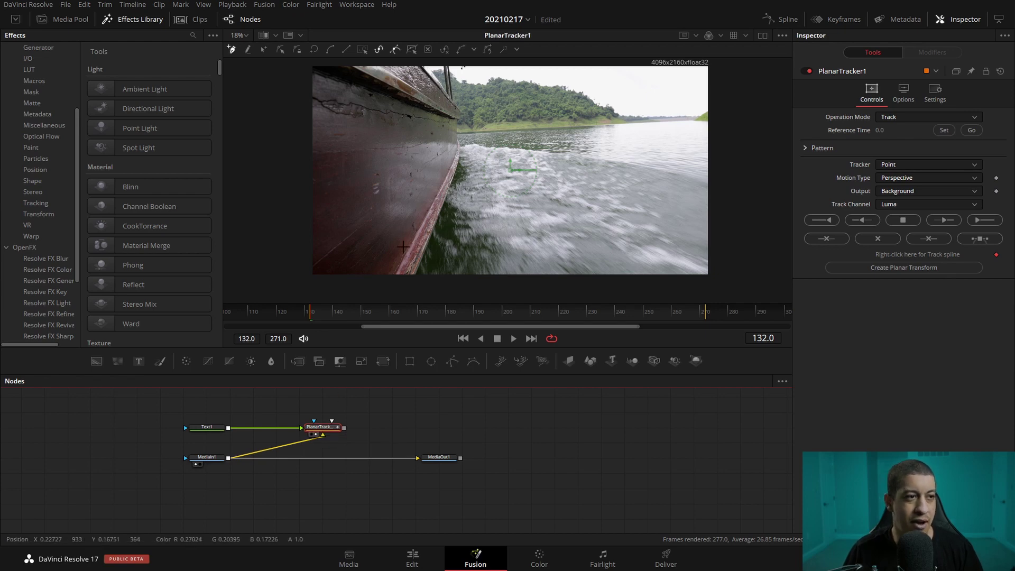
Reset the layout center of Text1 to X 0.5, Y 0.5.
click(209, 429)
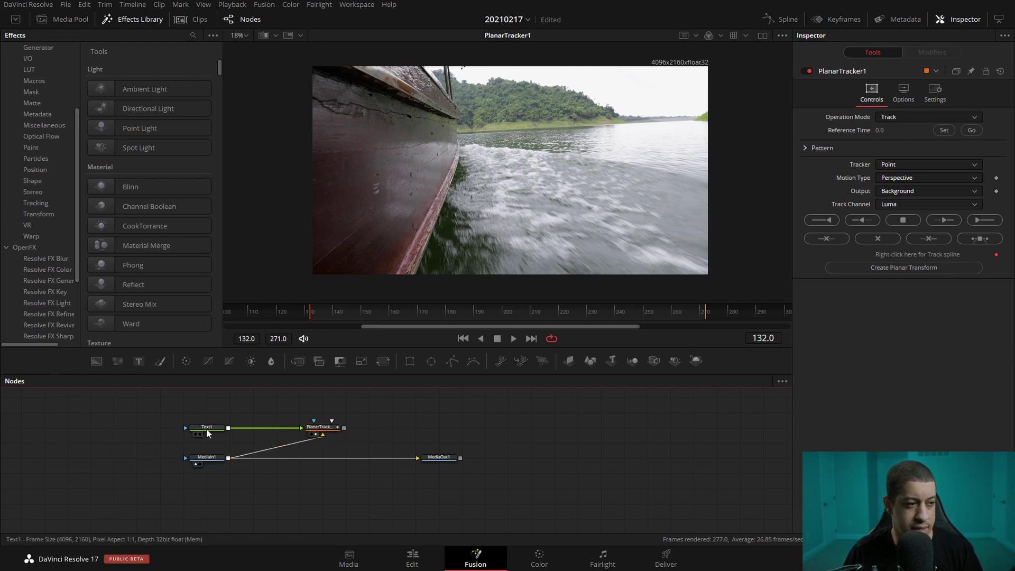
click(204, 433)
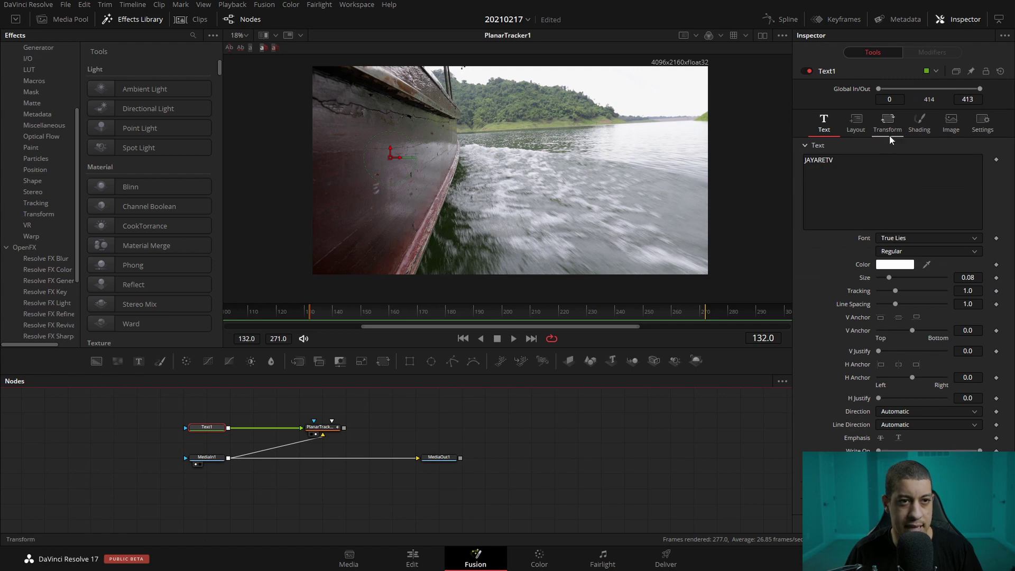
click(889, 121)
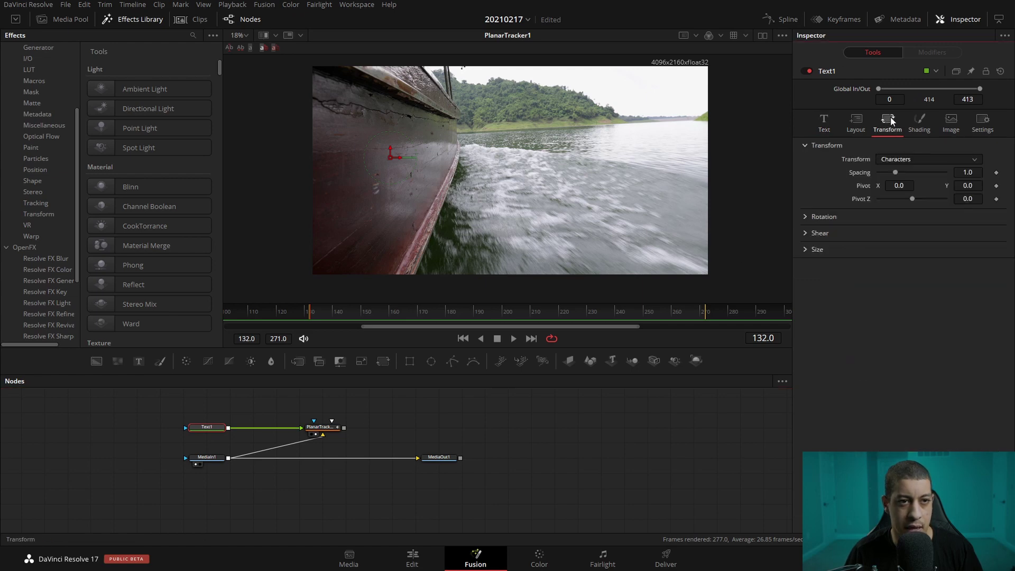
click(856, 121)
double_click(861, 173)
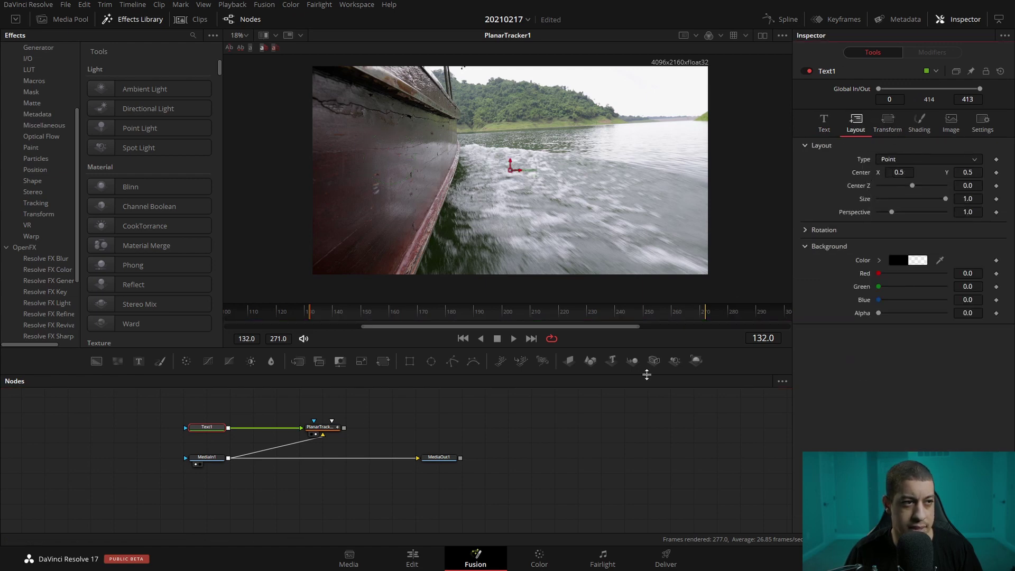
Draw a closed four-point tracking outline for PlanarTracker1 around the flat side of the boat's hull.
click(330, 427)
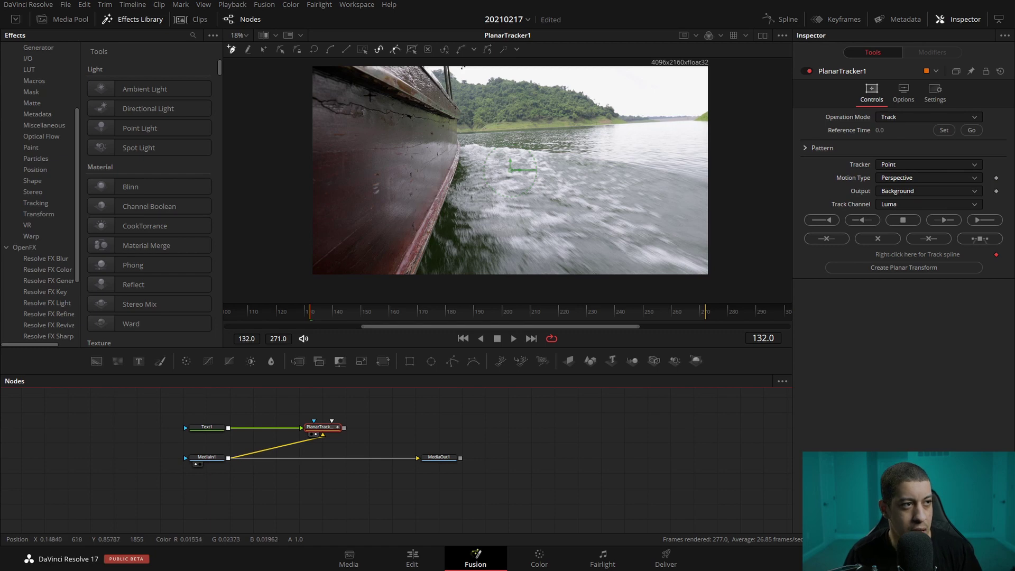
click(363, 92)
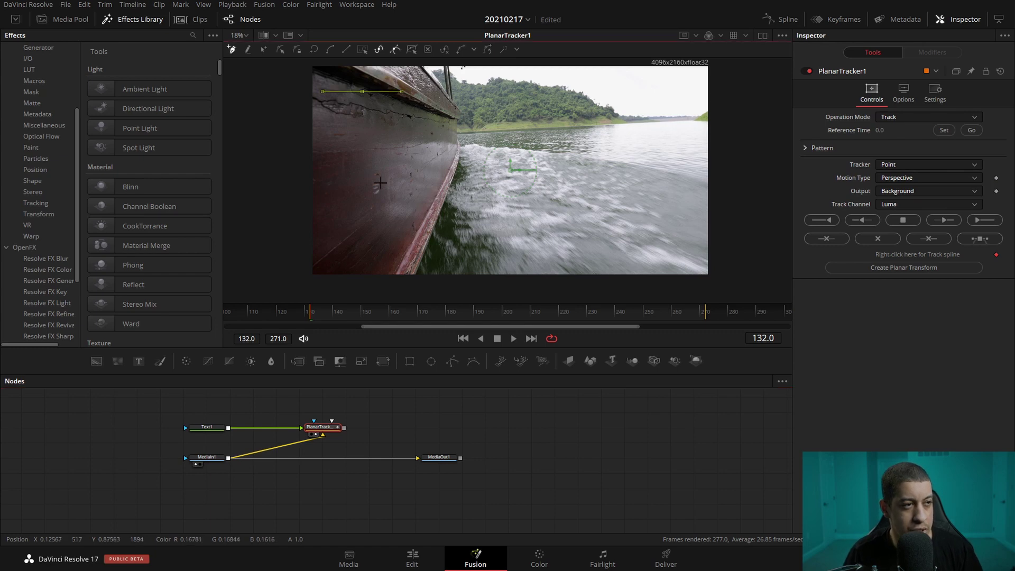
click(406, 254)
click(439, 188)
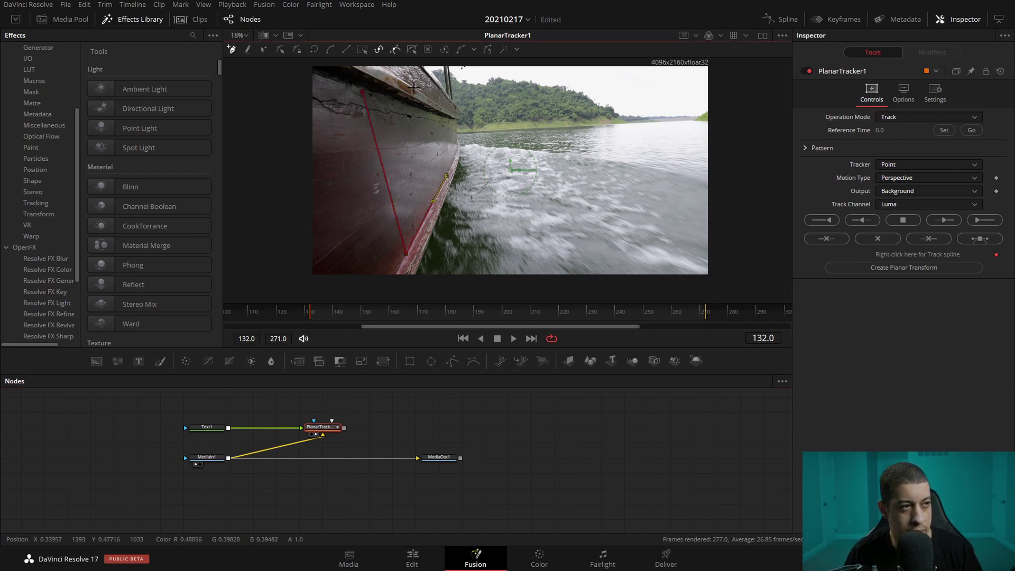
click(426, 112)
click(362, 93)
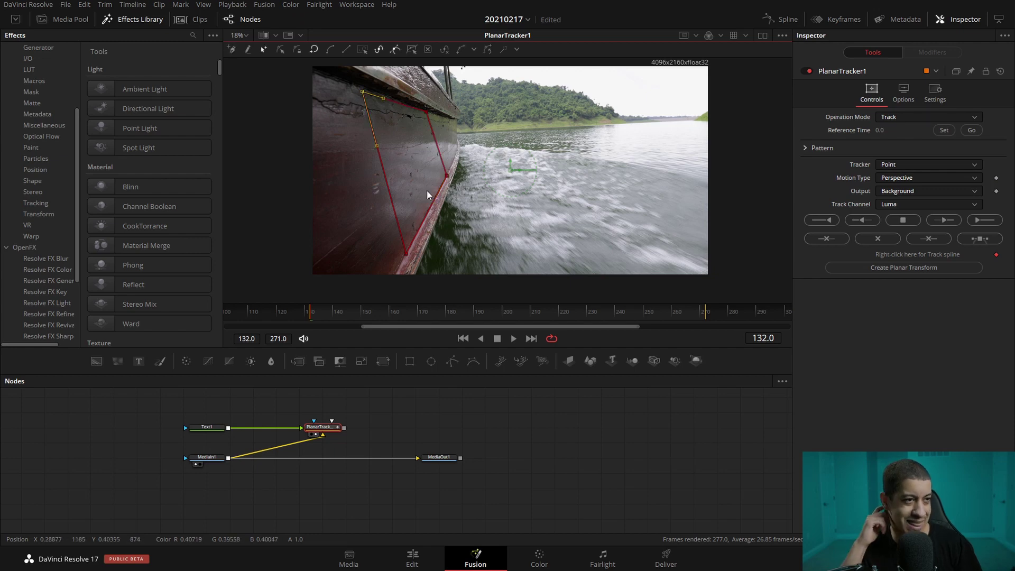
Adjust the tracking outline's lower corners and its upper corner farthest from the water to fit the hull.
drag(447, 176, 440, 186)
drag(406, 254, 400, 262)
drag(363, 93, 371, 93)
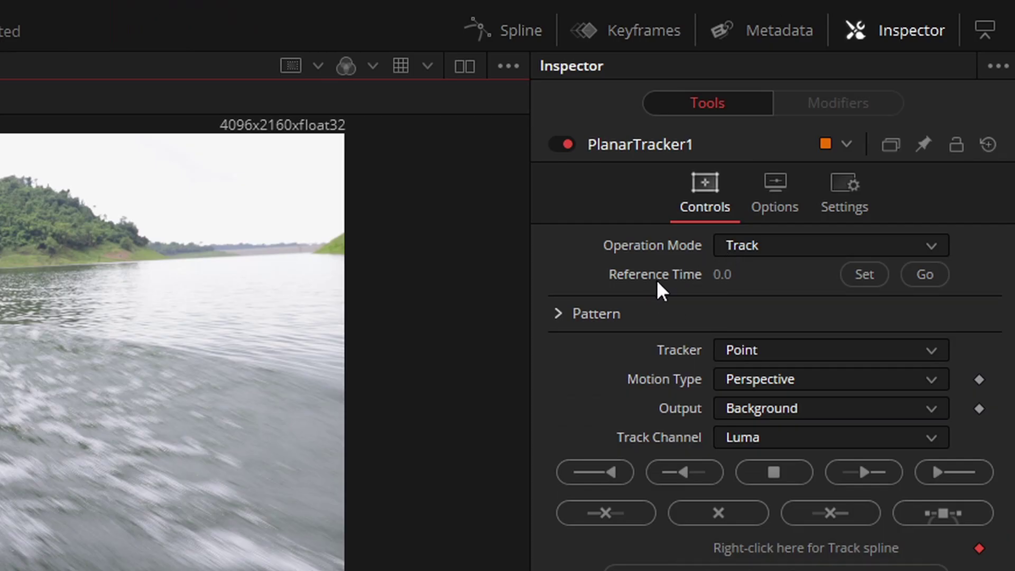
Set the planar tracker's reference time to frame 132, scrub ahead to check the hull's motion, and return to that frame.
click(863, 280)
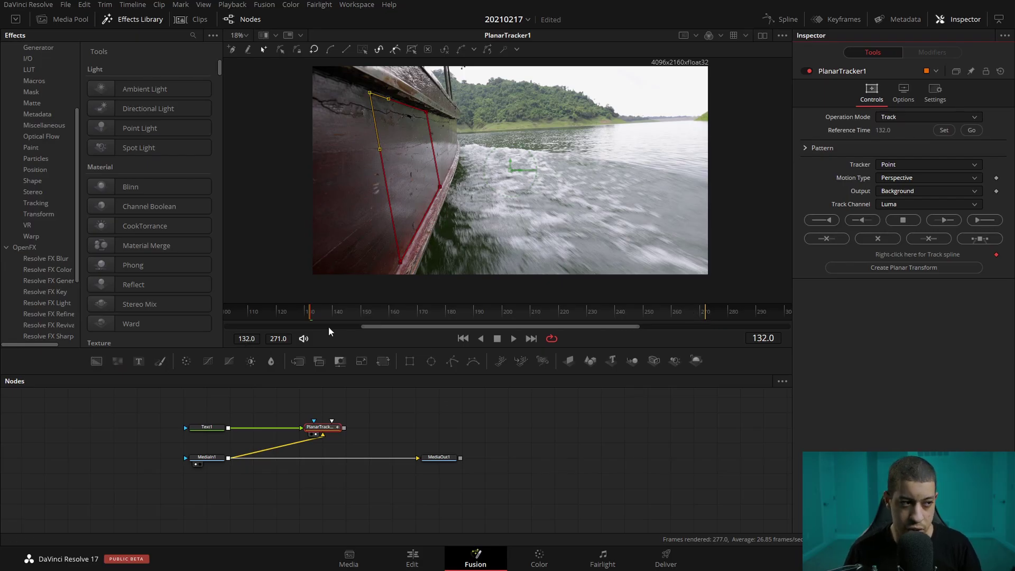
click(351, 311)
drag(348, 312, 312, 317)
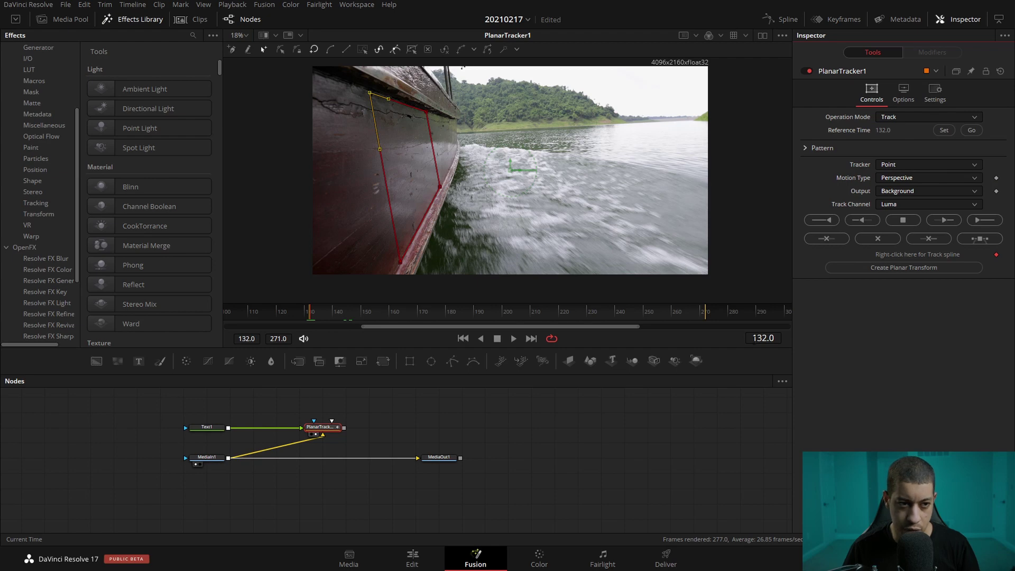
click(378, 314)
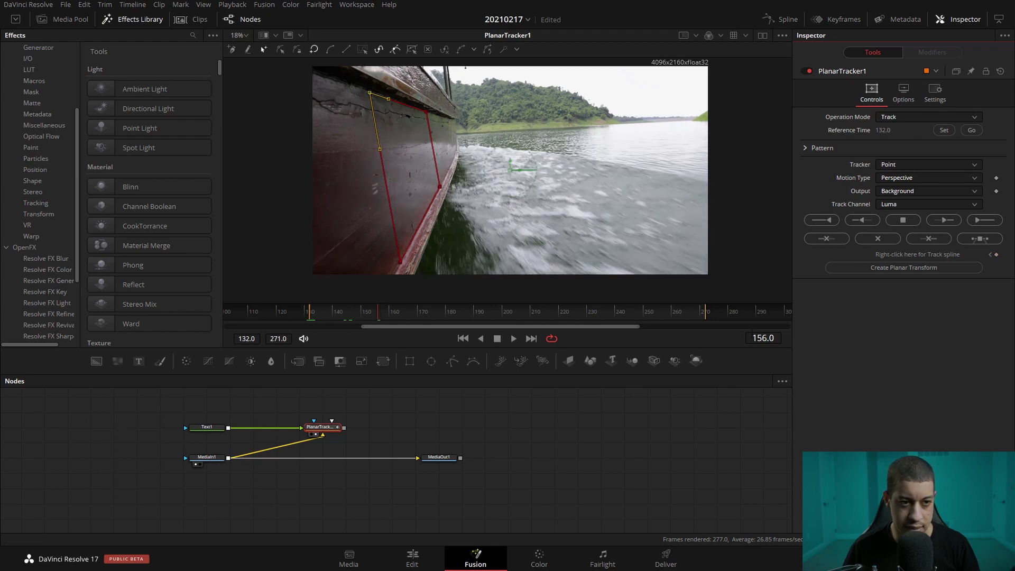
drag(337, 315, 310, 316)
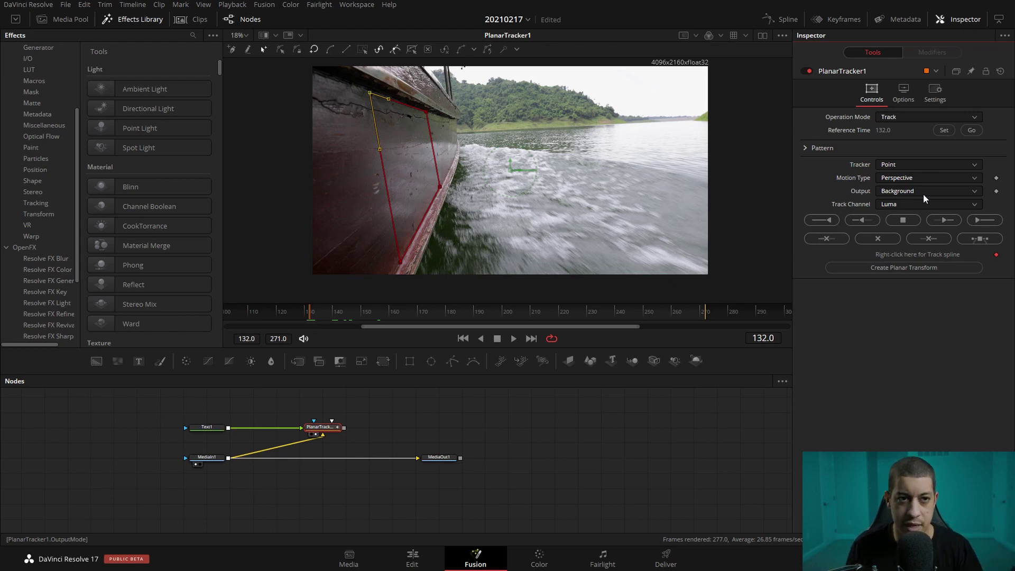
Set the tracker type to Hybrid Point/Area and track the hull outline forward from frame 132 toward the end.
click(923, 164)
click(925, 189)
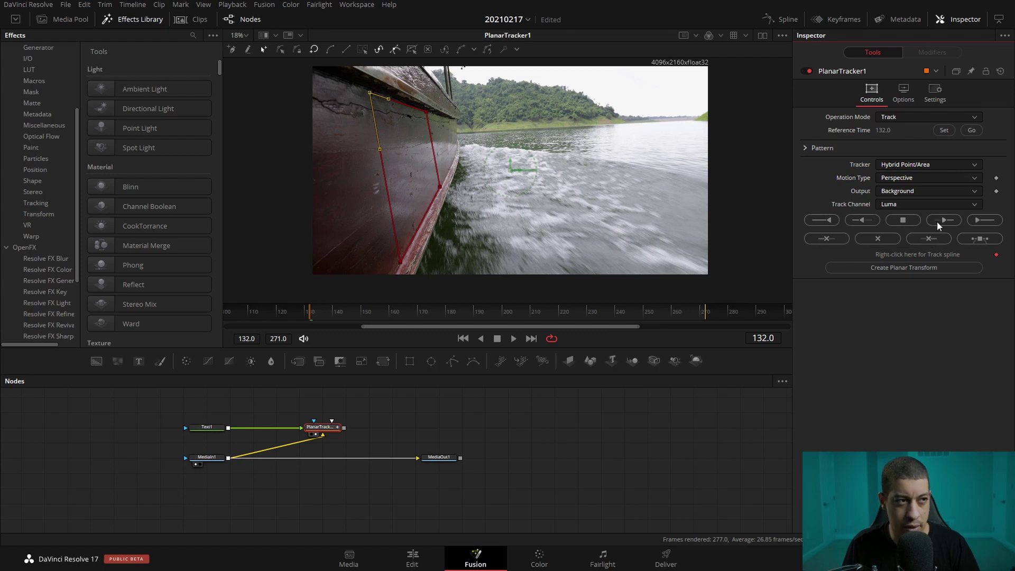
click(978, 220)
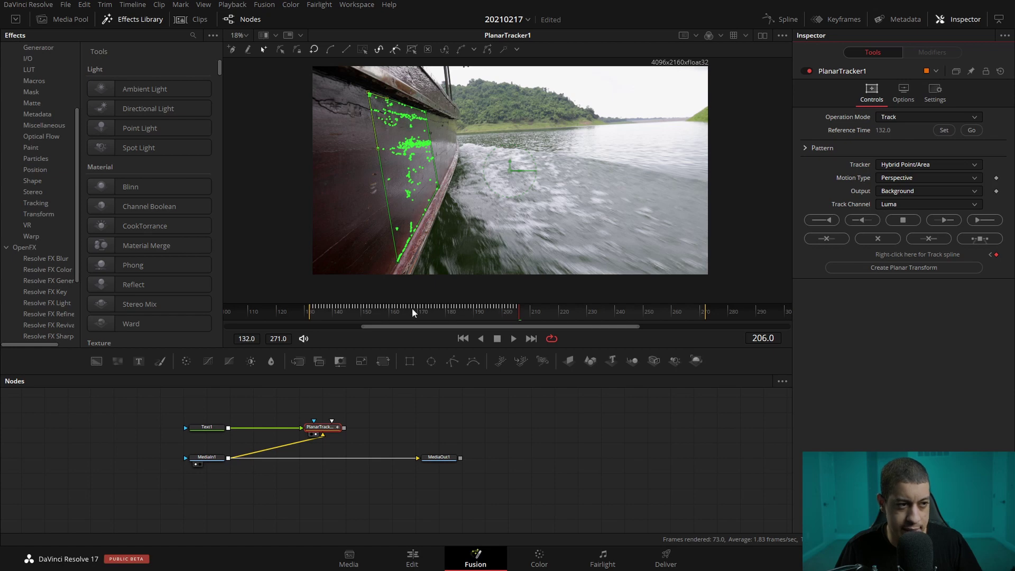
Scrub through the tracked frames to check how the outline follows the hull, finishing on frame 133.
drag(407, 309, 319, 313)
drag(314, 317, 569, 319)
drag(681, 326, 628, 322)
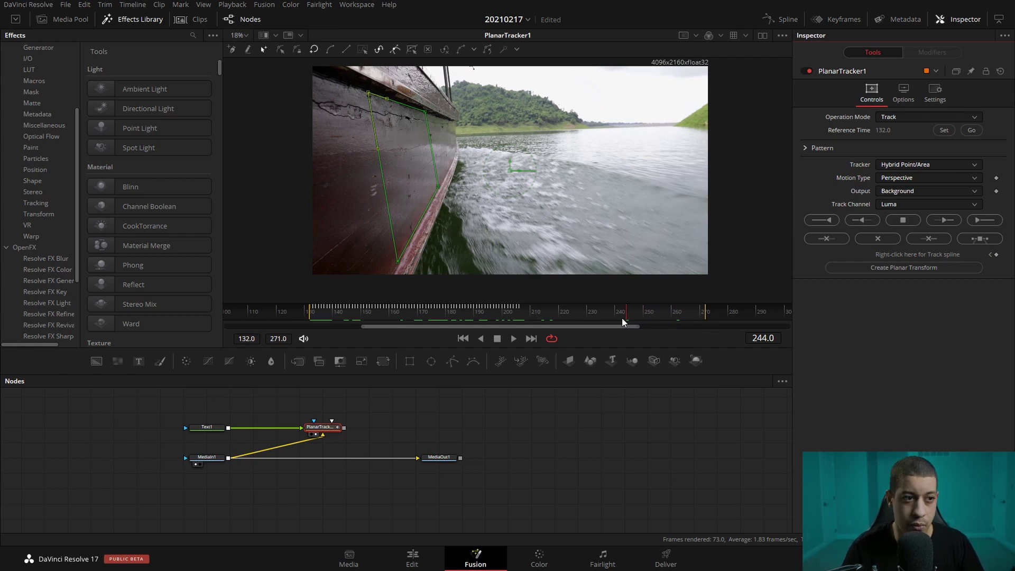
click(517, 316)
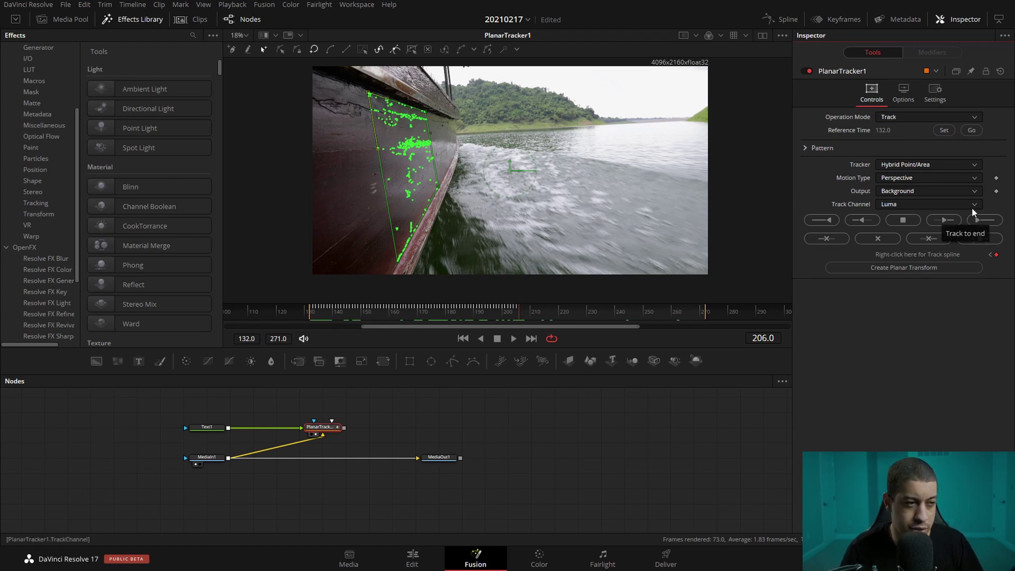
click(479, 316)
click(316, 316)
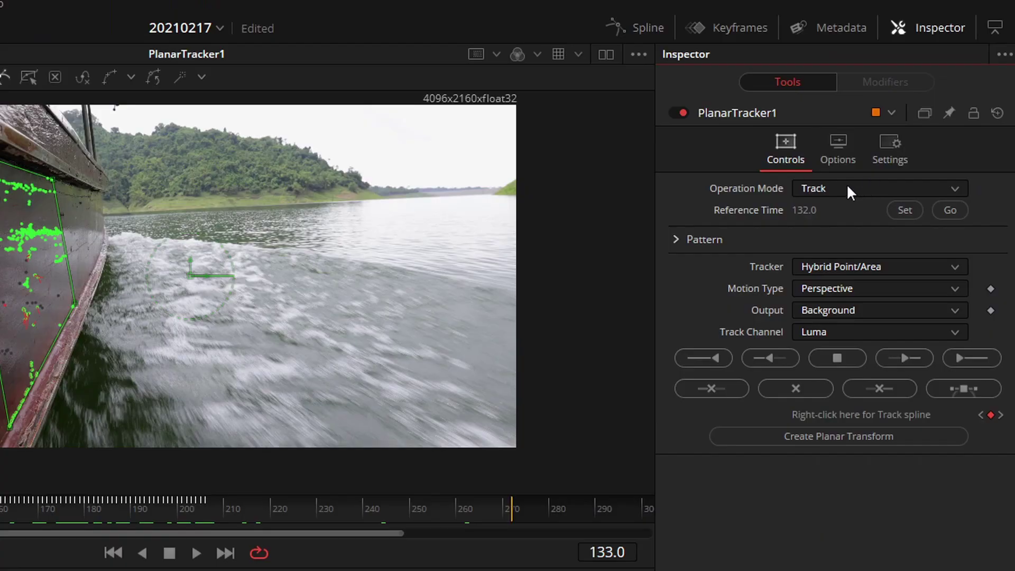
Switch the planar tracker's operation mode to Corner Pin and place the four pin corners on the boat's hull.
click(908, 117)
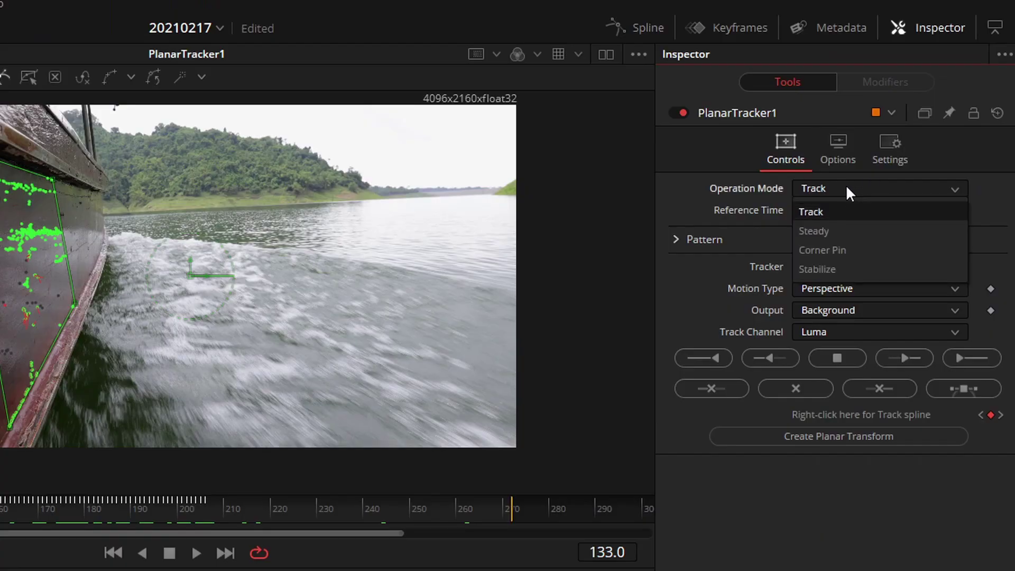
click(854, 250)
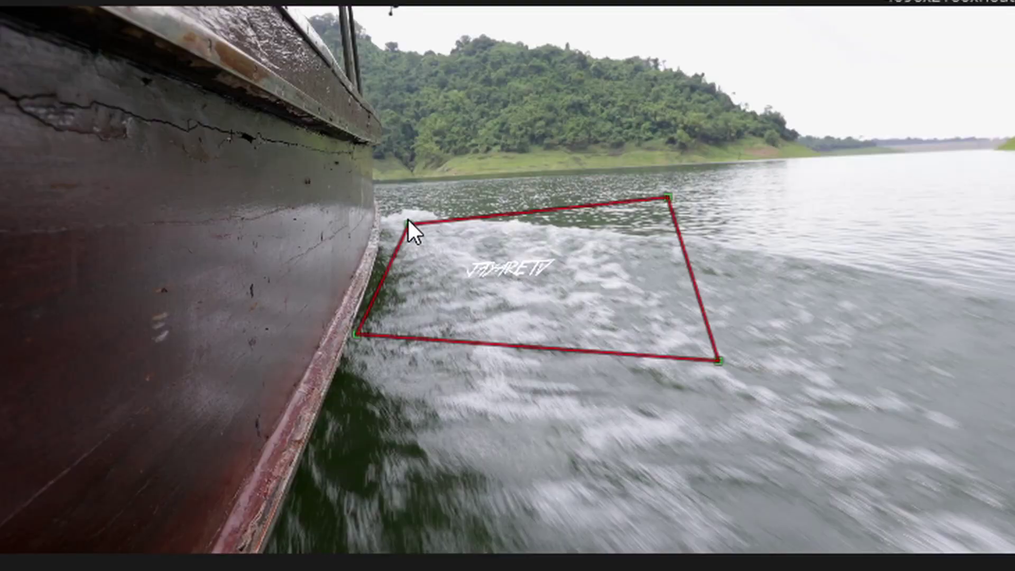
drag(408, 221, 139, 75)
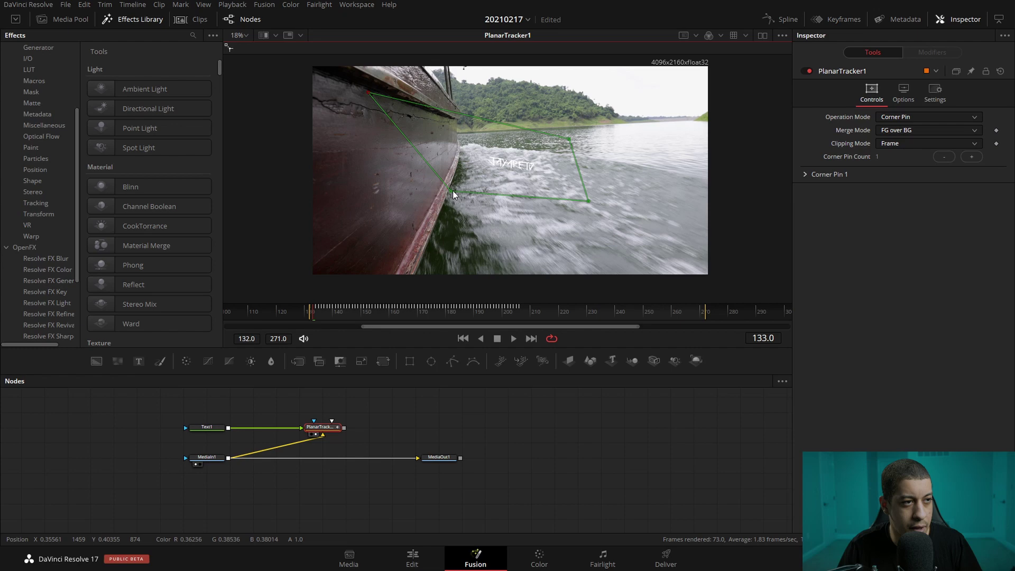
drag(357, 334, 254, 467)
drag(573, 143, 419, 109)
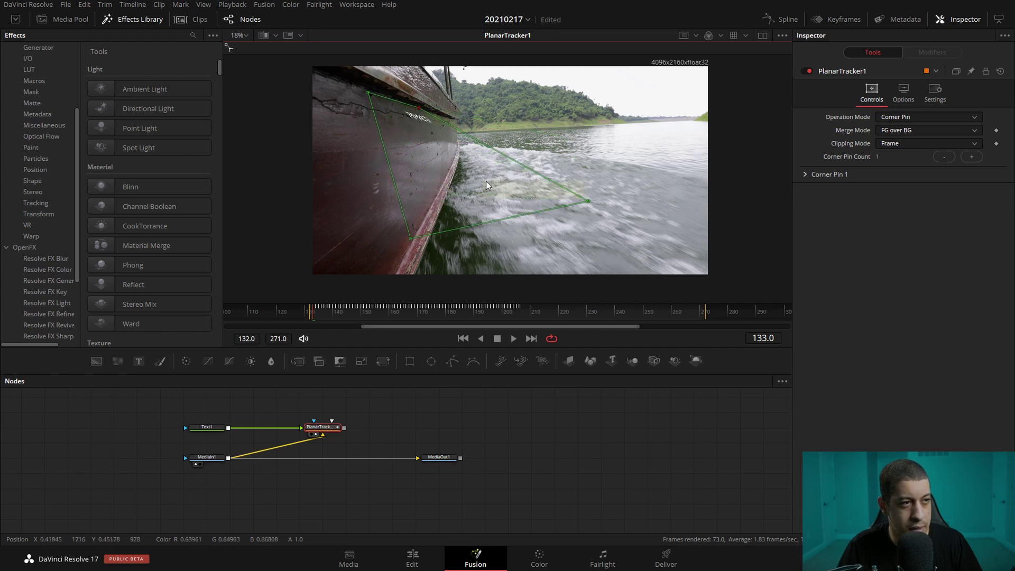
drag(593, 201, 443, 189)
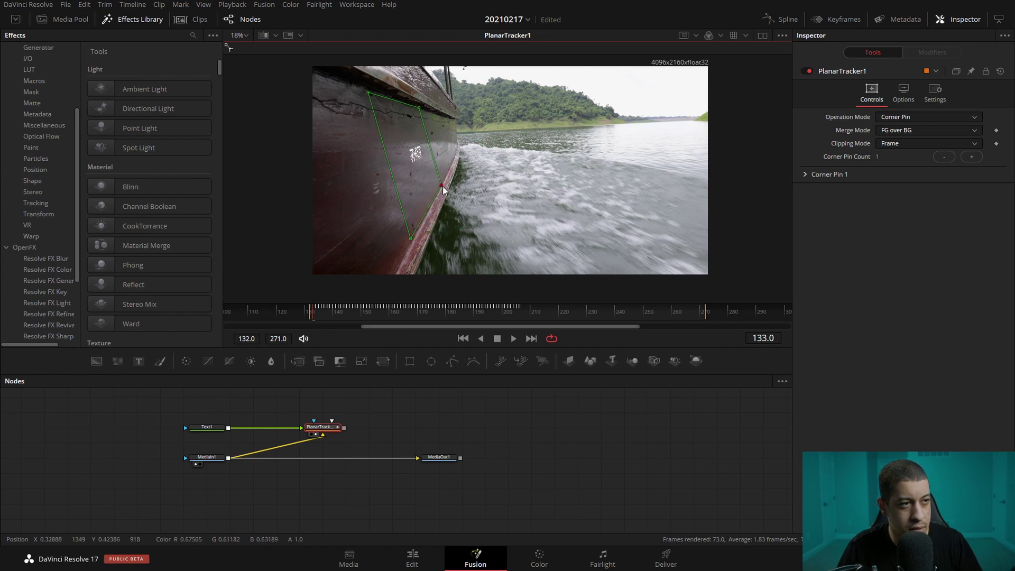
Fine-tune the two upper corners of the corner pin so the text fits the hull's perspective.
drag(420, 111, 424, 114)
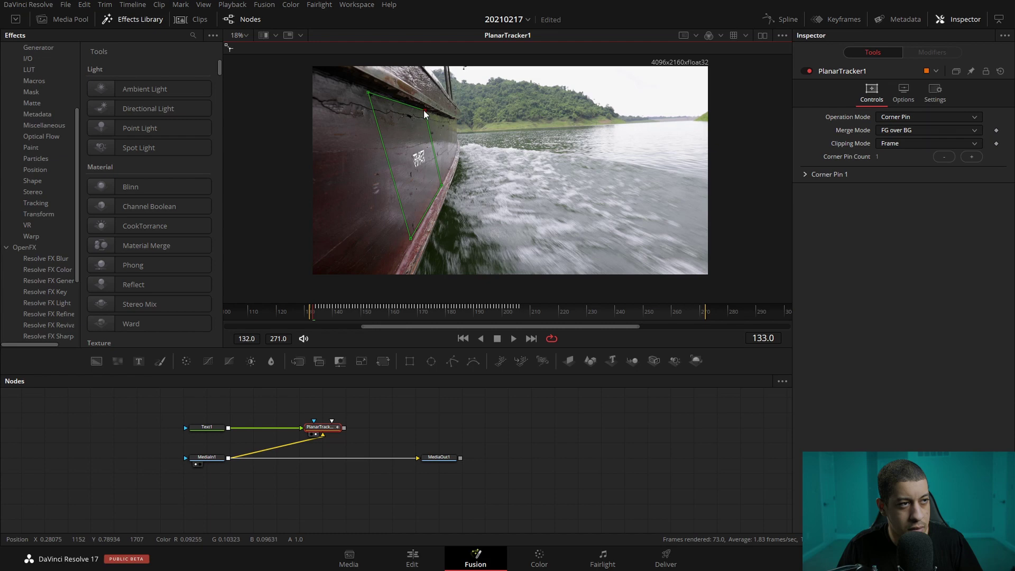
drag(369, 95, 381, 96)
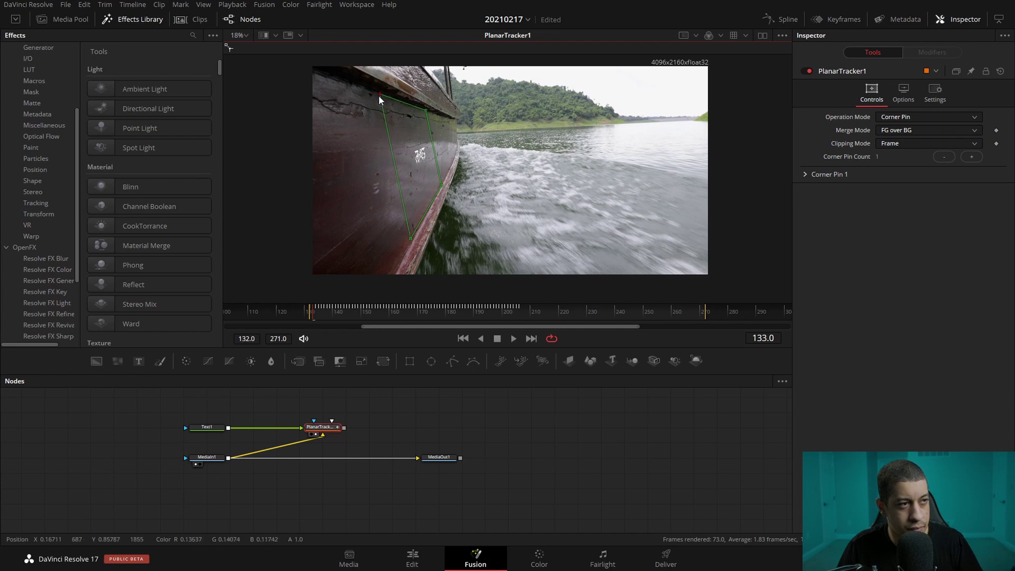
click(319, 427)
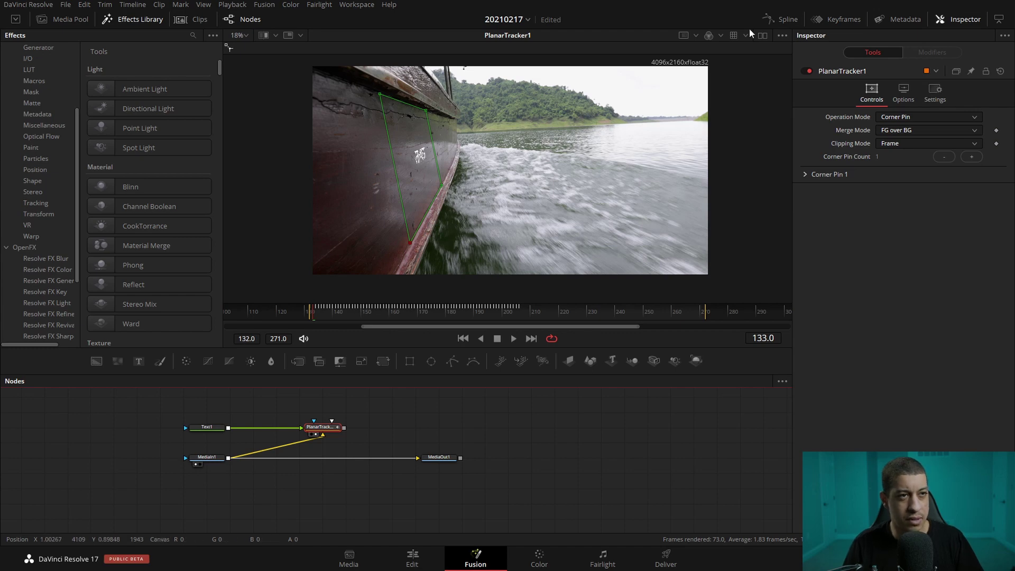
Split the display into two viewers, with the planar tracker's result in the first and the Text1 node in the second.
click(762, 37)
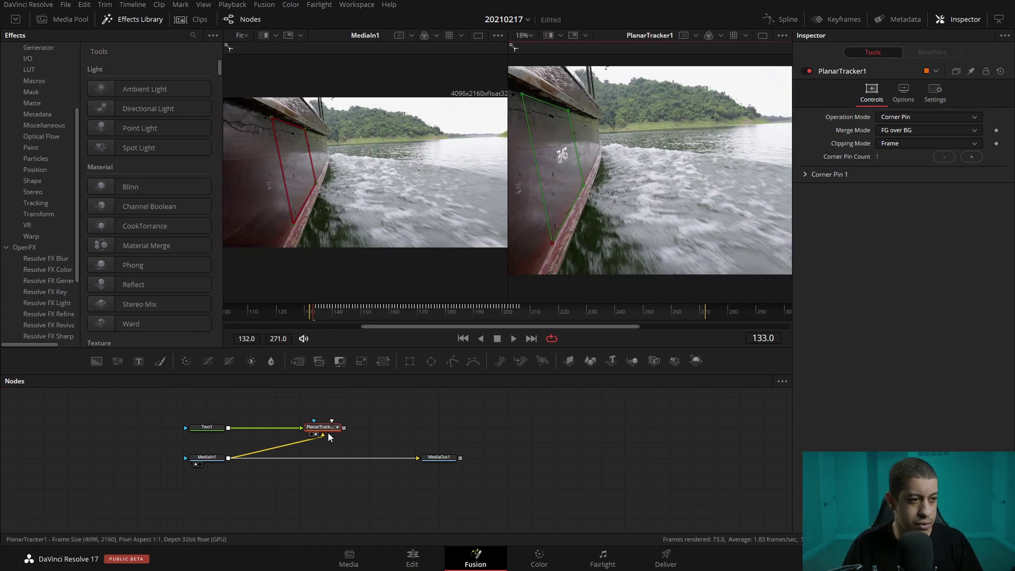
drag(206, 427, 643, 141)
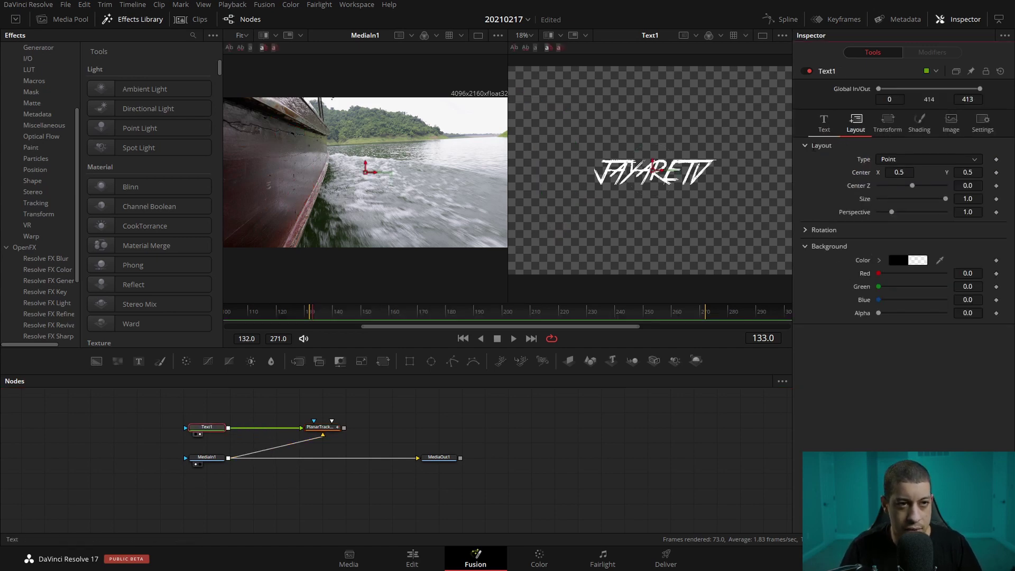
click(823, 124)
drag(899, 277, 900, 279)
key(1)
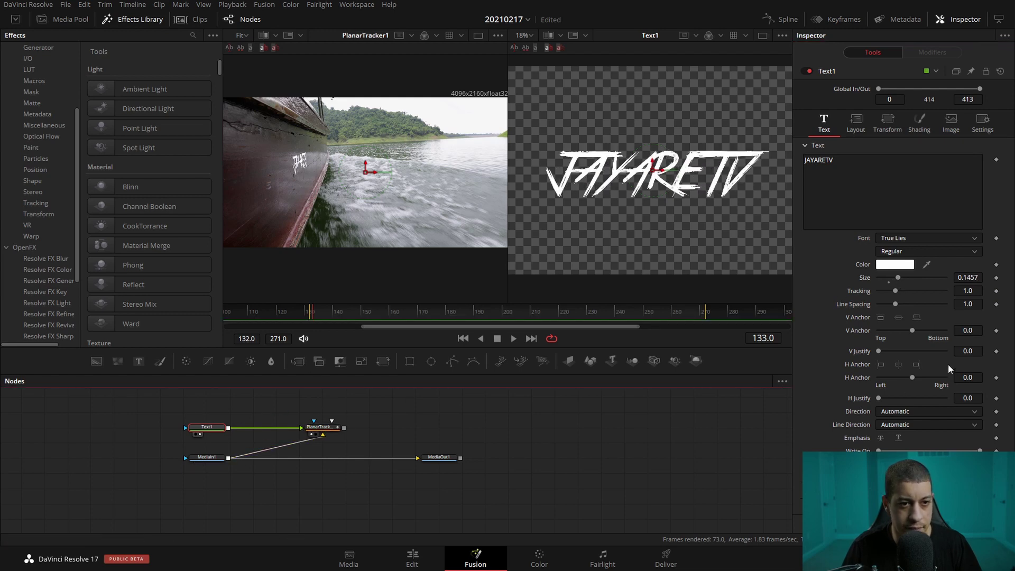
Set the JAYARETV text size to 0.2402 and move the text up near the upper edge of its frame.
mouse_move(899, 279)
mouse_down()
mouse_move(924, 280)
mouse_move(915, 278)
mouse_up()
scroll(636, 179, down, 3)
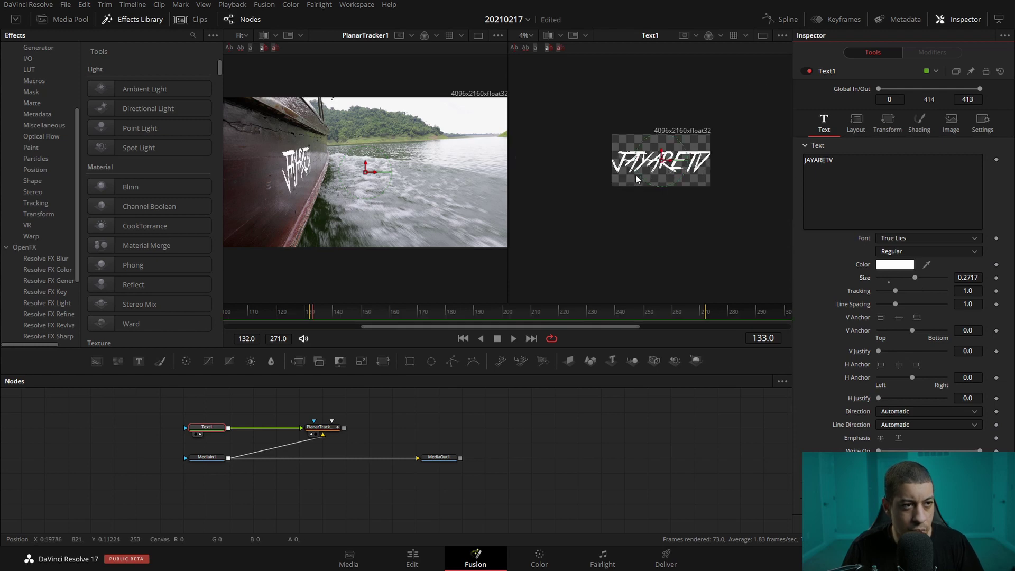
drag(911, 278, 928, 276)
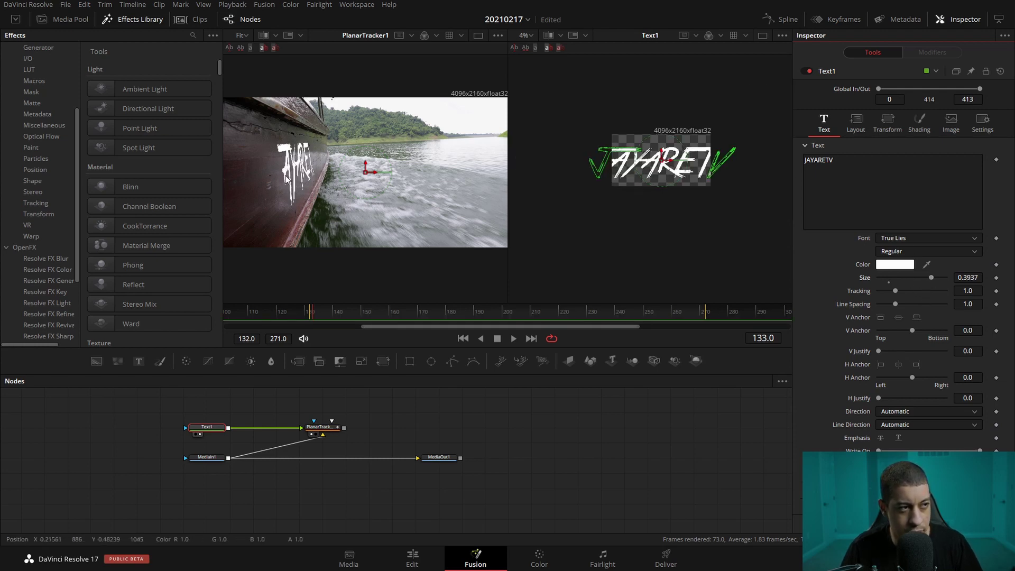
drag(933, 275, 912, 278)
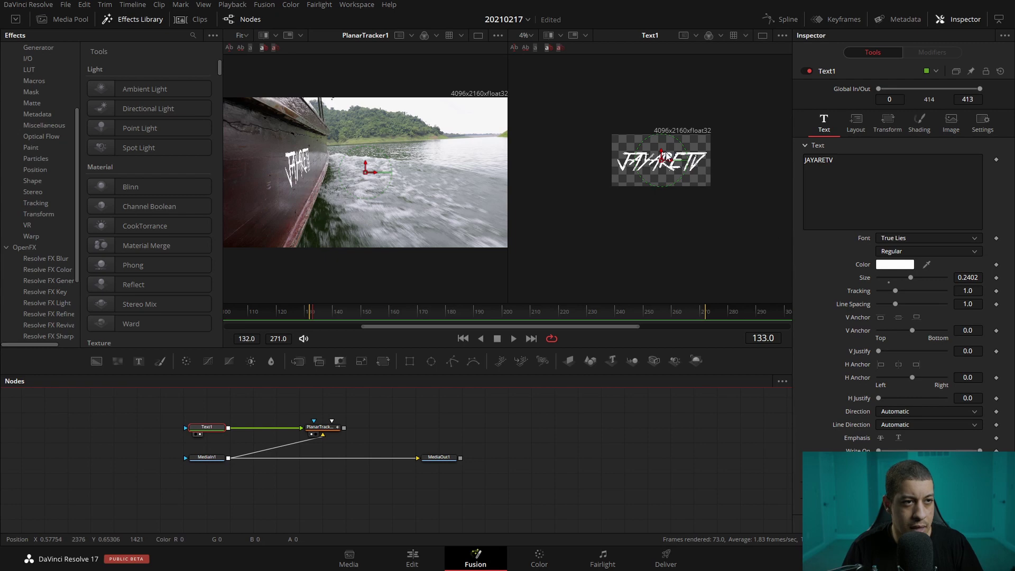
drag(661, 153, 662, 138)
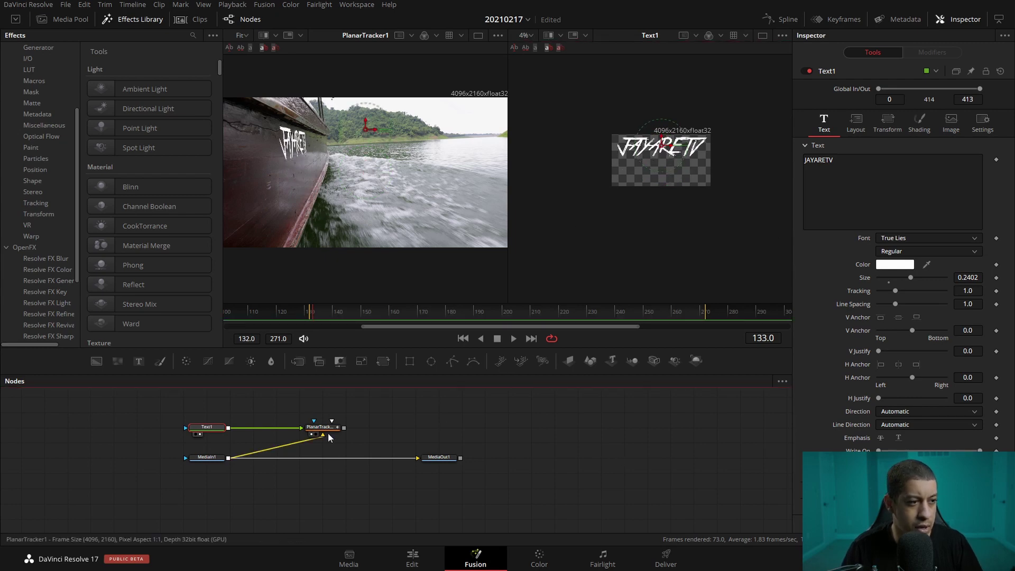
Hide the effects library and readjust the planar tracker's corner pins so the text sits in the hull's perspective.
click(124, 22)
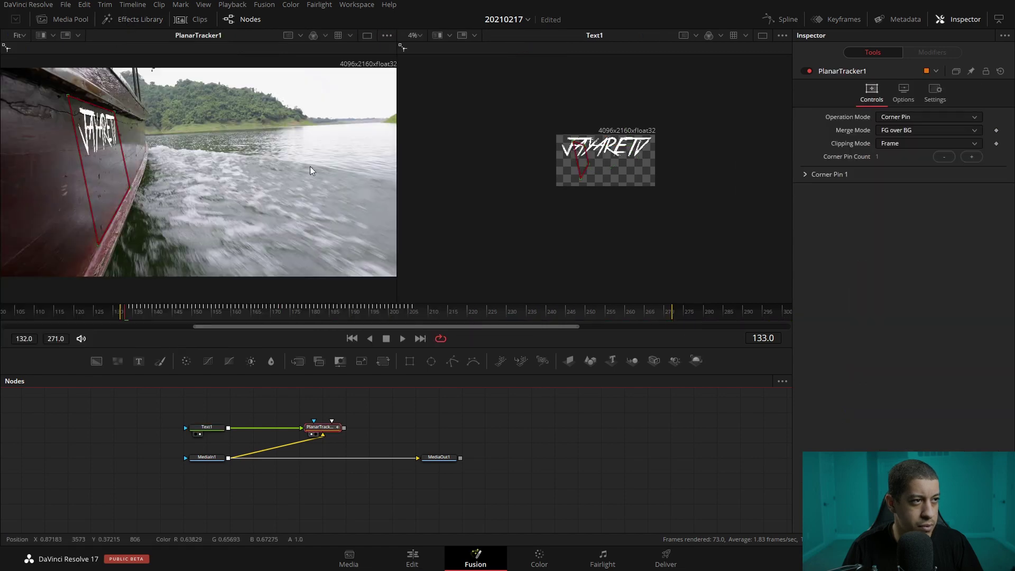
scroll(110, 130, up, 5)
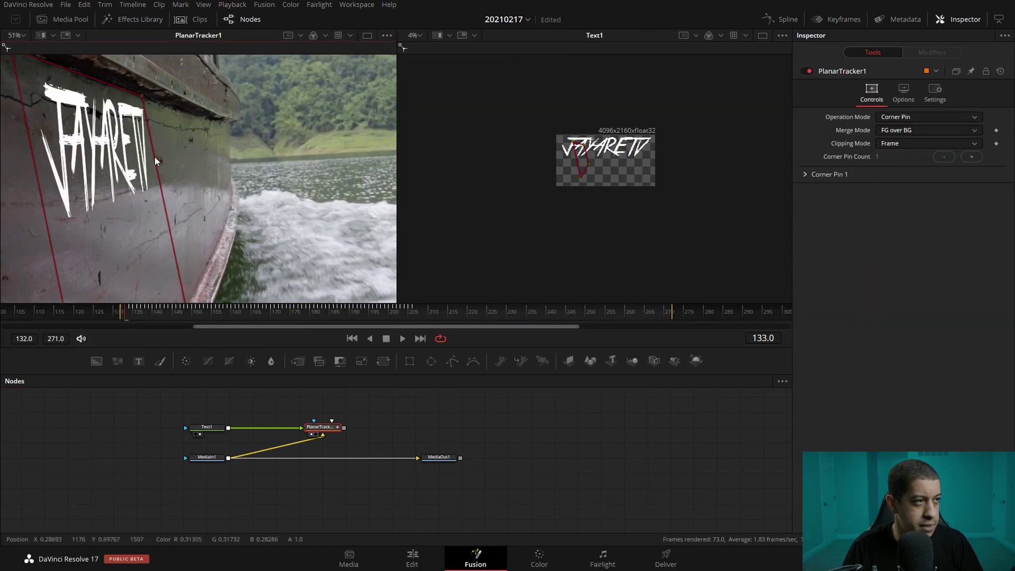
drag(55, 77, 47, 74)
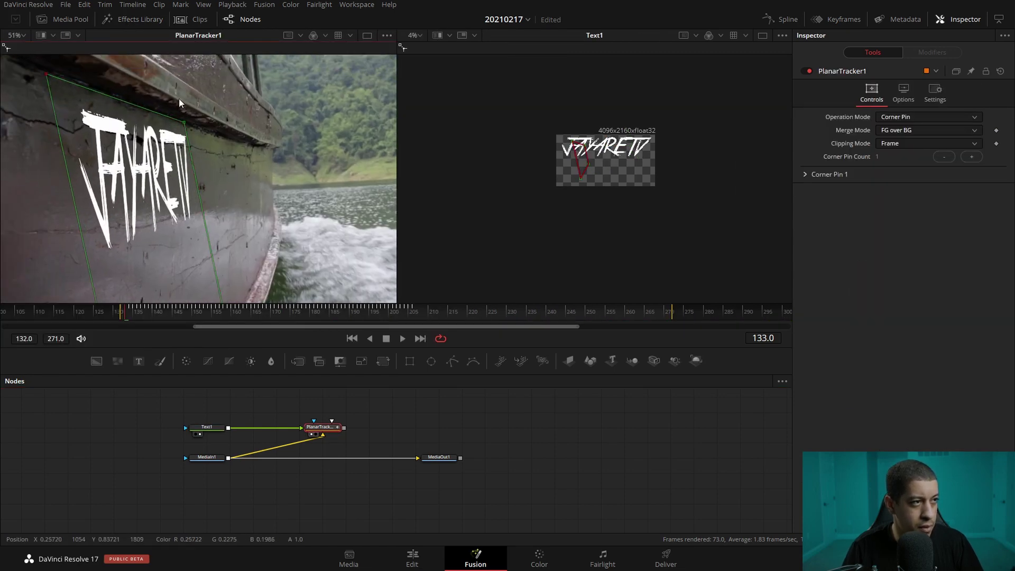
drag(185, 124, 210, 133)
drag(206, 274, 232, 215)
scroll(232, 215, down, 5)
drag(208, 293, 206, 299)
scroll(211, 197, up, 5)
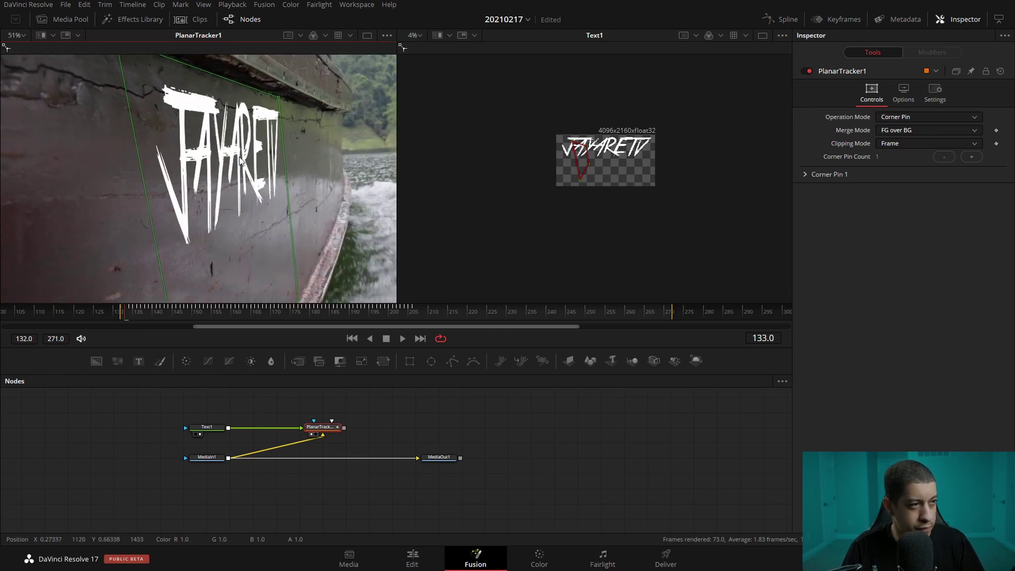
scroll(208, 199, down, 3)
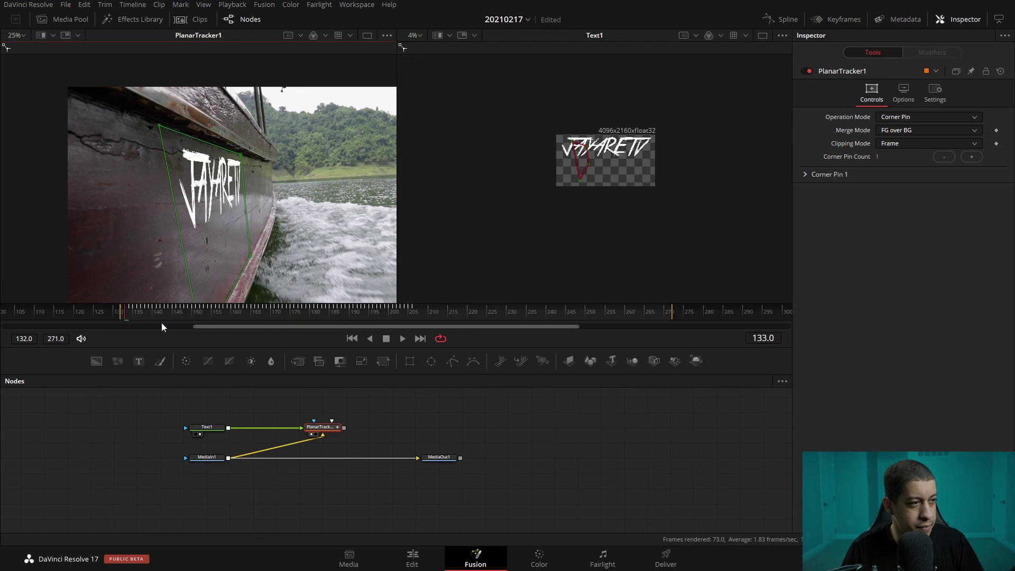
Scrub and play back the tracked shot to check how the text sticks to the hull, stopping on frame 149.
drag(136, 316, 220, 325)
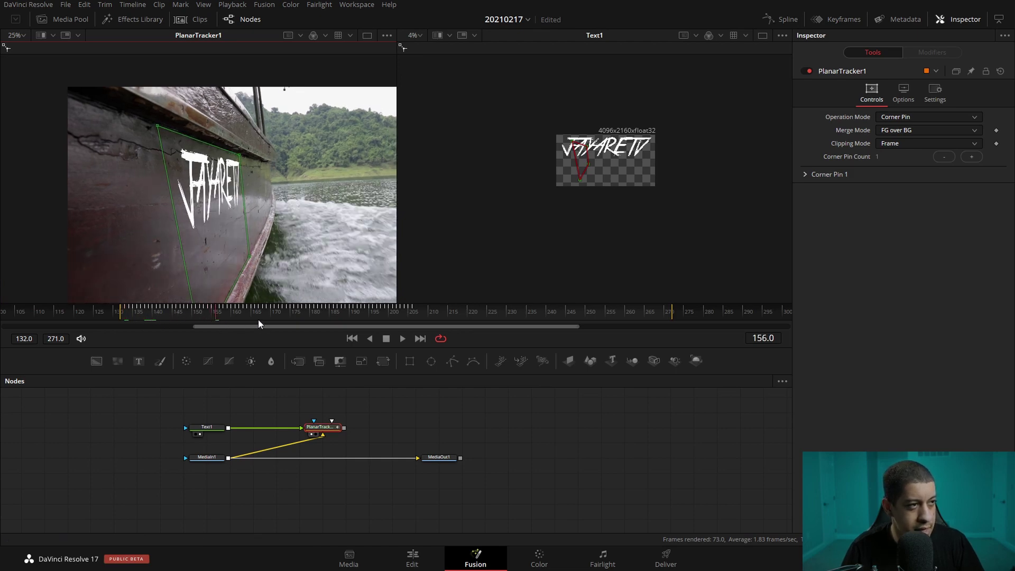
drag(283, 316, 128, 320)
click(453, 452)
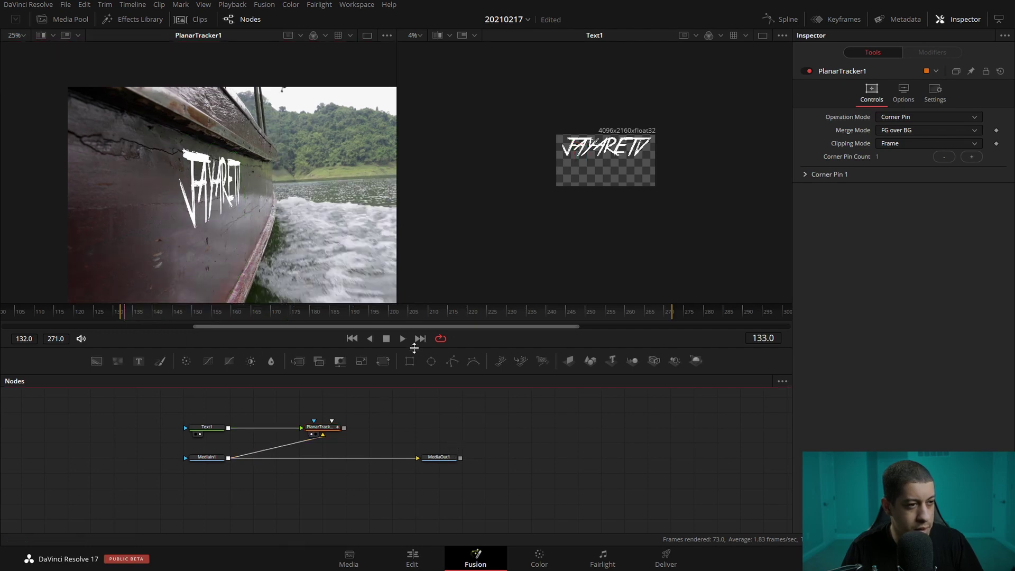
scroll(184, 162, up, 2)
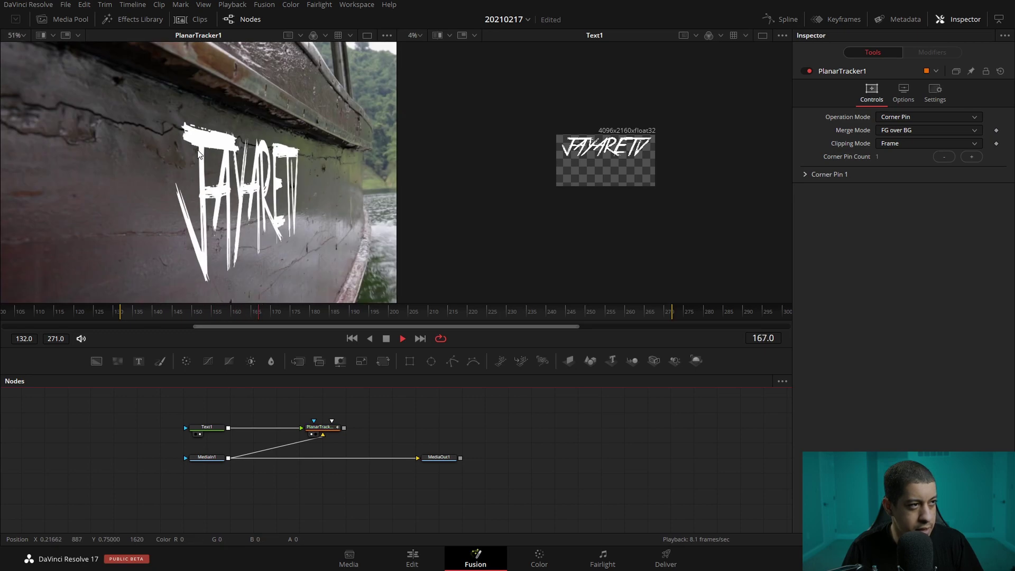
click(387, 338)
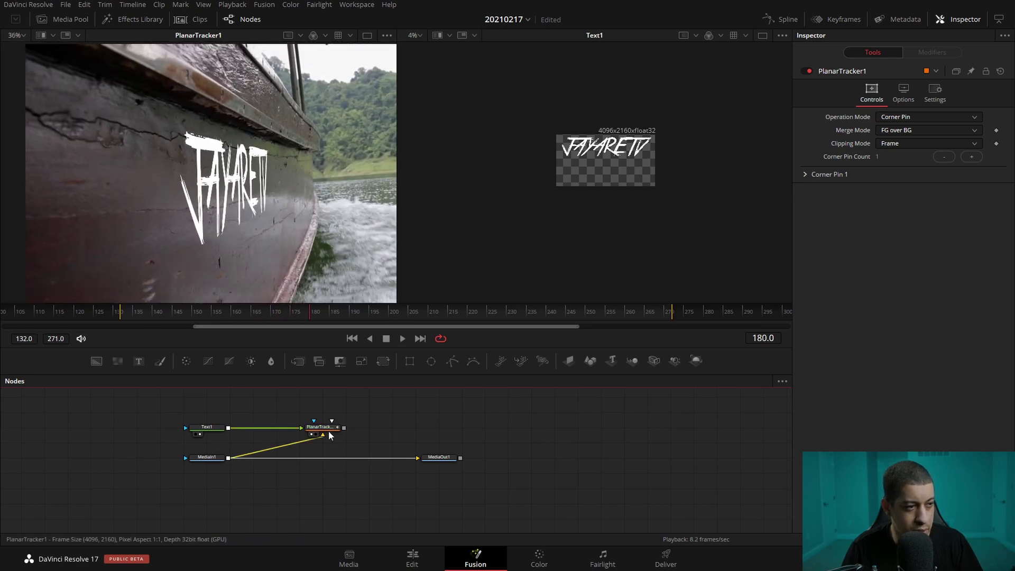
click(326, 429)
click(402, 338)
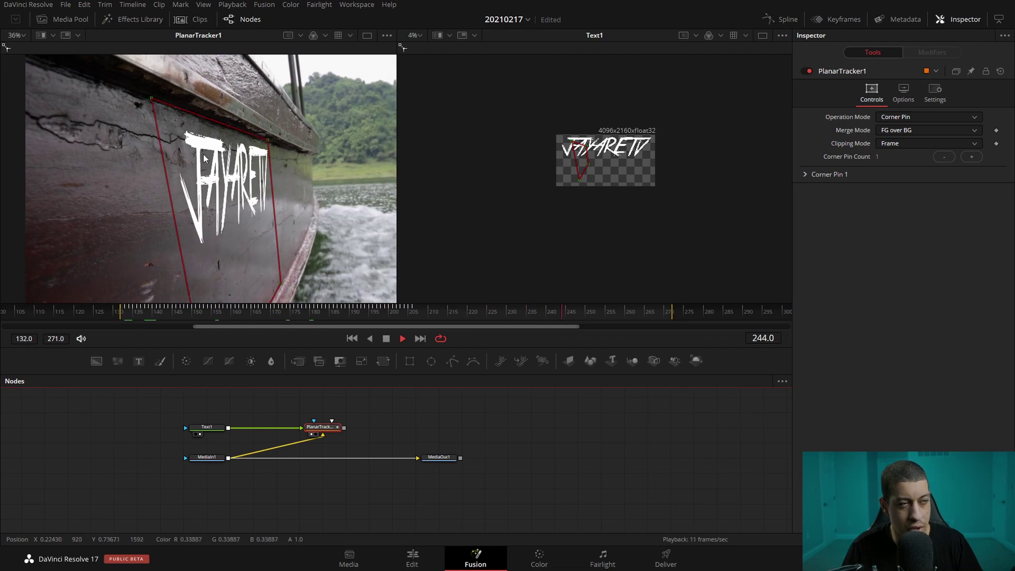
key(space)
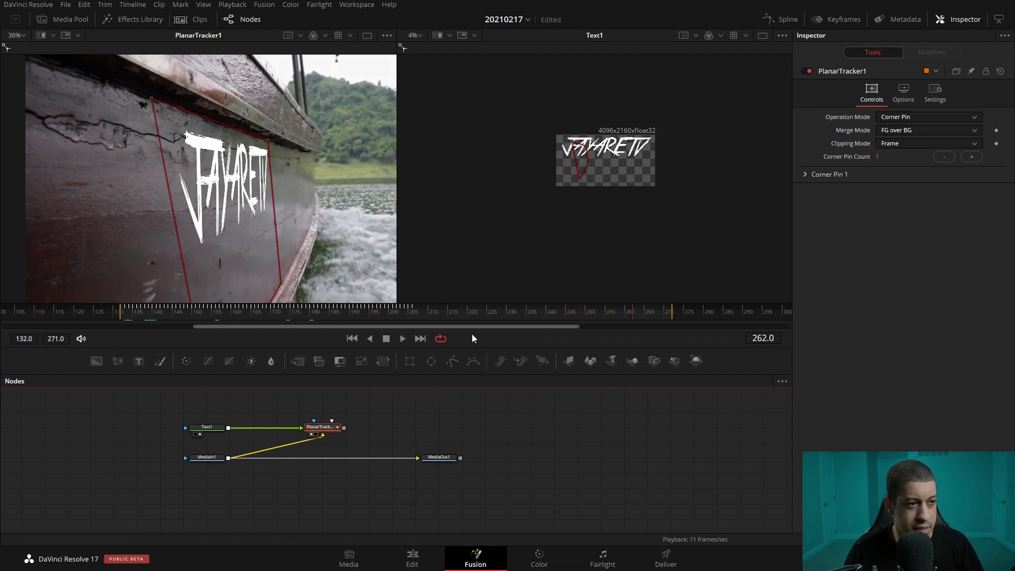
click(122, 323)
key(space)
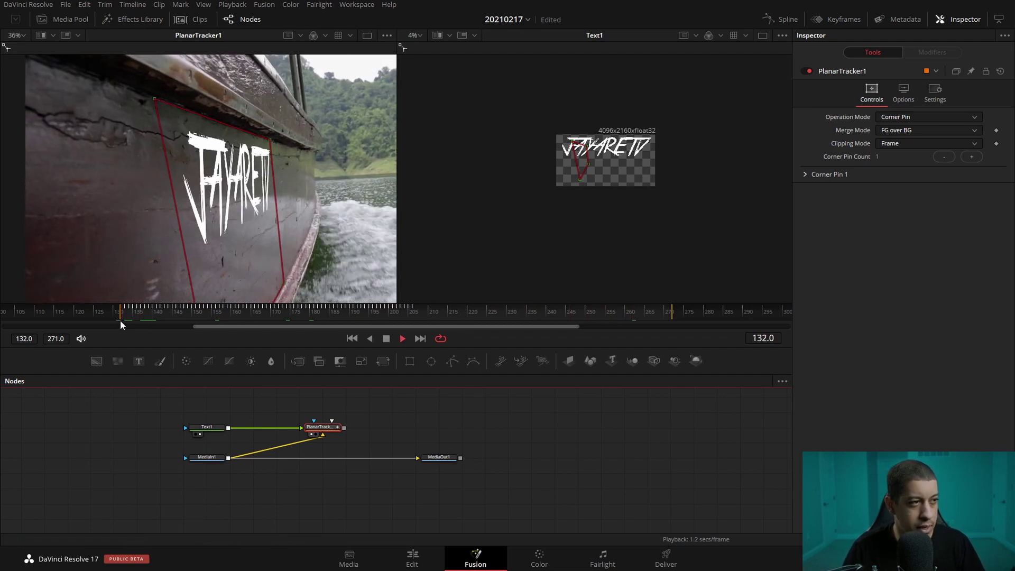
key(space)
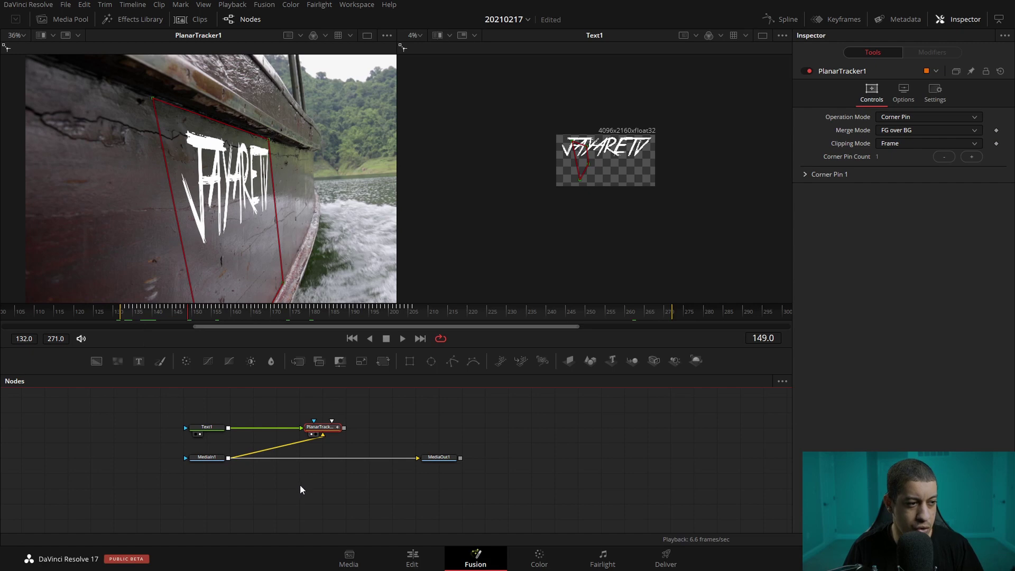
Add a Bitmap node fed by MediaIn1 and show it fitted in the second viewer.
click(373, 453)
drag(372, 453, 414, 440)
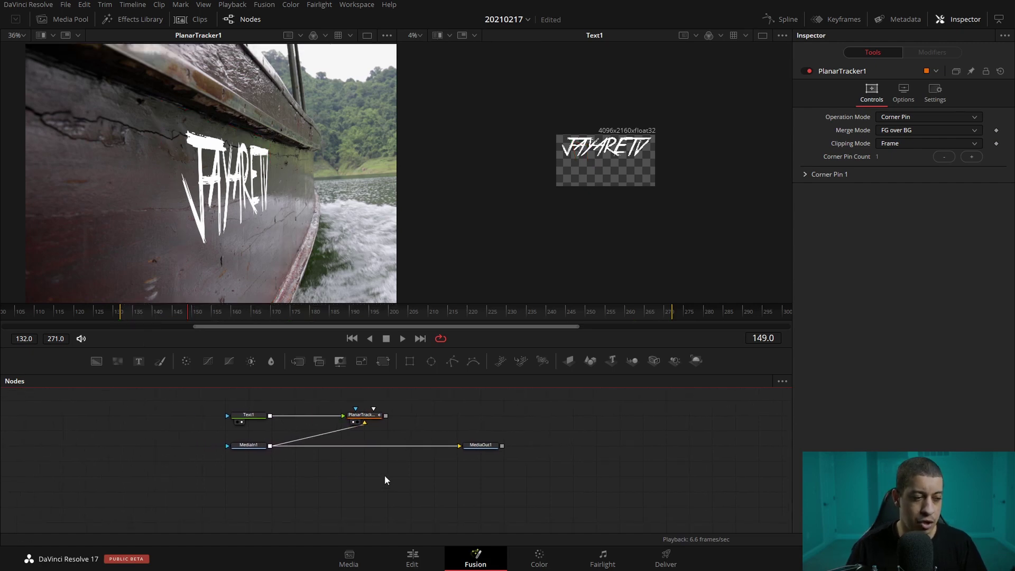
key(shift+space)
text(bit)
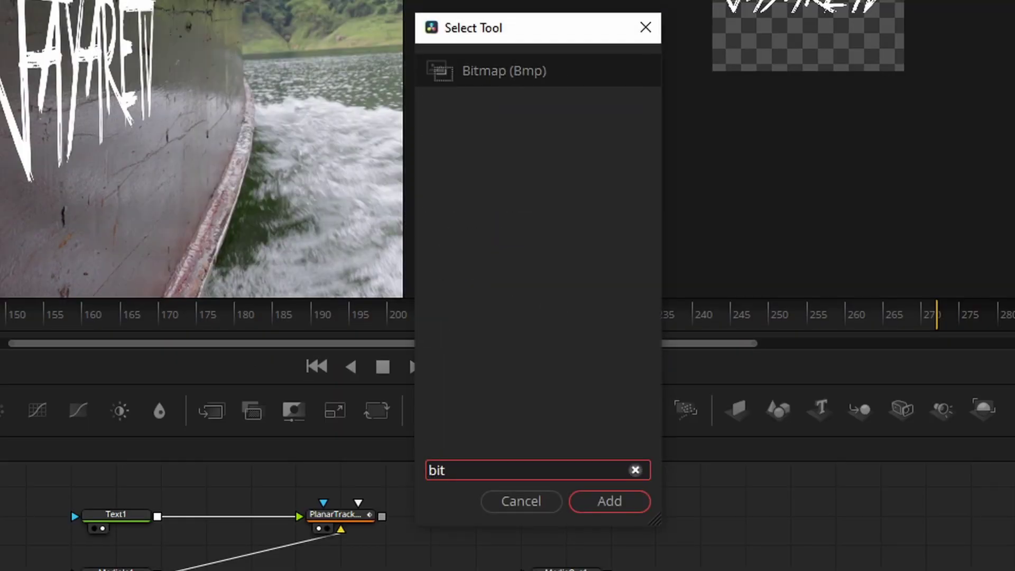
key(Return)
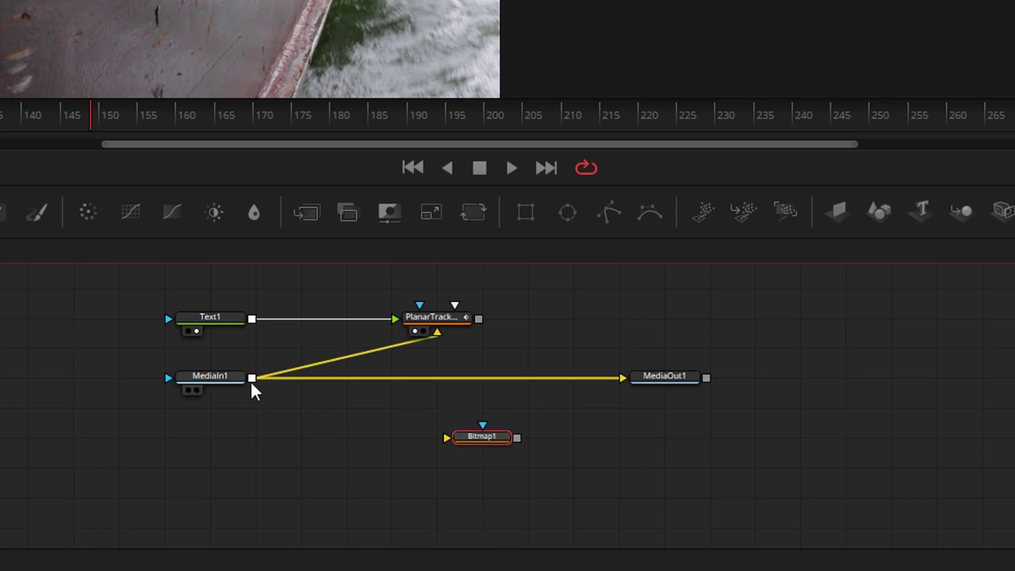
drag(252, 378, 478, 443)
key(2)
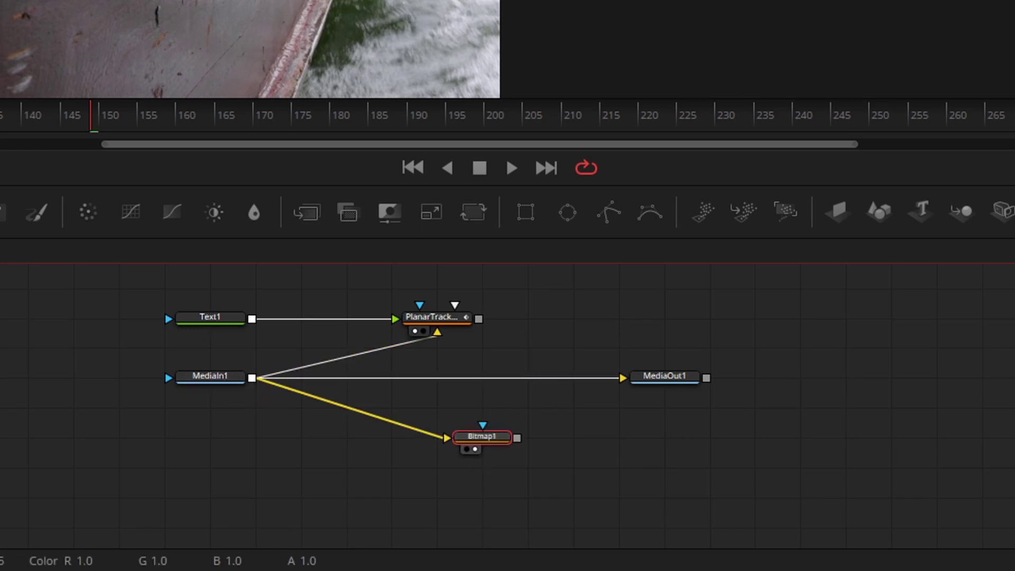
click(421, 37)
click(421, 45)
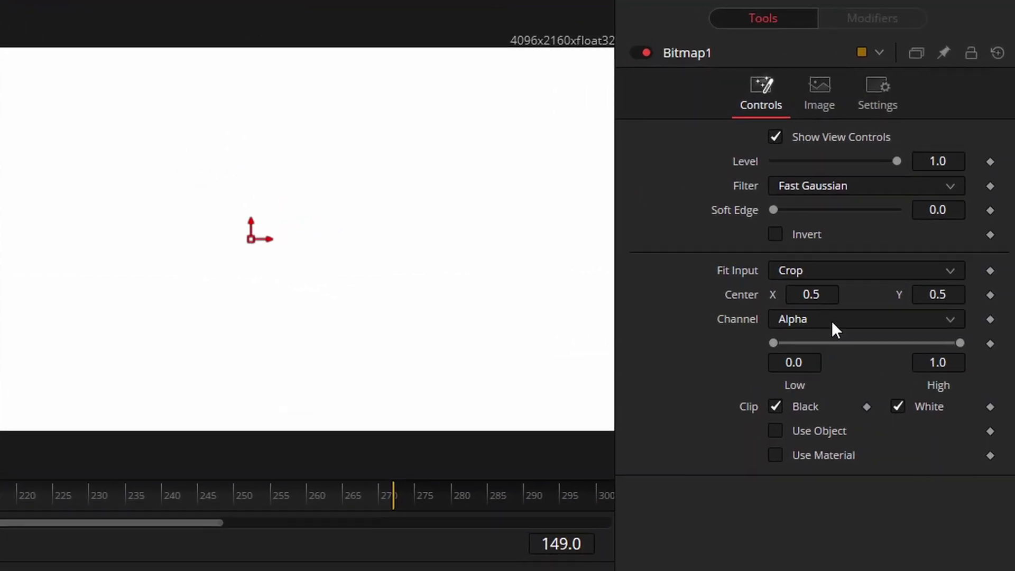
Set the Bitmap channel to Luminance with a low threshold of 0.094 and a high threshold of 0.117.
click(910, 218)
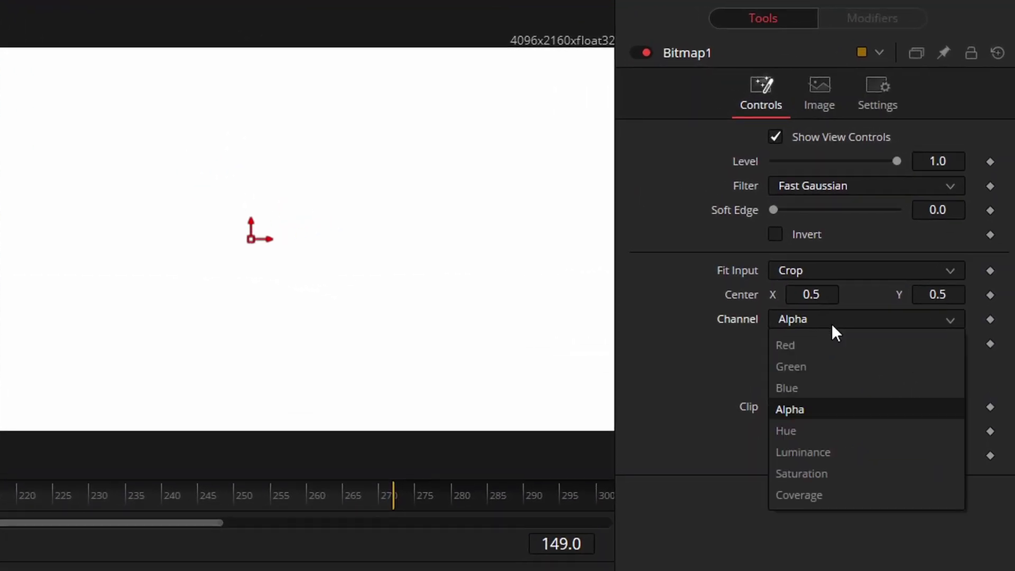
click(841, 447)
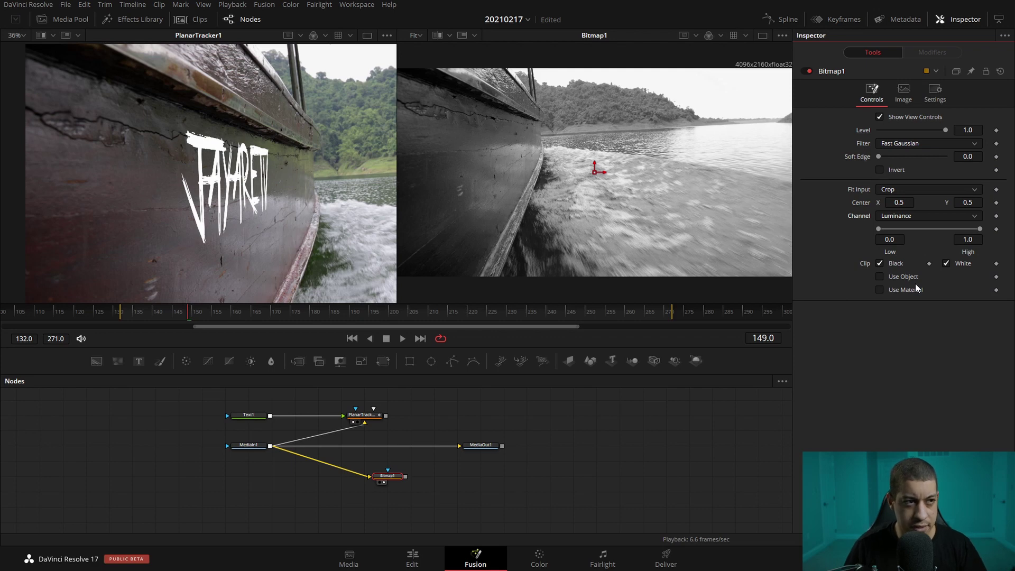
drag(980, 231, 893, 230)
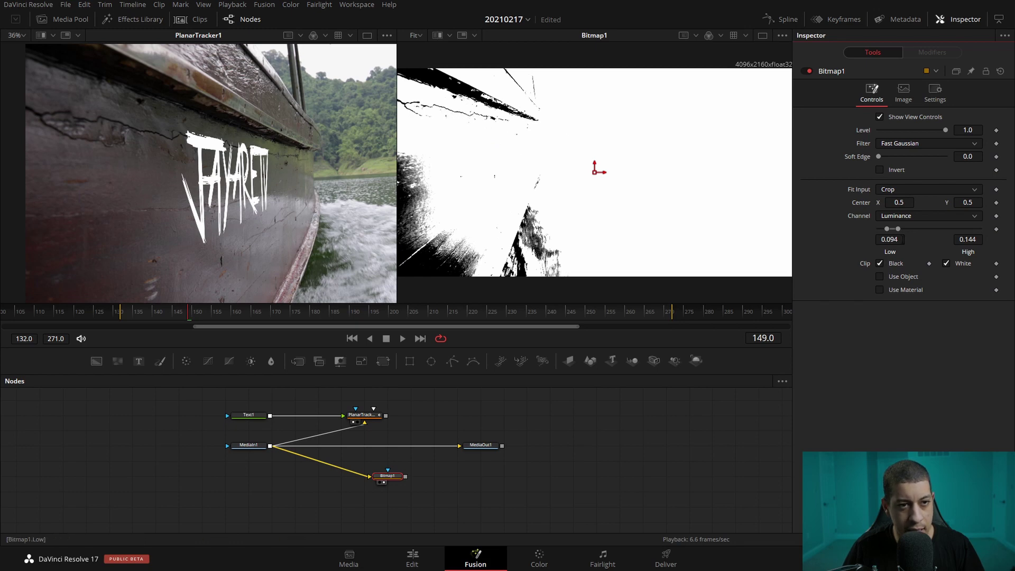
drag(899, 235, 895, 234)
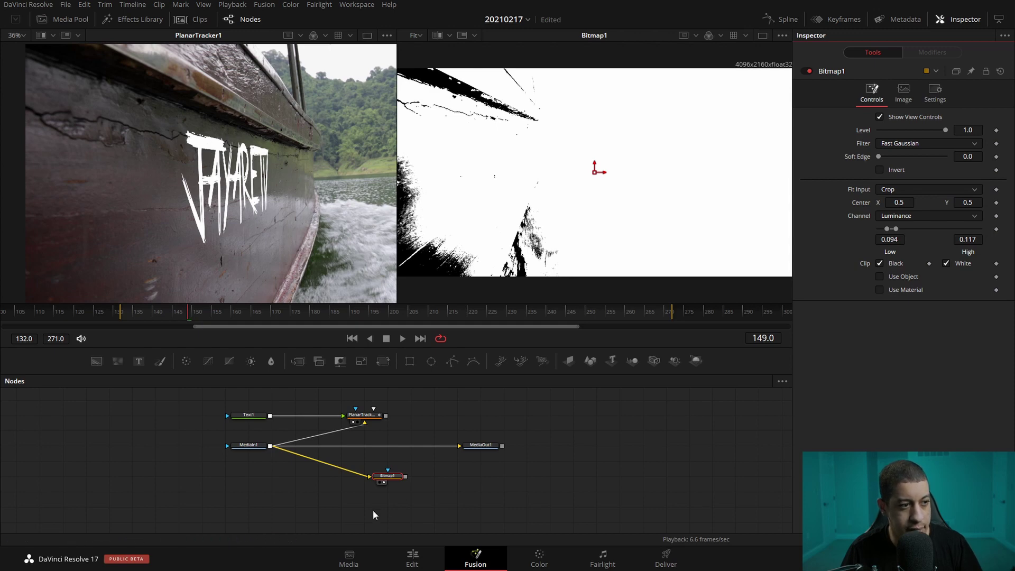
Place the Bitmap node below the planar tracker and connect its output as the tracker's effect mask.
drag(394, 479, 371, 479)
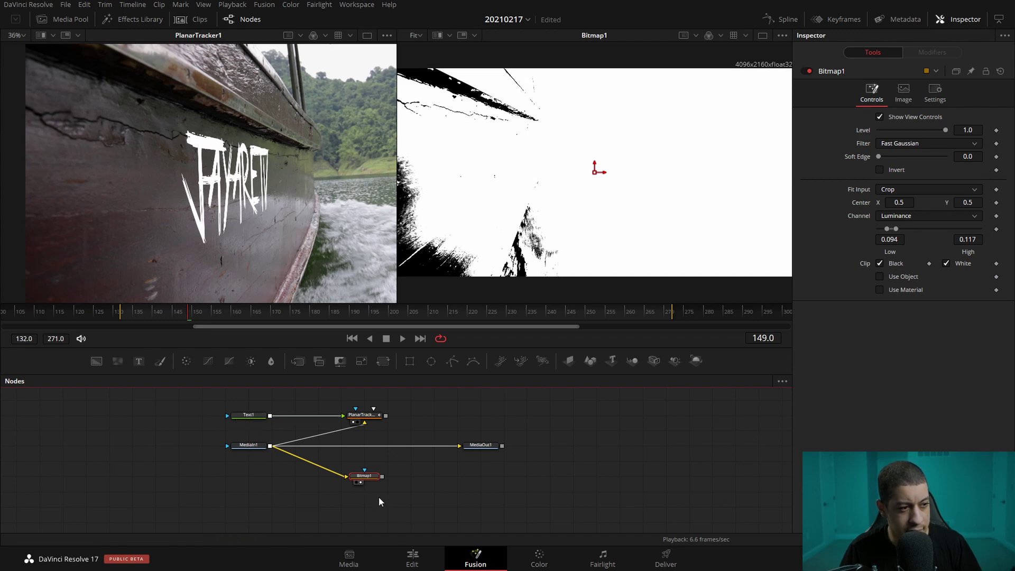
drag(382, 477, 371, 418)
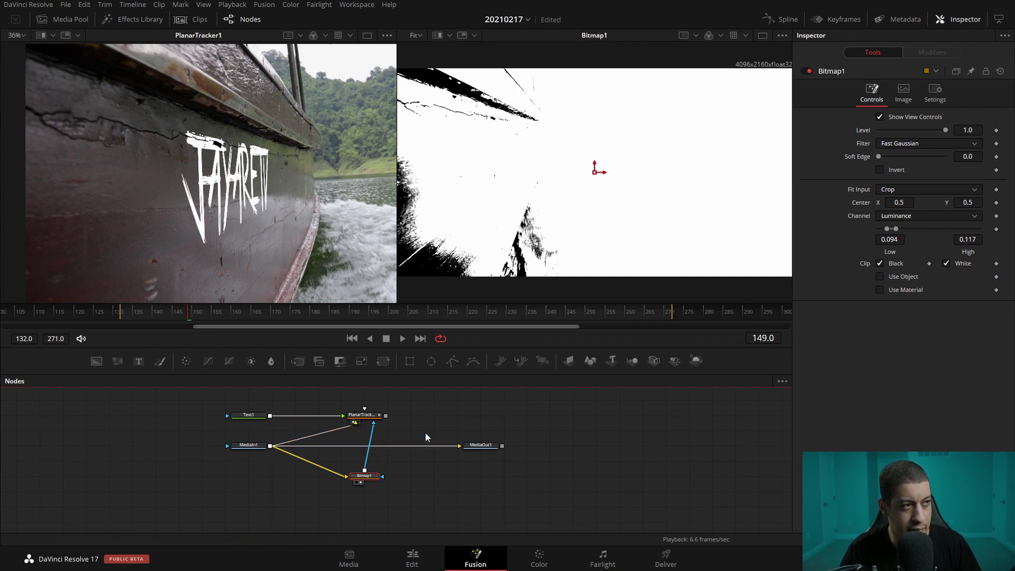
scroll(217, 157, up, 2)
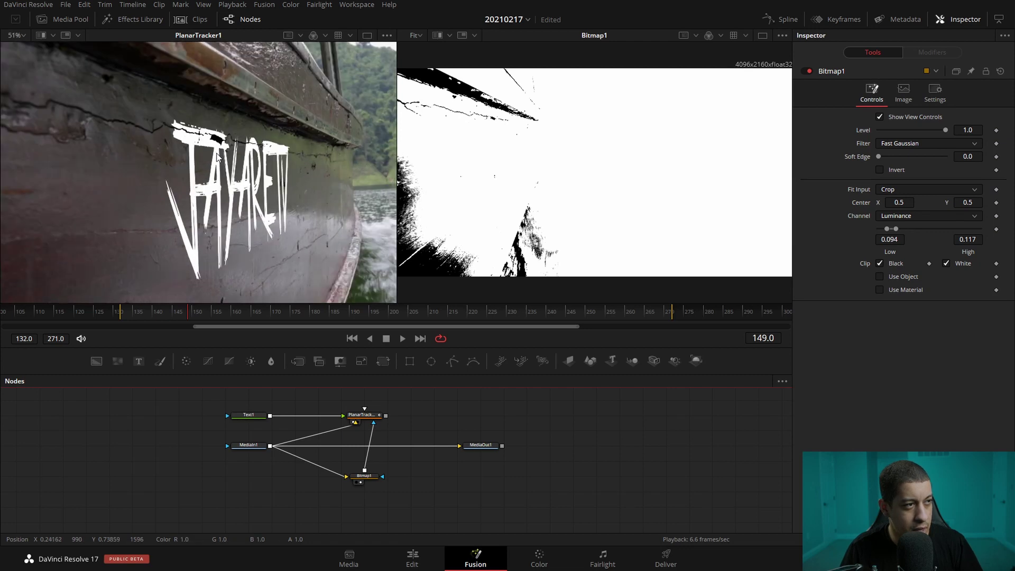
scroll(222, 148, up, 2)
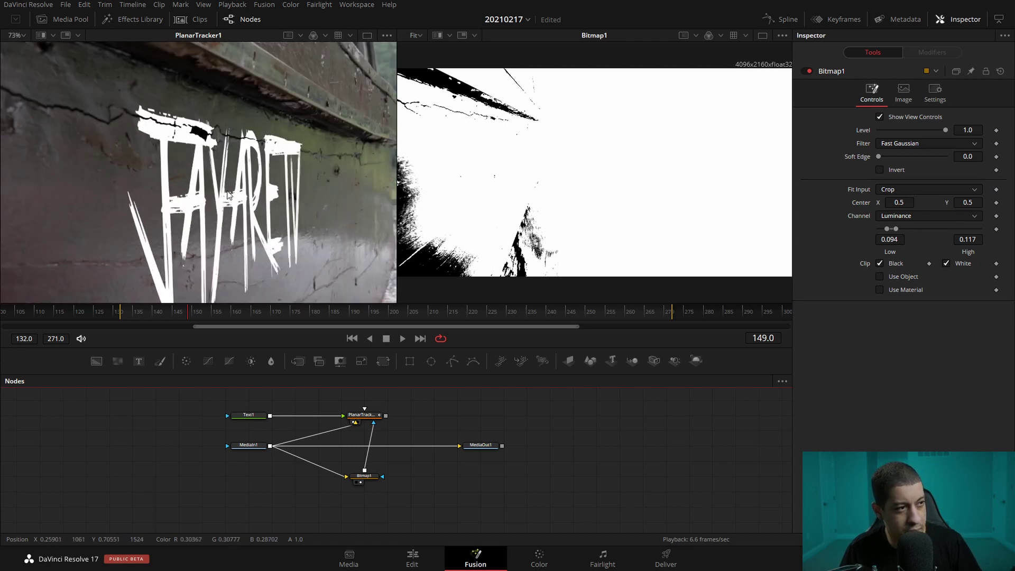
Scrub the timeline back to frame 134 to check the masked text over the hull's cracks.
scroll(224, 206, down, 4)
drag(267, 398, 294, 372)
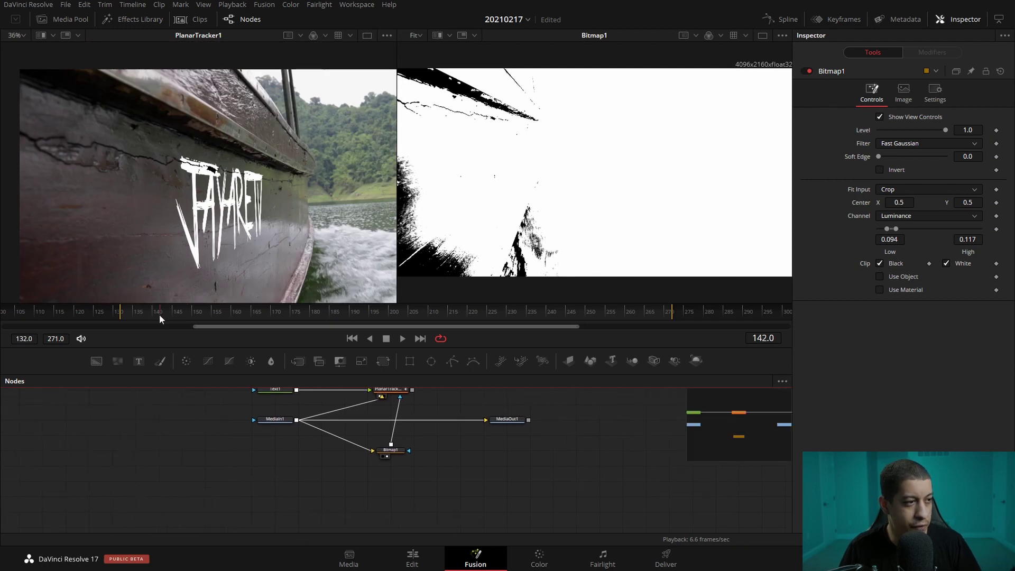
drag(162, 315, 130, 315)
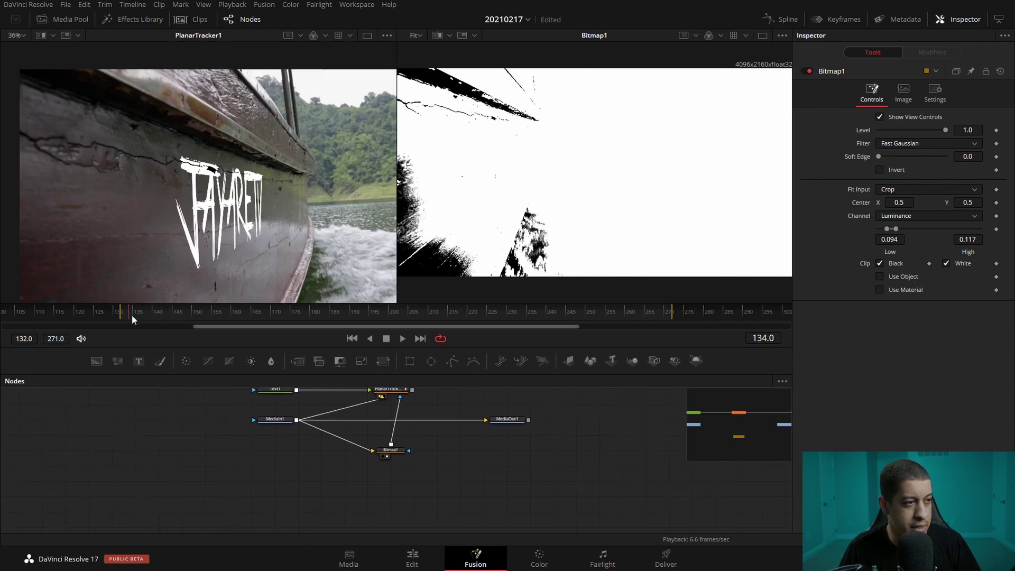
Play the composite up to frame 175 and examine the masked text on the hull up close.
click(403, 339)
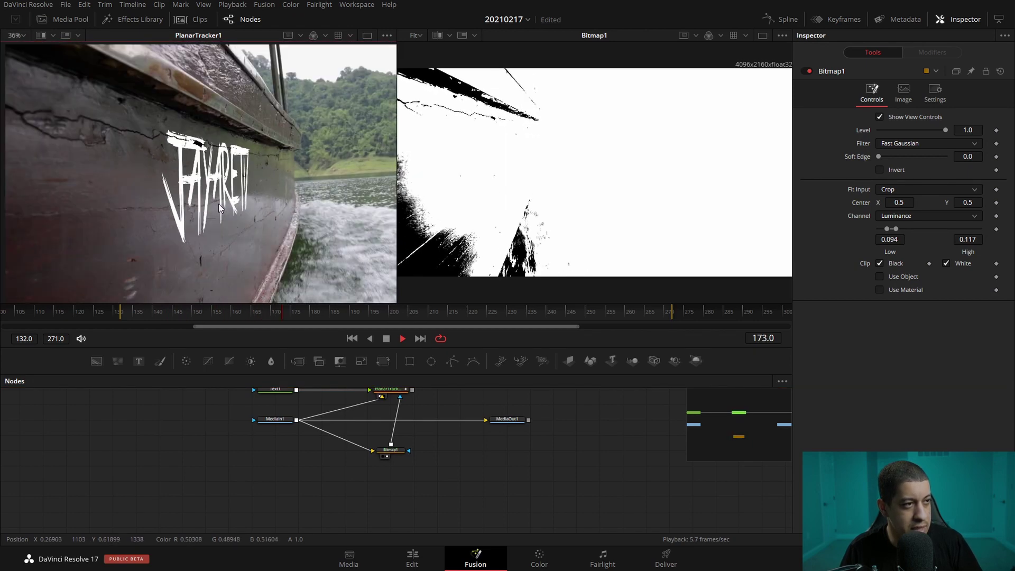
scroll(219, 206, up, 2)
click(386, 339)
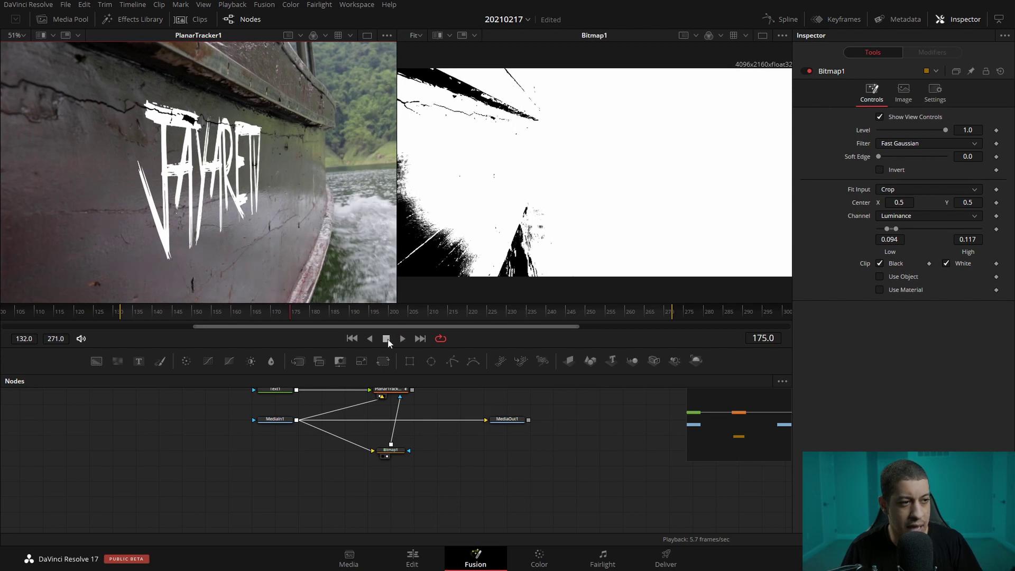
Adjust the Bitmap1 luminance thresholds to 0.139 low and 0.162 high.
click(394, 451)
drag(892, 229, 897, 229)
click(902, 230)
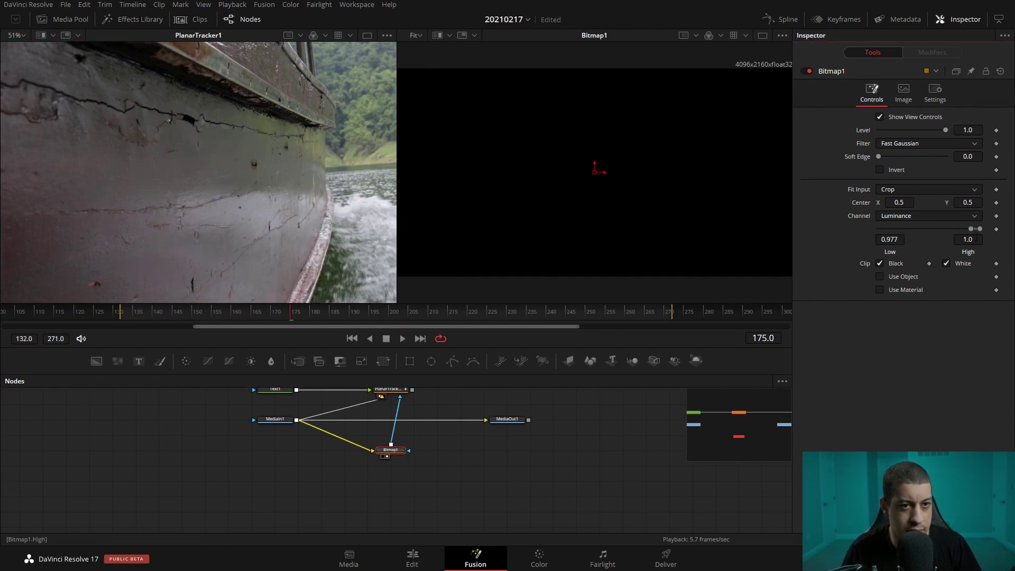
drag(975, 229, 899, 227)
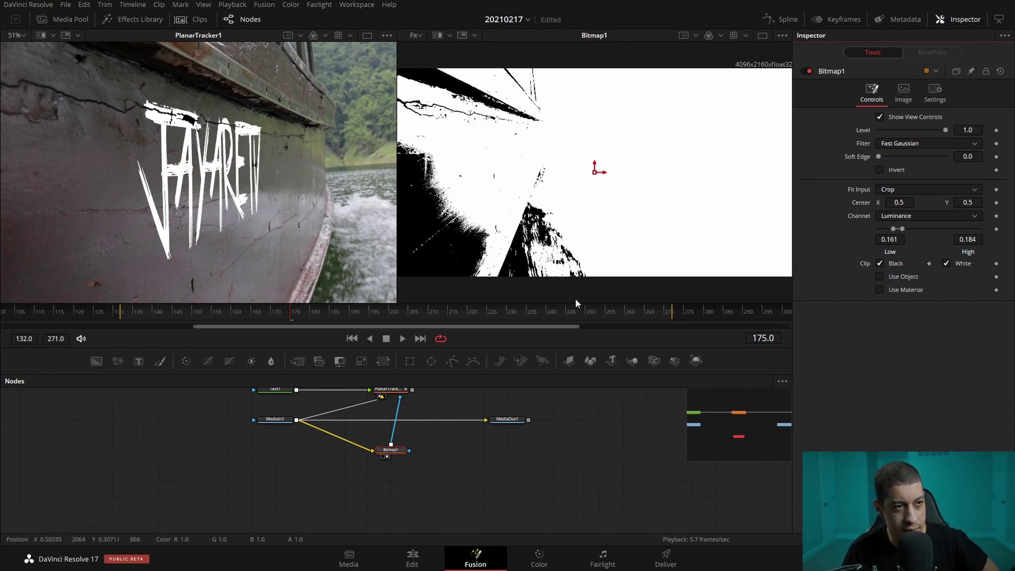
drag(896, 229, 895, 229)
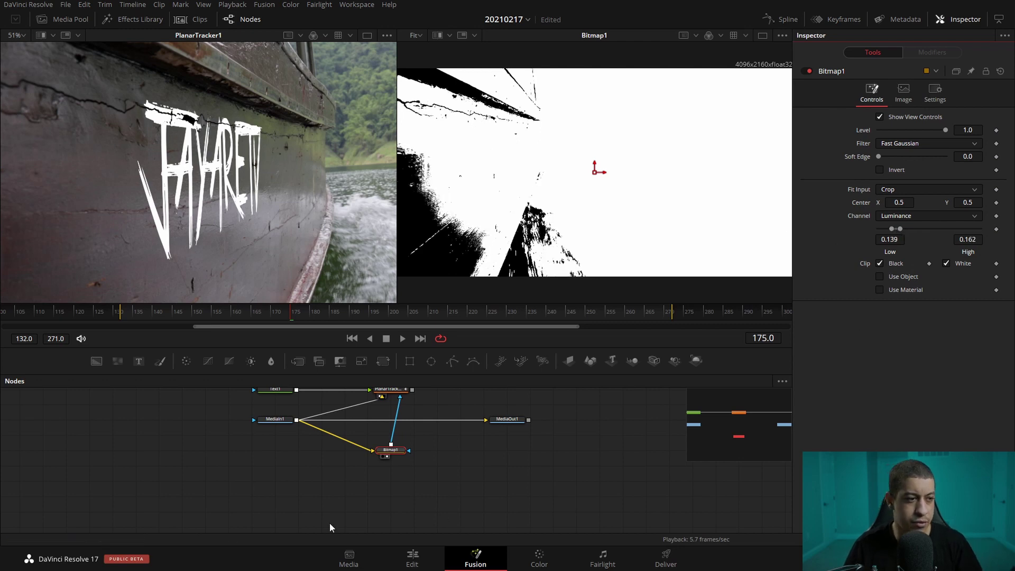
Disconnect the Bitmap mask from the planar tracker to compare the unmasked text, and reconnect it.
click(398, 406)
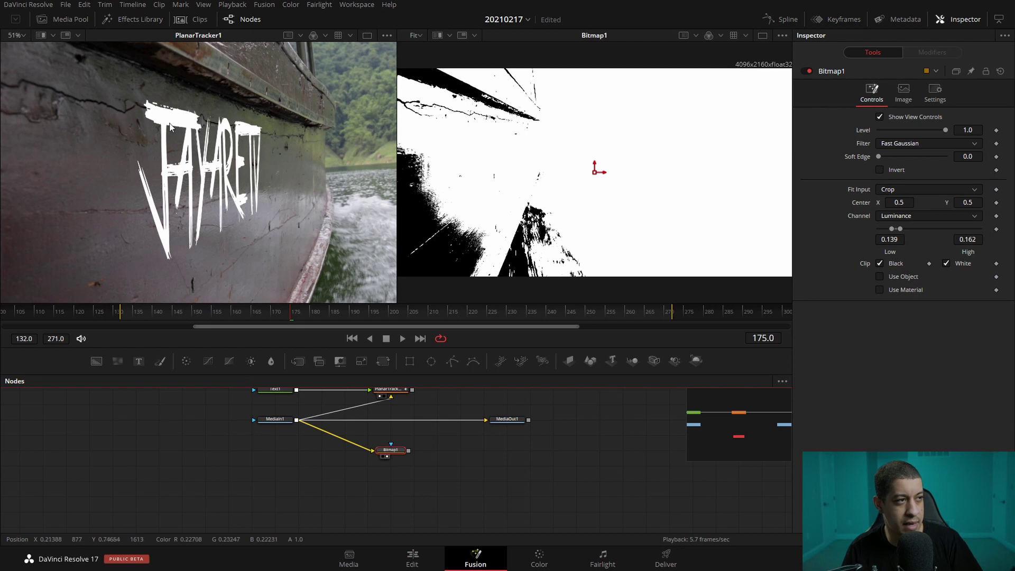
drag(409, 449, 398, 392)
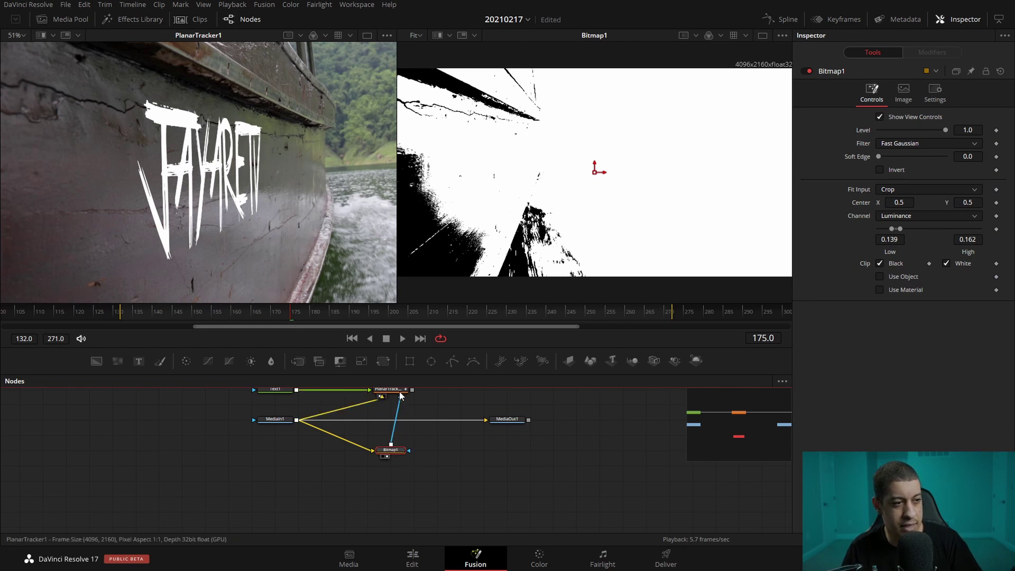
scroll(440, 430, up, 1)
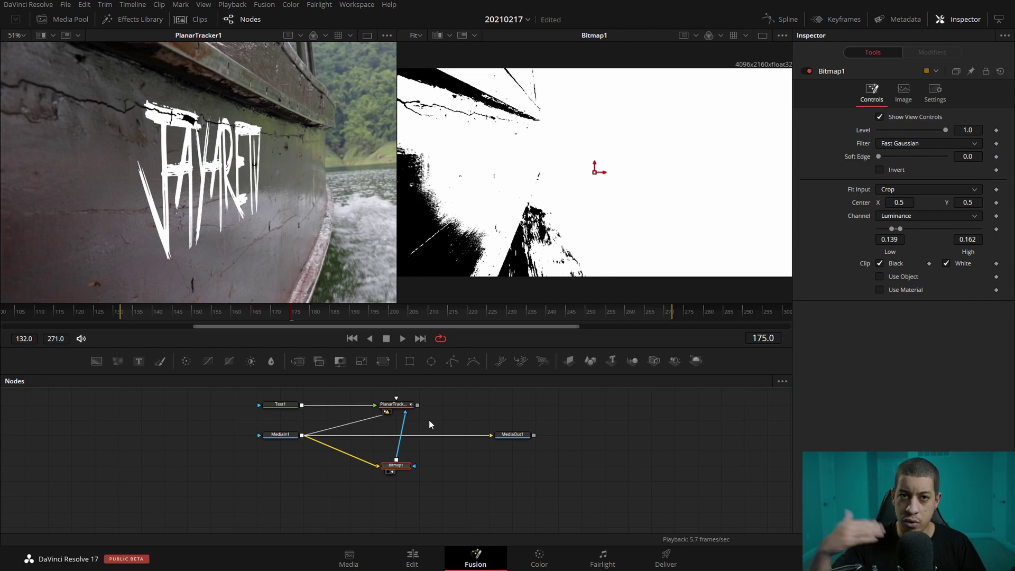
Switch the planar tracker to Track mode to review its tracking points, and return it to Corner Pin.
click(399, 412)
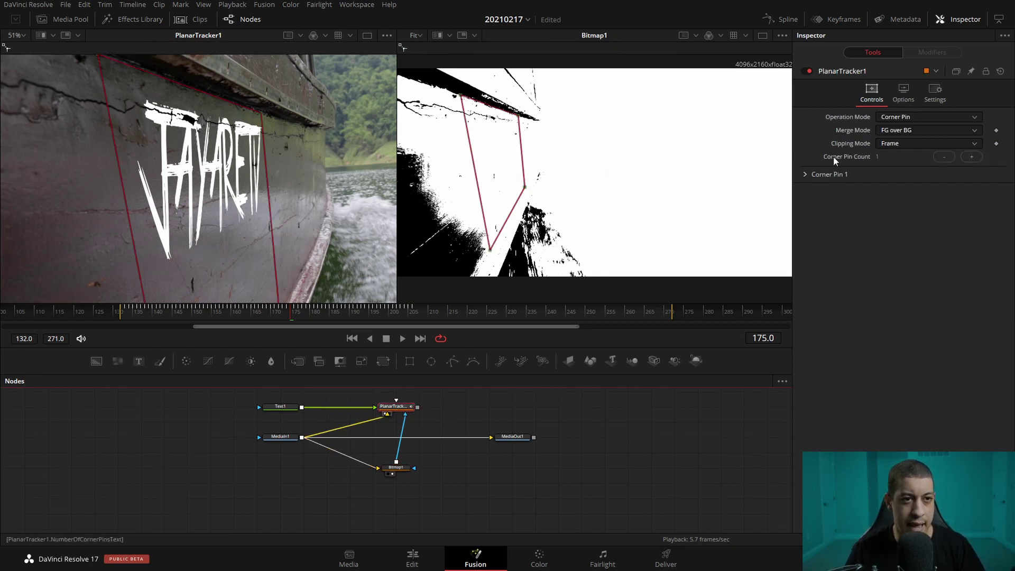
click(899, 143)
click(896, 147)
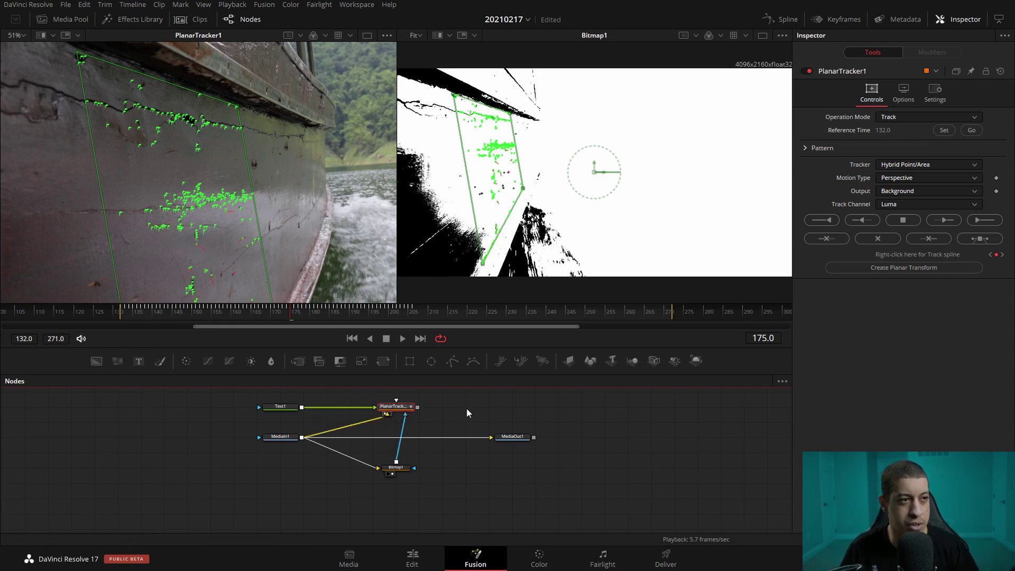
click(903, 117)
click(904, 155)
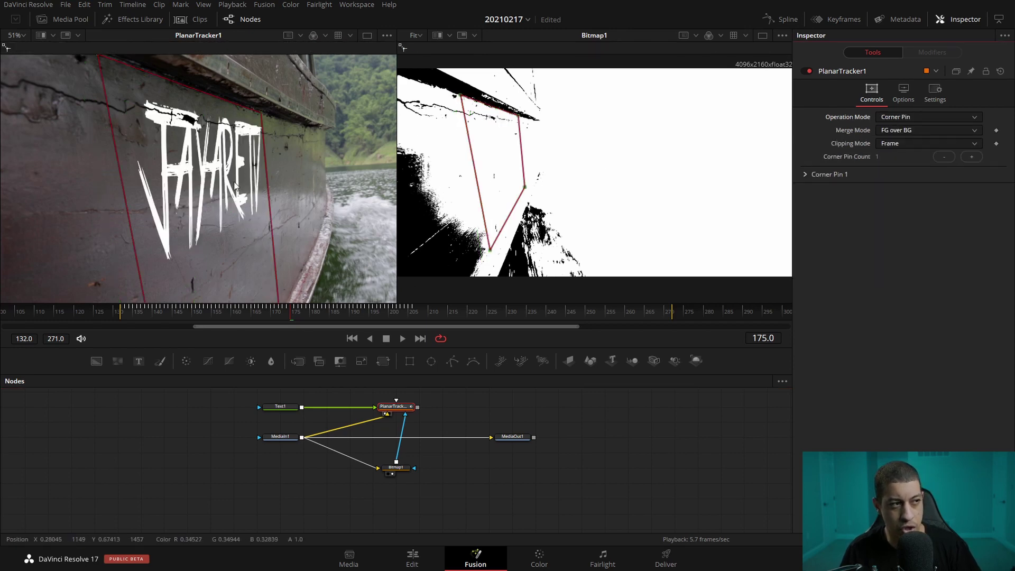
Move the Text1 node higher in the node graph to make room beneath it.
scroll(238, 211, down, 2)
scroll(232, 233, down, 2)
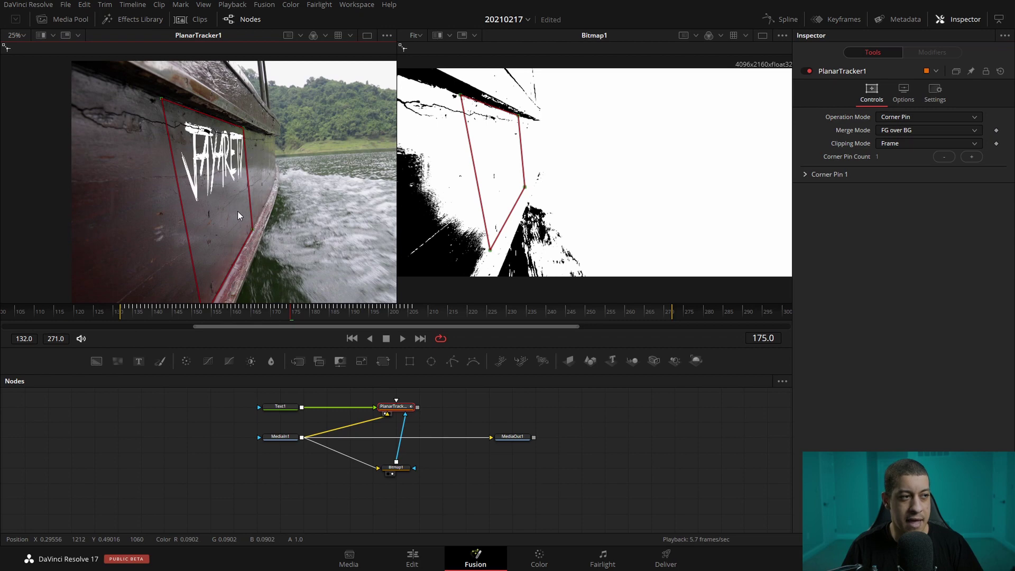
scroll(238, 254, down, 1)
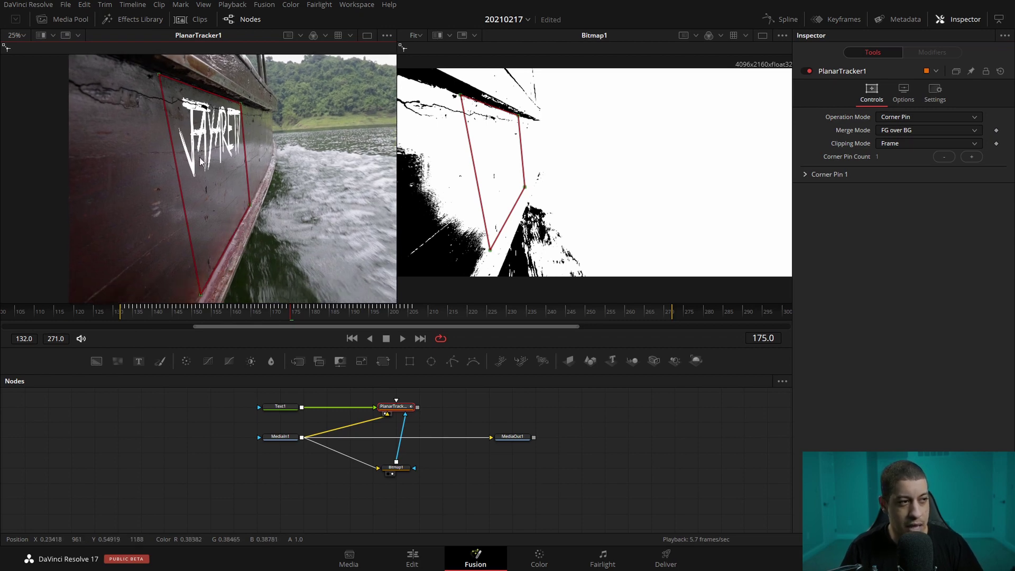
drag(430, 431, 529, 463)
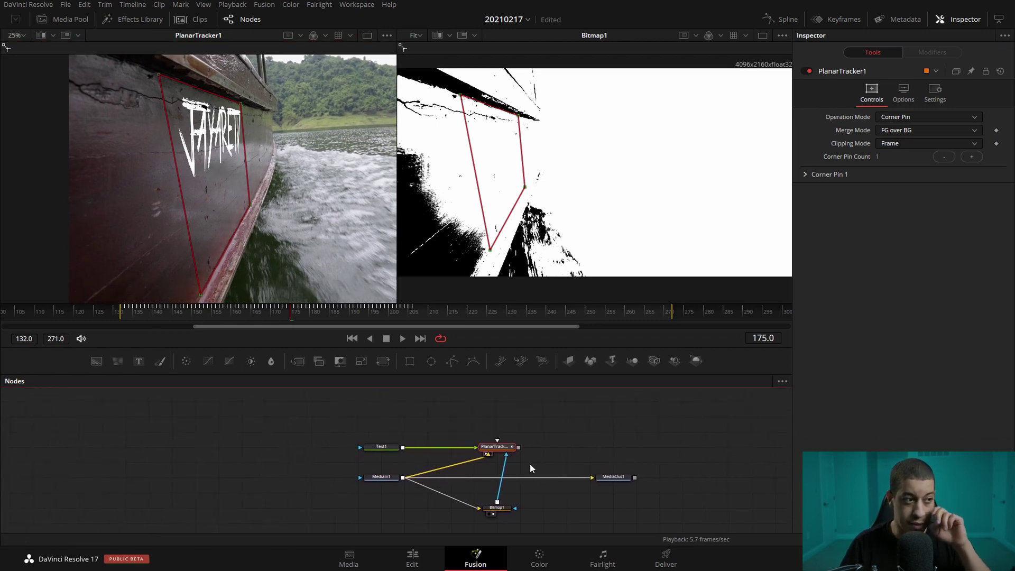
drag(383, 448, 382, 419)
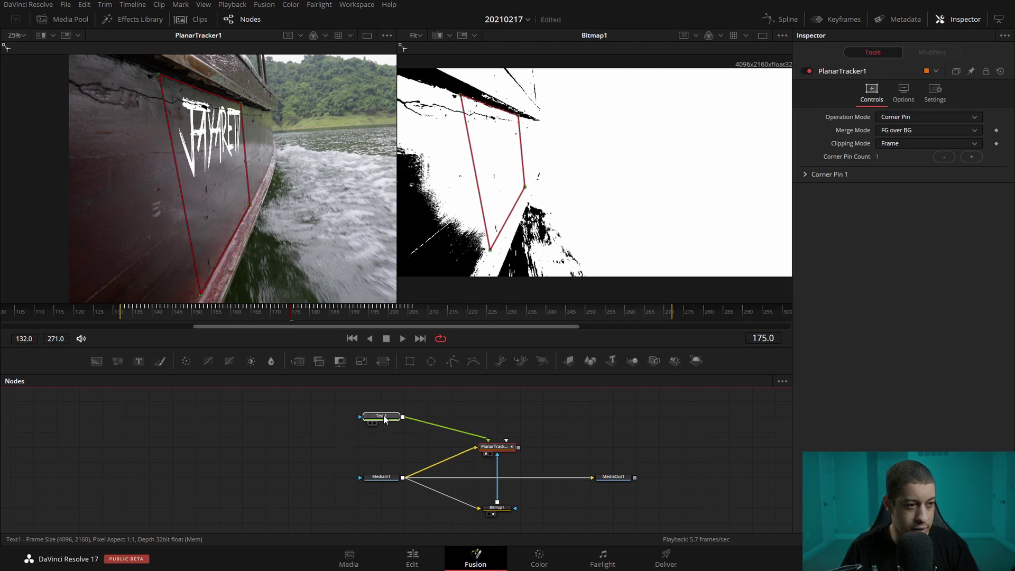
Add a second Text node below Text1 and set its text to #21.
drag(137, 363, 384, 438)
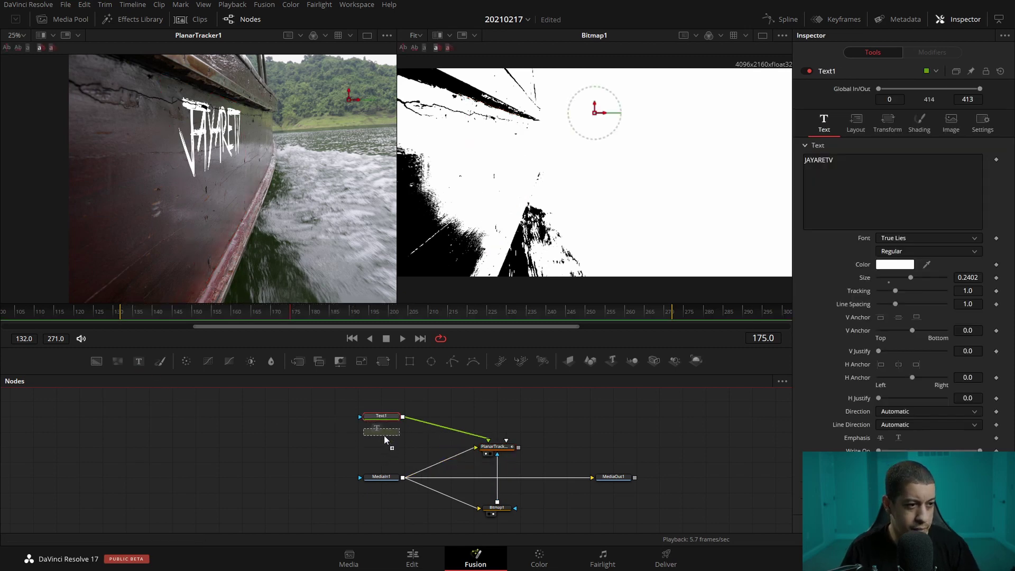
click(862, 179)
text(NU)
key(BackSpace)
key(BackSpace)
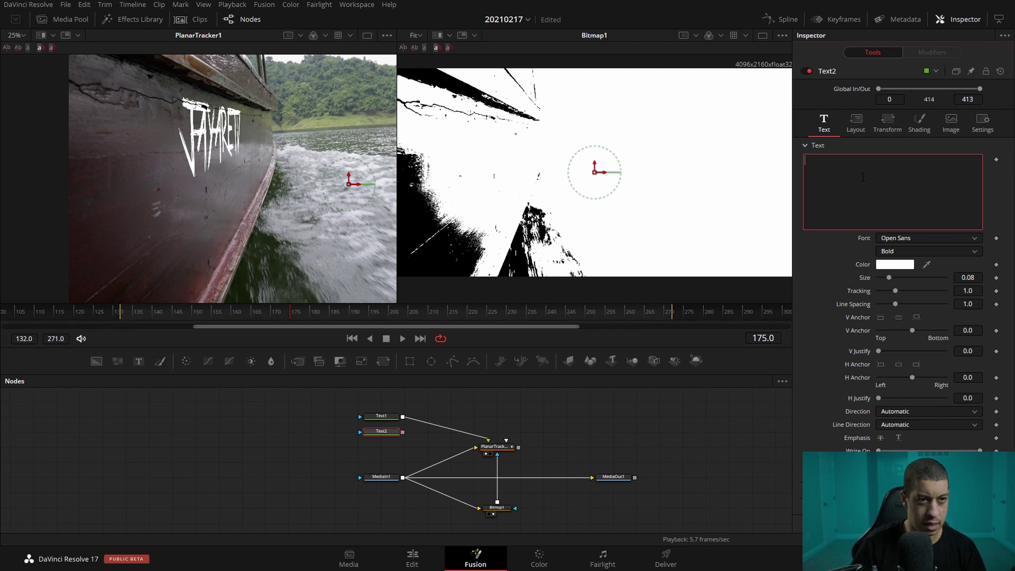
text(#)
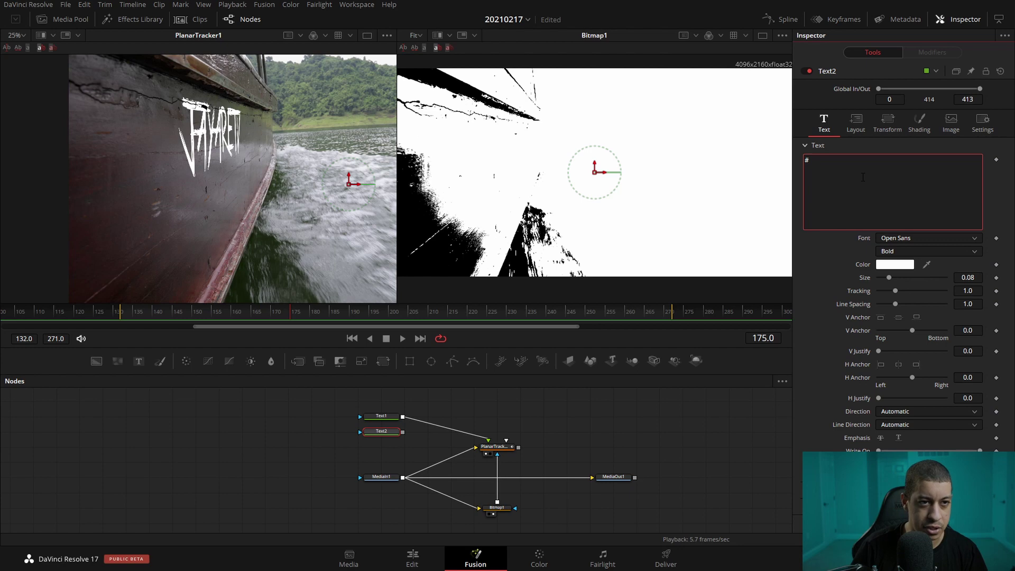
text(21)
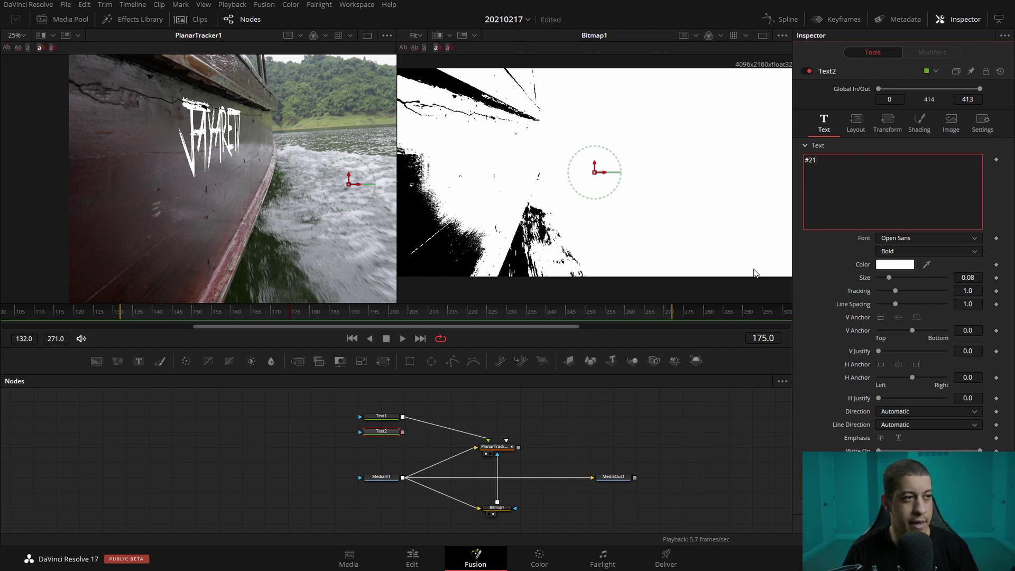
Merge Text1 over Text2, free the planar tracker's corner-pin input, and show the Merge result in the second viewer.
drag(403, 418, 404, 421)
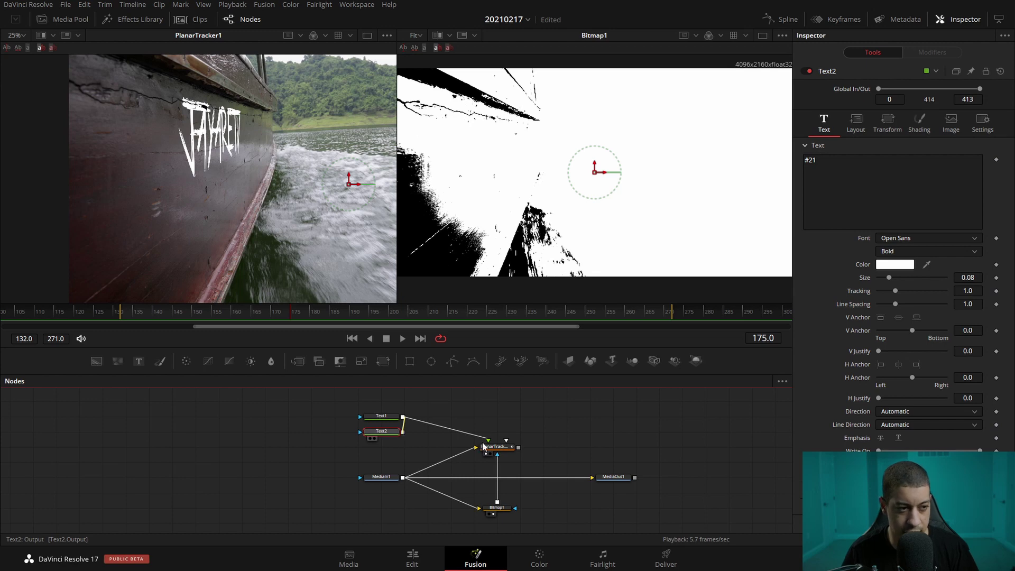
drag(485, 438, 514, 405)
drag(433, 431, 644, 222)
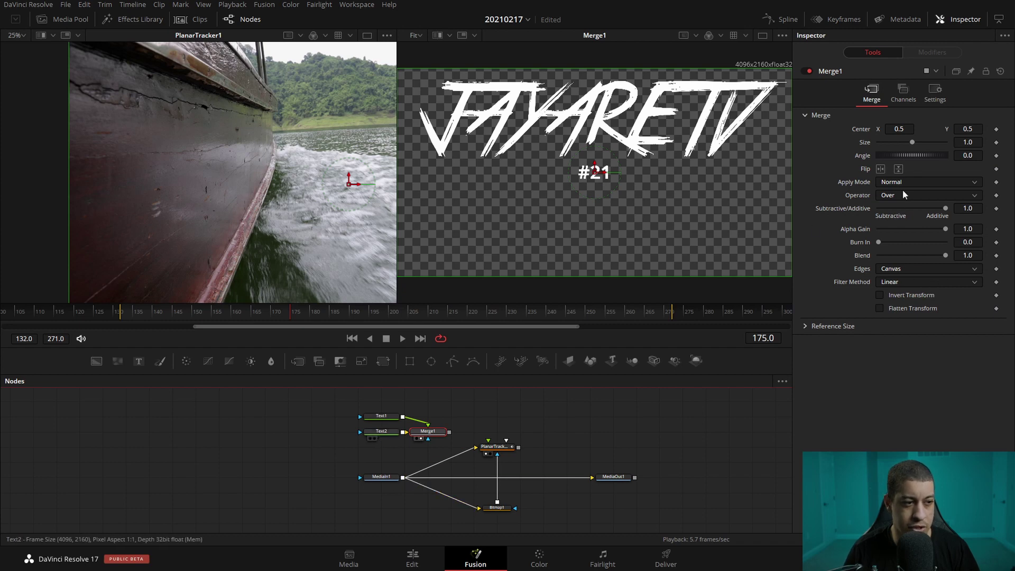
Enlarge the #21 text to size 0.2323 and position it below the JAYARETV lettering.
click(382, 432)
drag(893, 276, 910, 277)
drag(595, 185, 594, 231)
drag(656, 247, 673, 206)
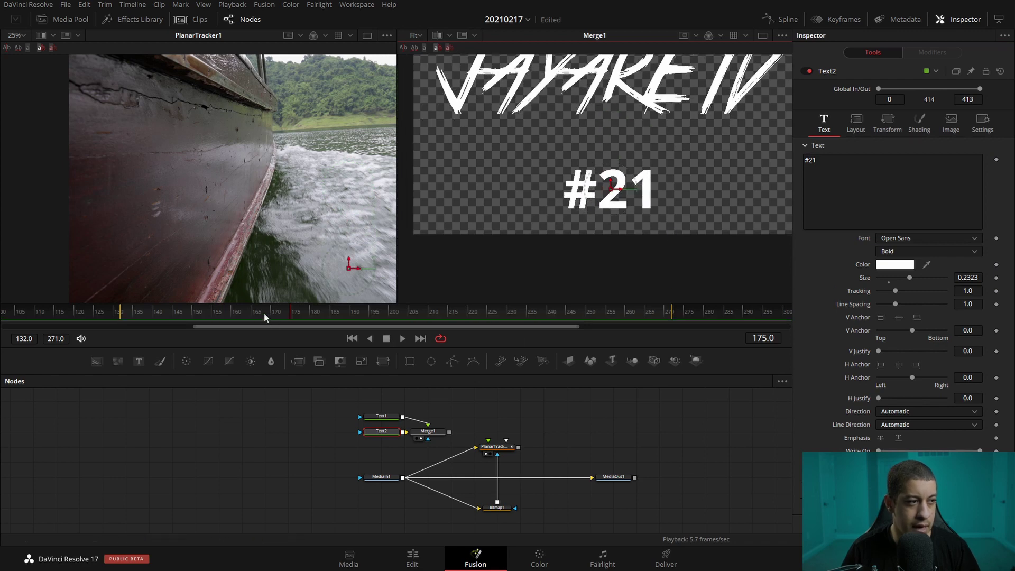
At frame 133, move the #21 text below the canvas to about centre Y -0.18 and keyframe its Layout Center.
click(130, 319)
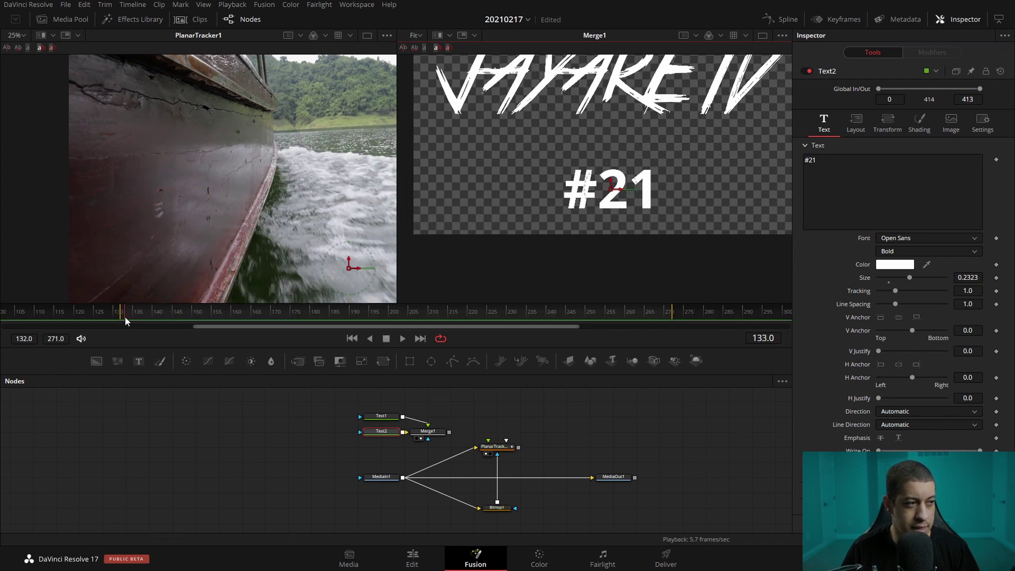
drag(613, 188, 613, 273)
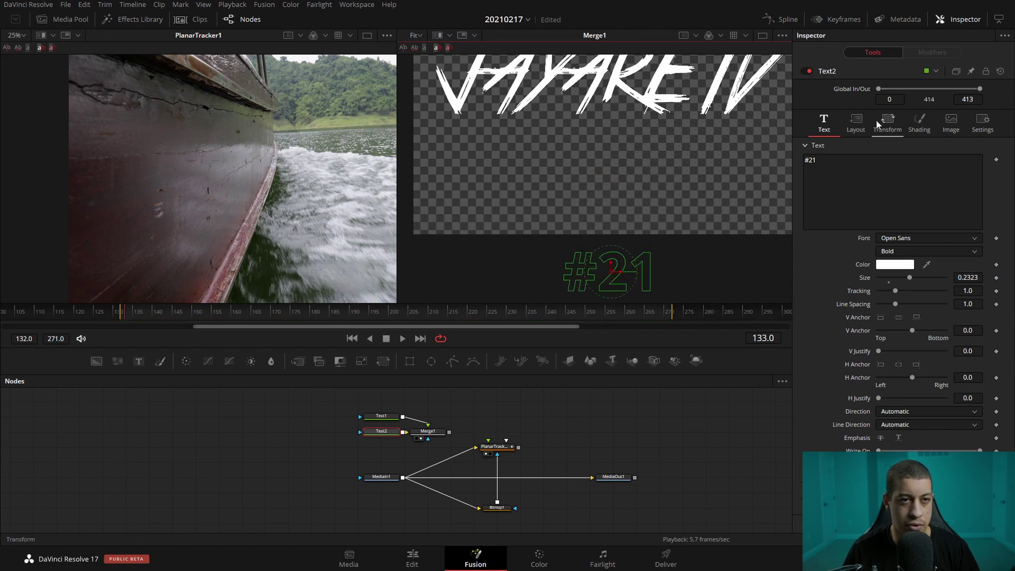
click(855, 123)
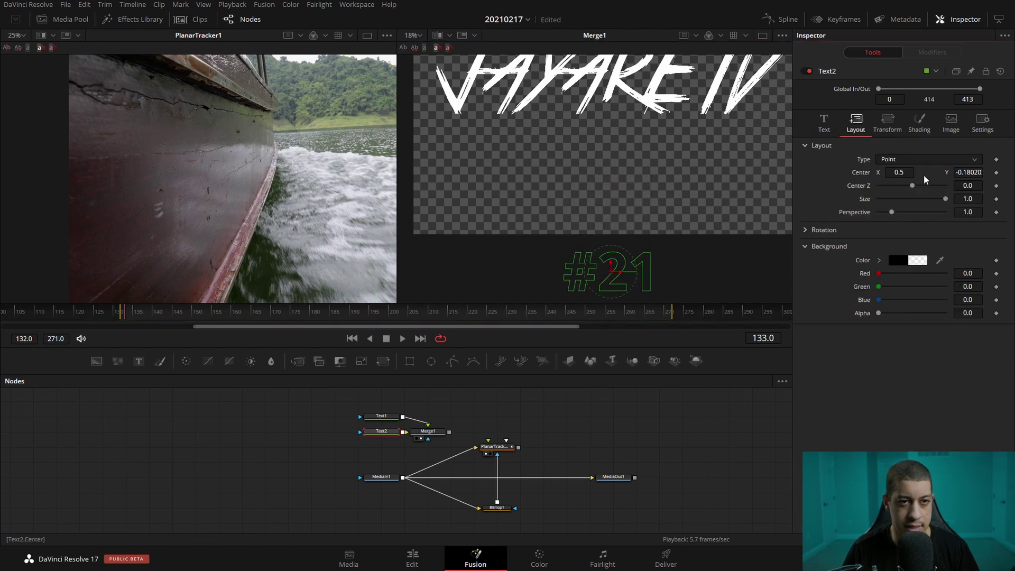
click(995, 173)
At frame 144, raise the #21 text to centre Y 0.159898, and play the animation from frame 132.
drag(135, 319, 159, 317)
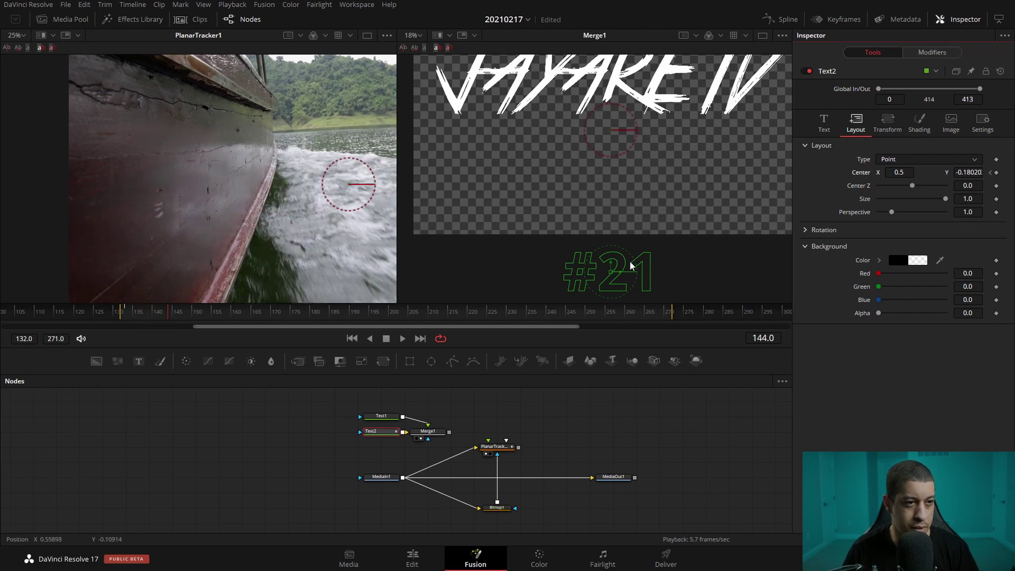
drag(611, 270, 612, 200)
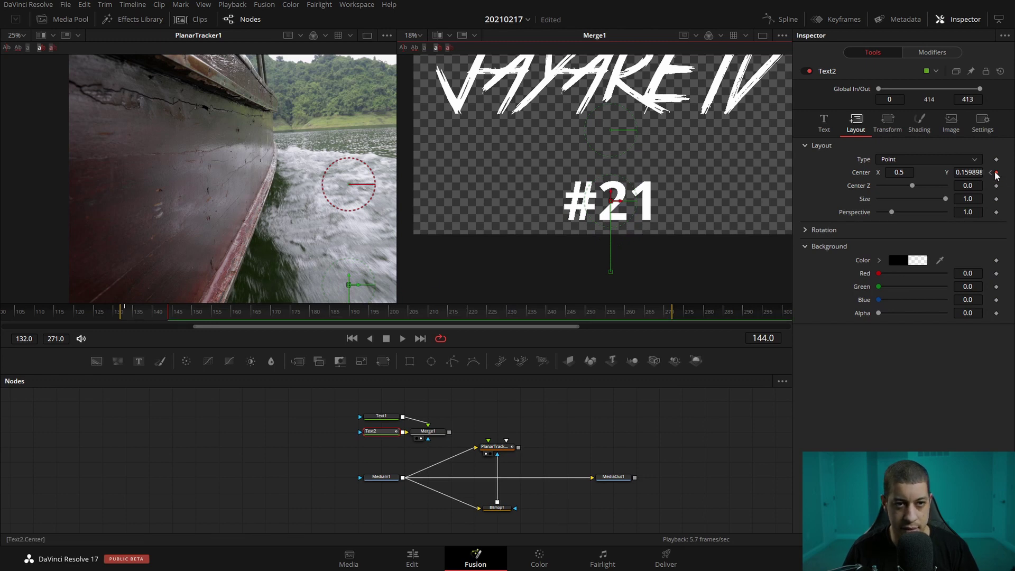
drag(145, 317, 122, 318)
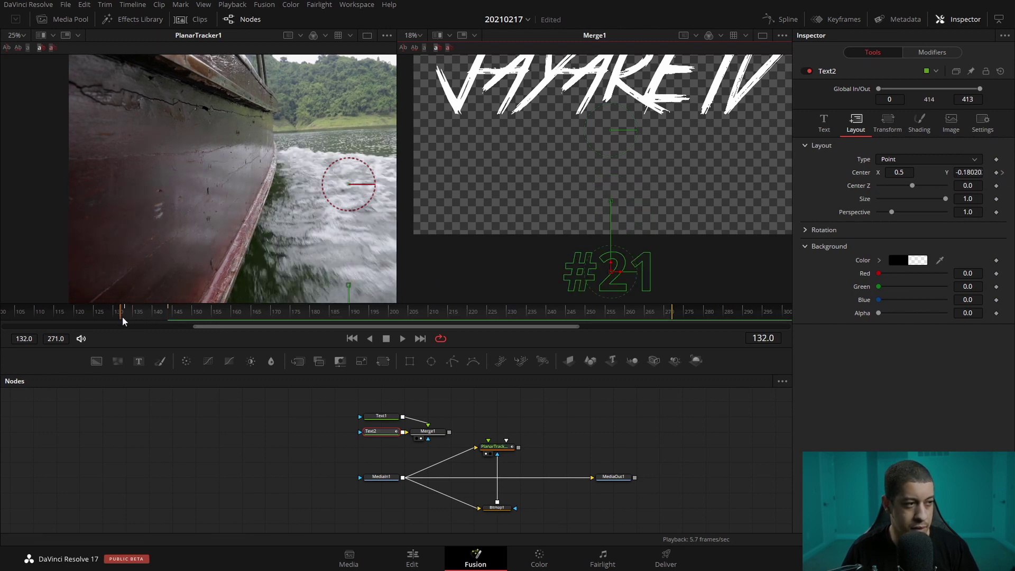
click(402, 338)
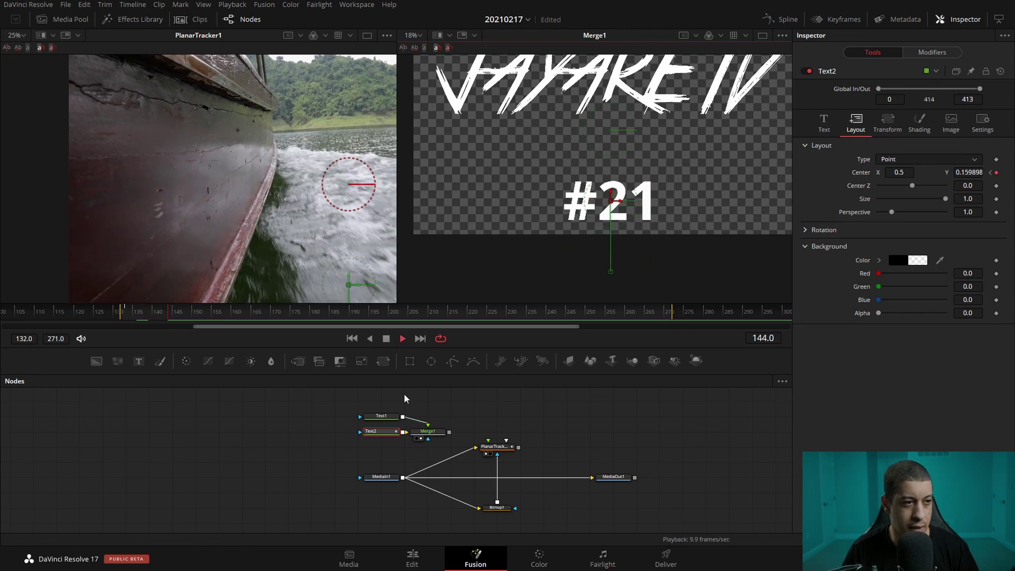
click(386, 339)
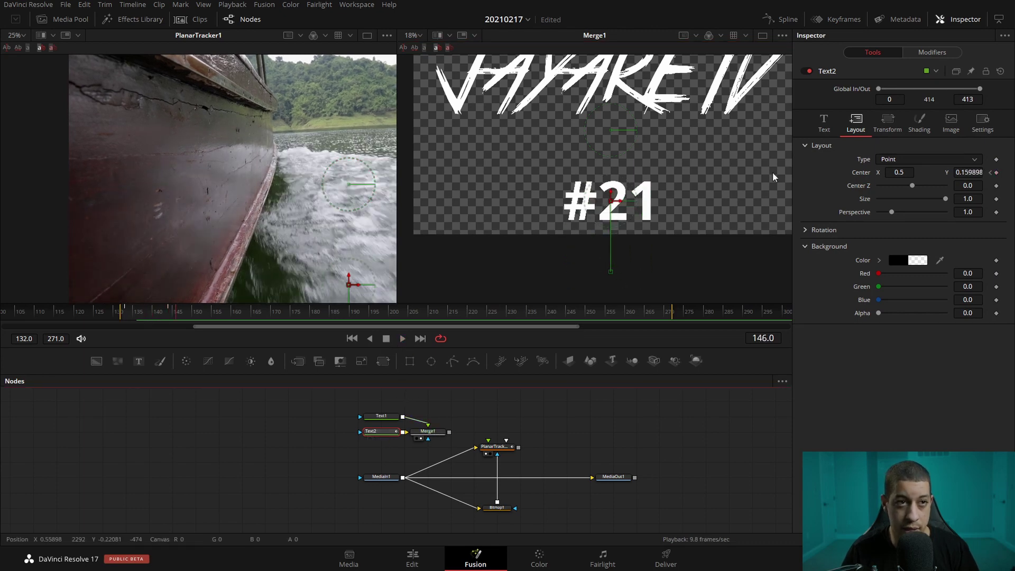
Show Text2's Displacement curve in the spline editor, flatten its keyframes and set Ease In to 76.8.
click(780, 19)
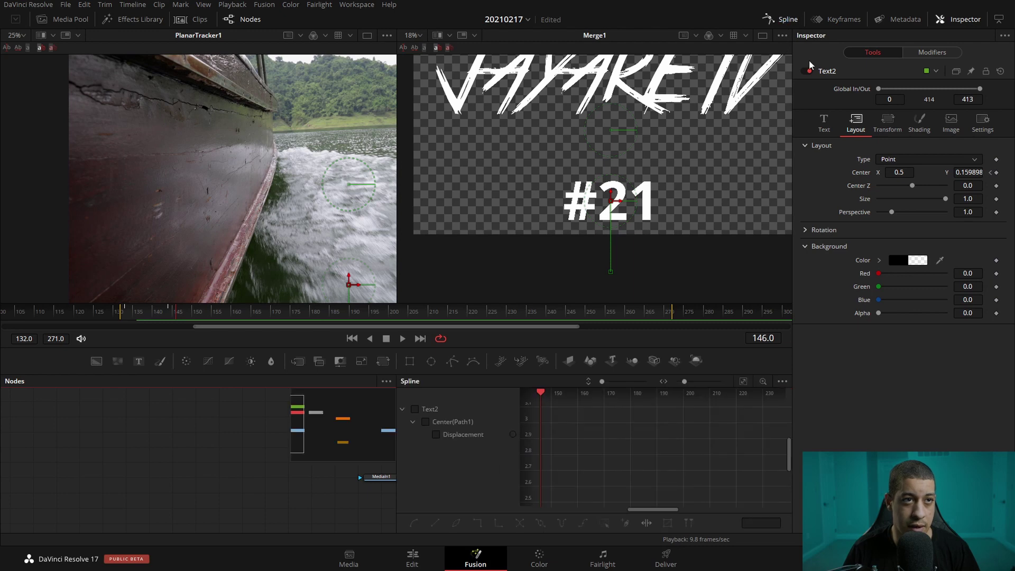
click(460, 436)
click(742, 381)
drag(764, 408, 761, 406)
key(f)
key(t)
drag(675, 395, 686, 394)
Play back the eased #21 text animation to check its motion, and close the spline editor.
drag(173, 316, 136, 319)
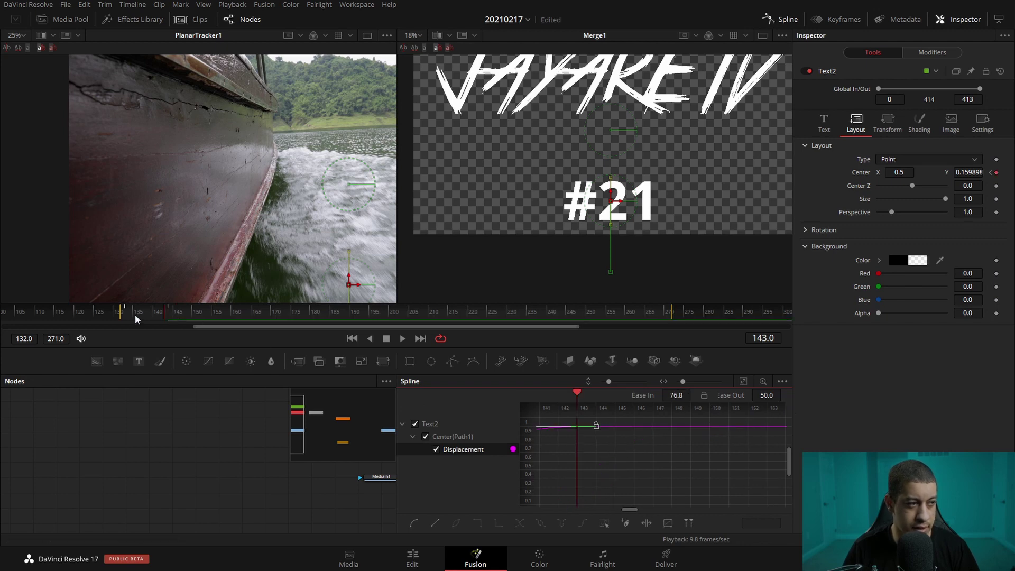
key(space)
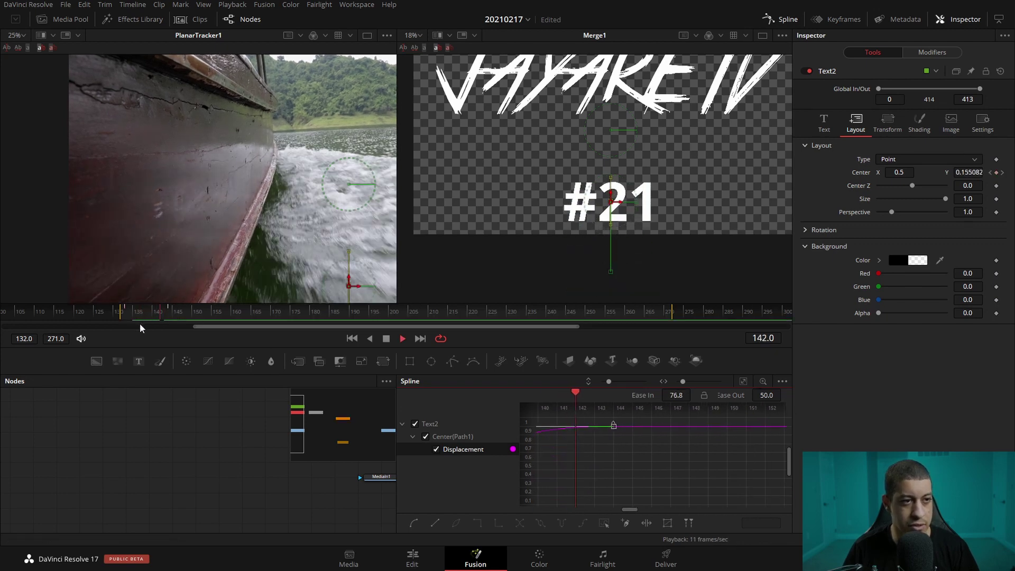
key(space)
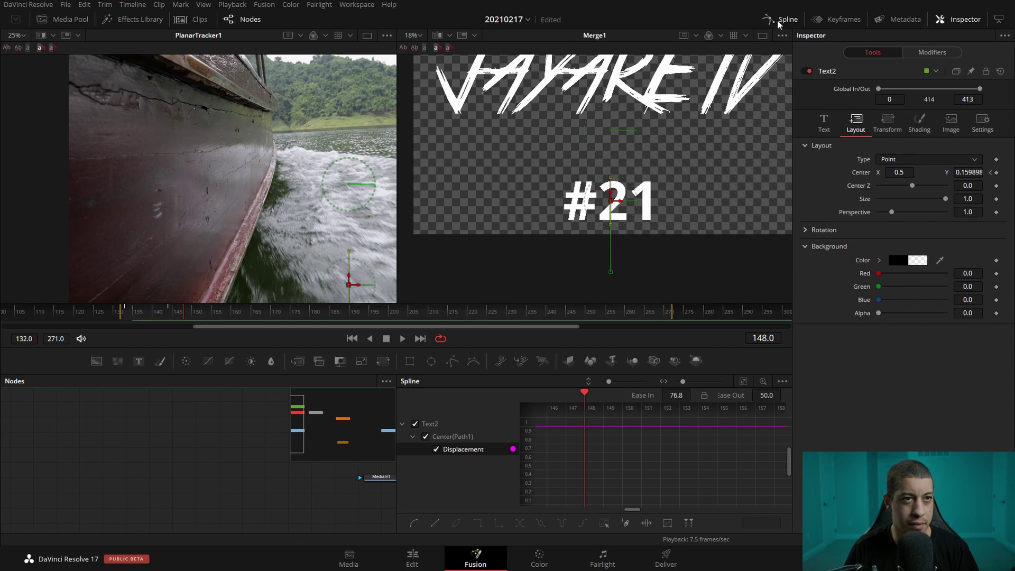
click(780, 20)
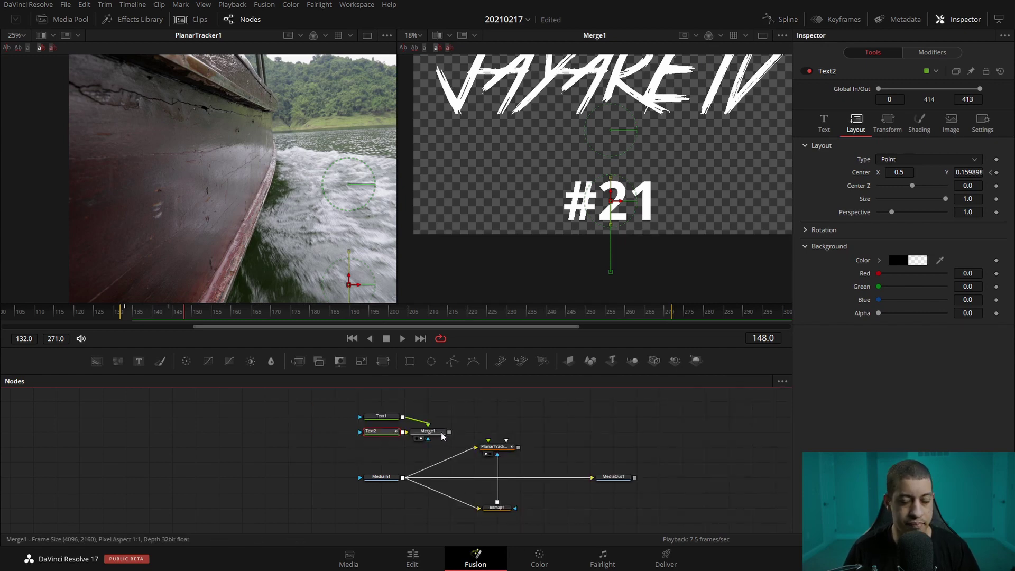
Feed Merge1 into PlanarTracker1 and play the composite from frame 132 to check the #21 text on the hull.
drag(449, 431, 566, 270)
drag(168, 318, 121, 320)
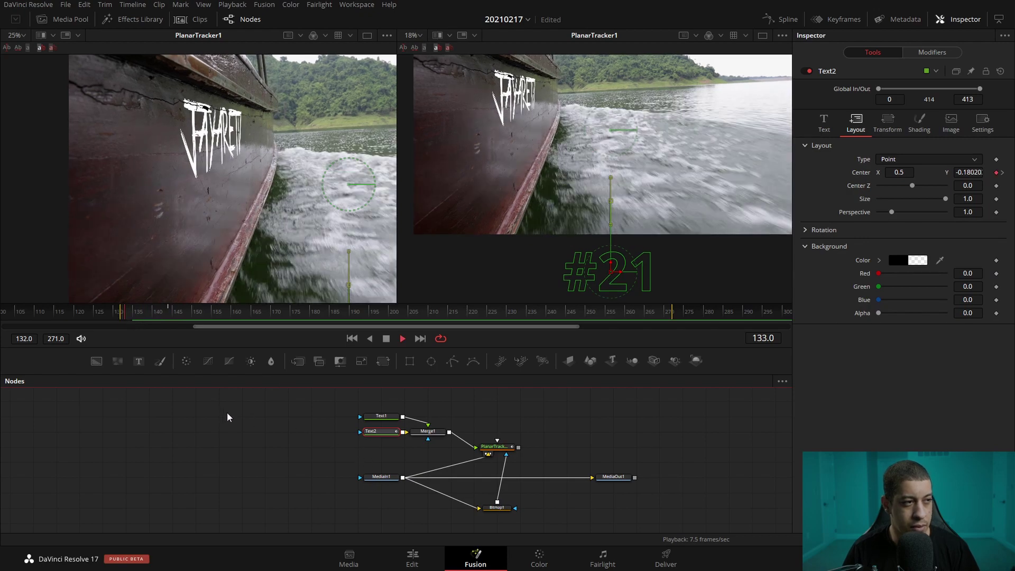
key(space)
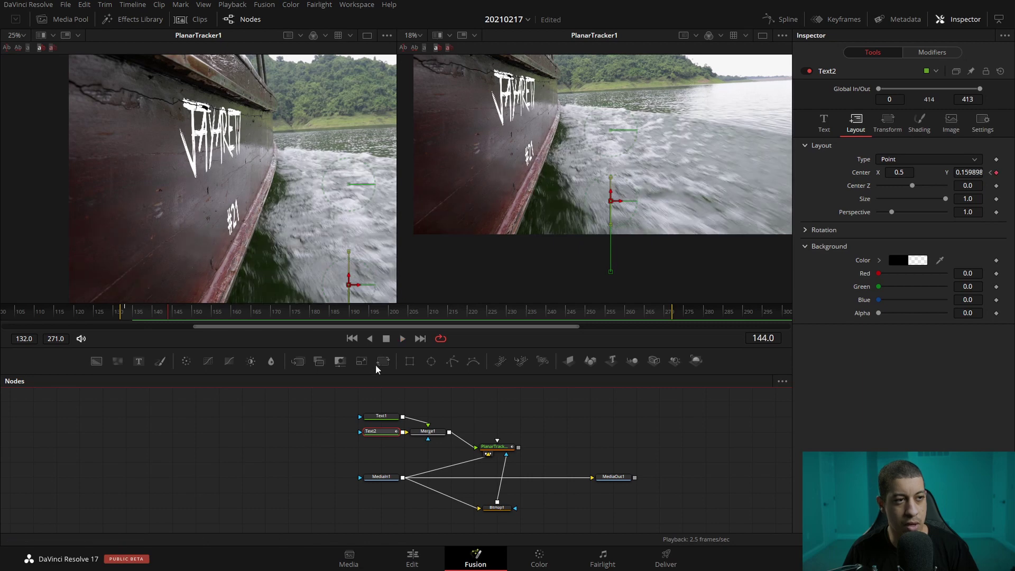
key(space)
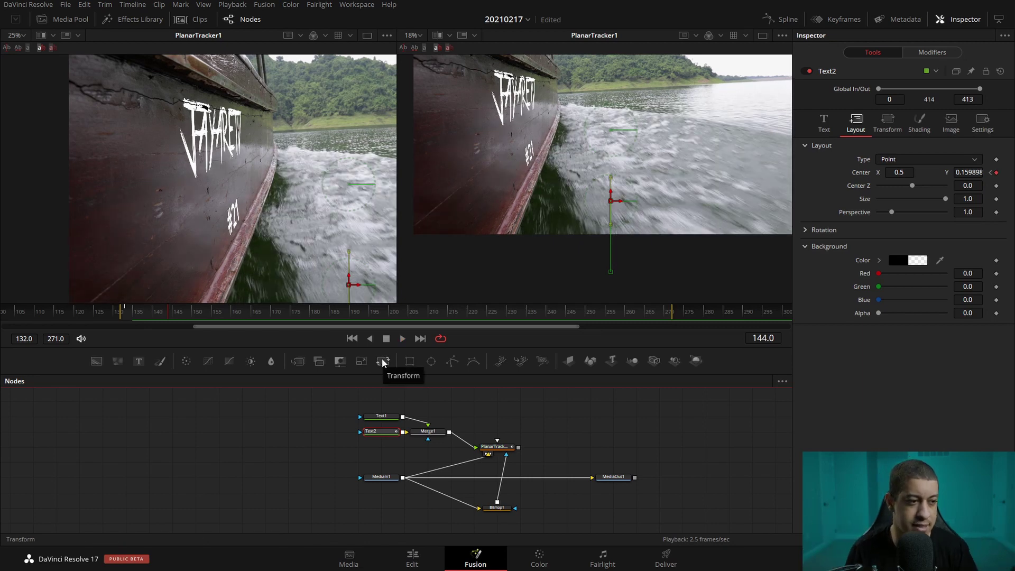
View Merge1 alongside the tracker and, at frame 136, mask Text2 with a Rectangle of width 1.0 and height 1.0.
drag(392, 431, 644, 216)
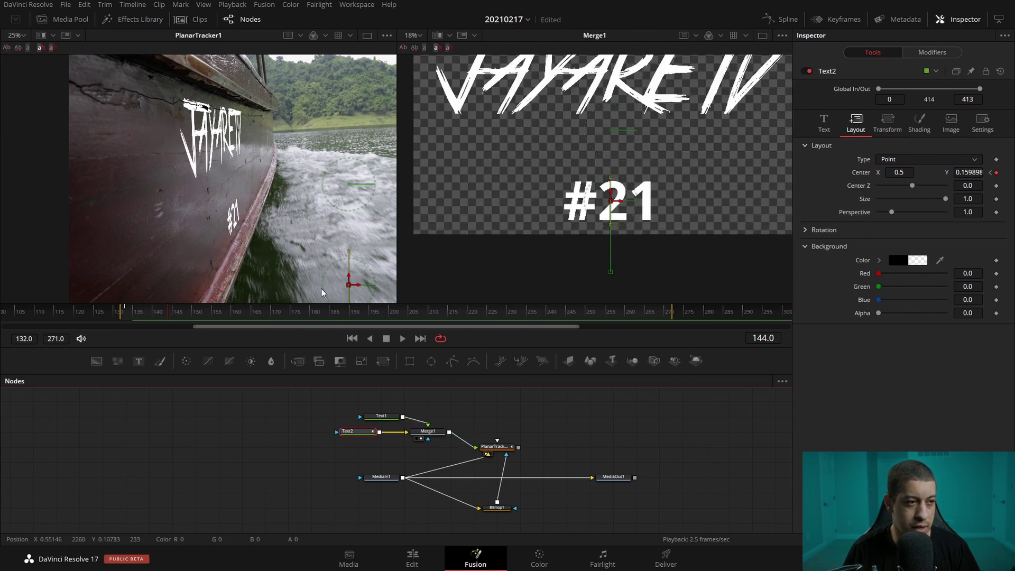
drag(167, 315, 136, 319)
scroll(239, 240, up, 10)
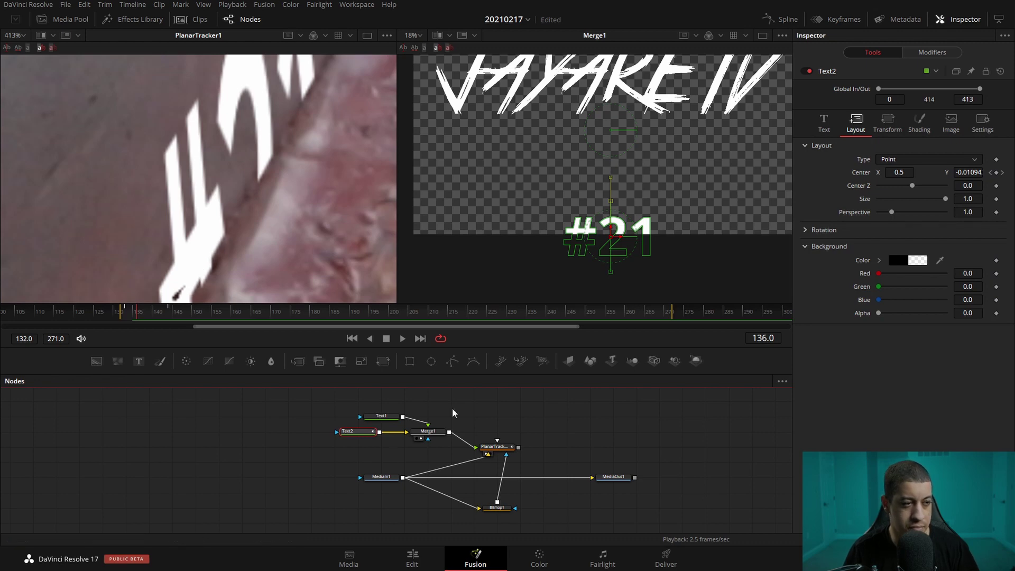
drag(409, 361, 294, 442)
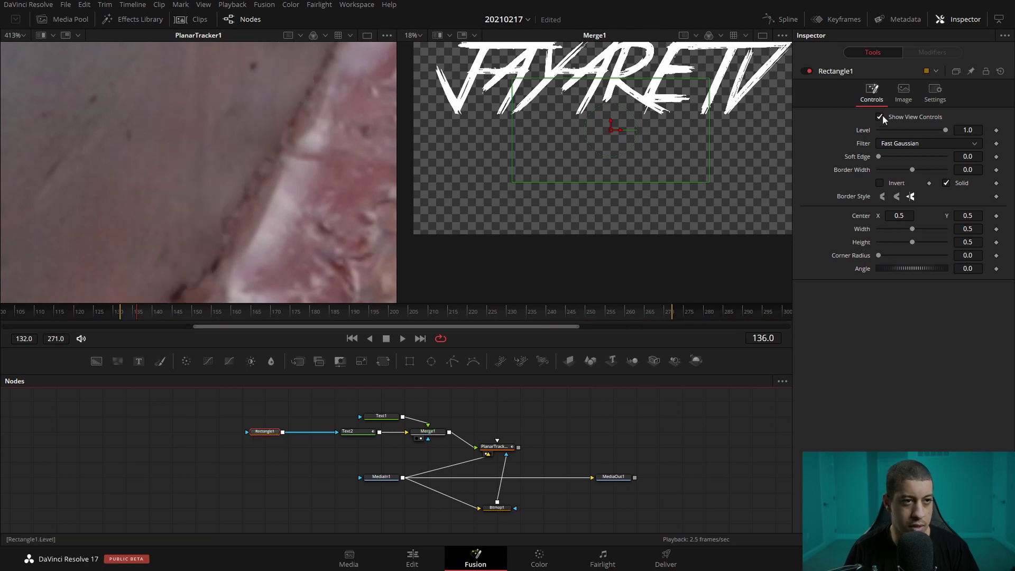
drag(911, 229, 987, 243)
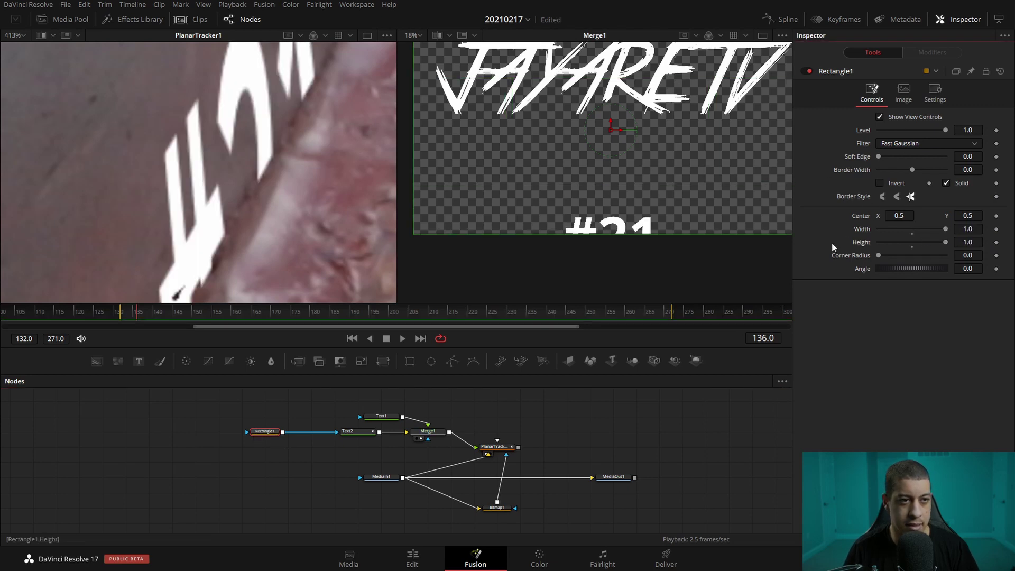
Set the rectangle mask's Soft Edge to 0.0157 and Height to 0.964467, and check the fitted tracker result back at frame 132.
drag(887, 157, 905, 160)
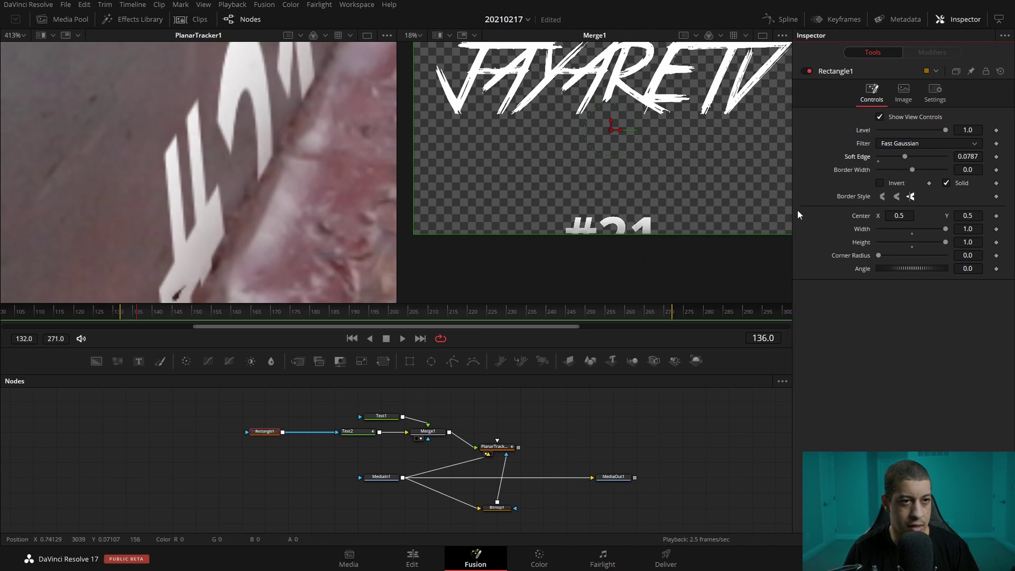
drag(904, 157, 883, 157)
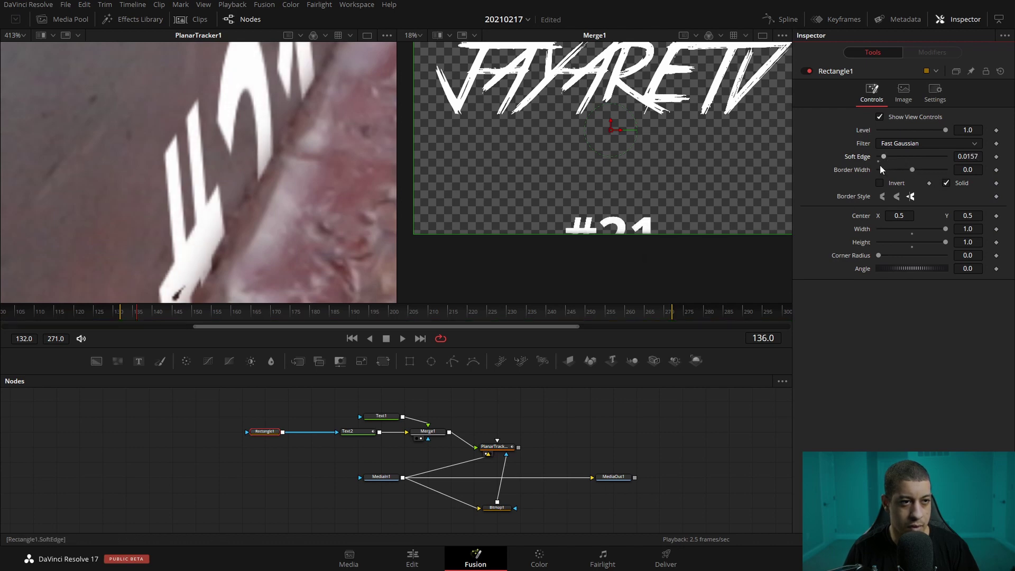
drag(624, 235, 623, 231)
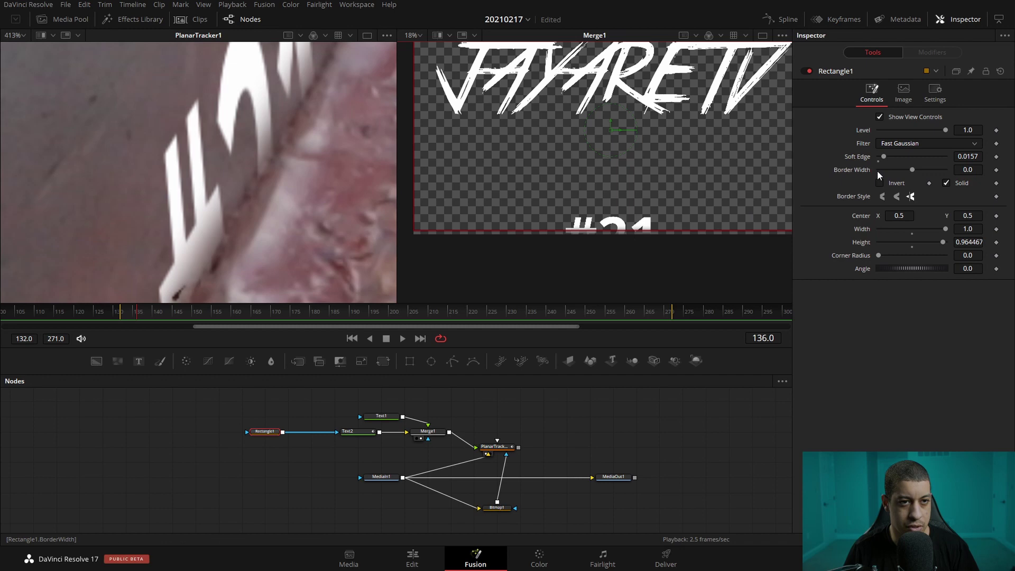
scroll(284, 189, down, 5)
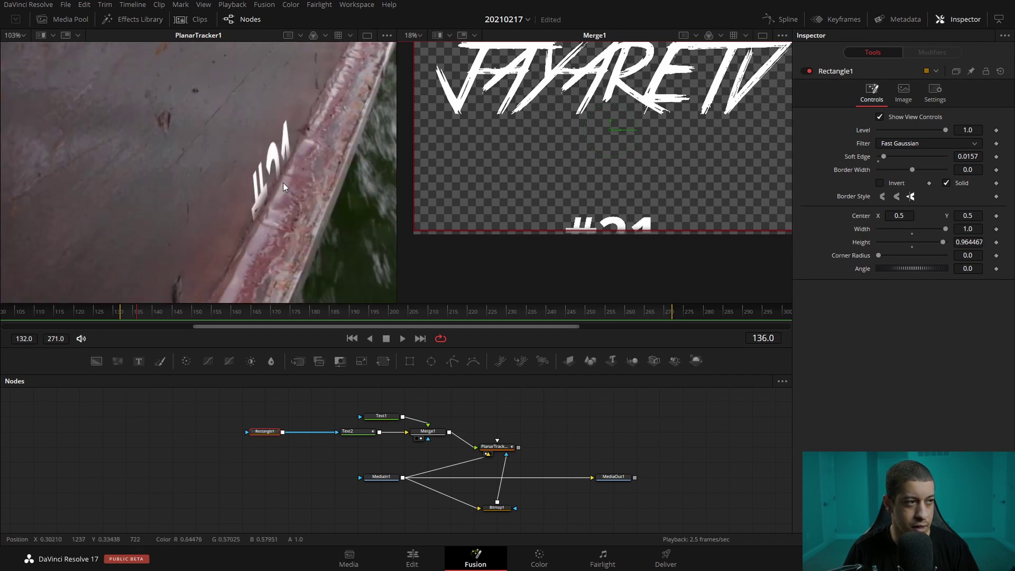
scroll(283, 189, down, 4)
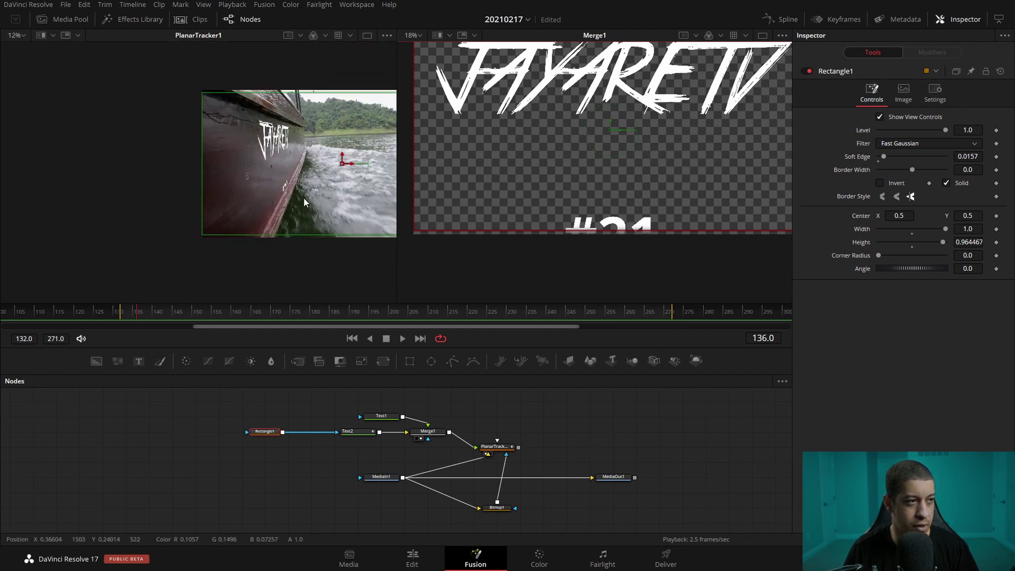
click(19, 36)
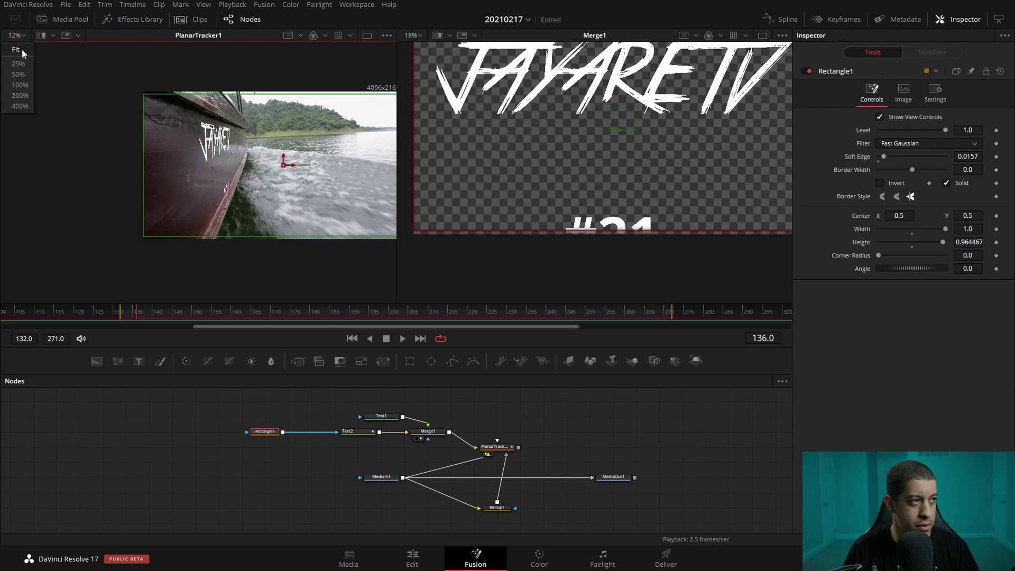
click(22, 51)
click(127, 314)
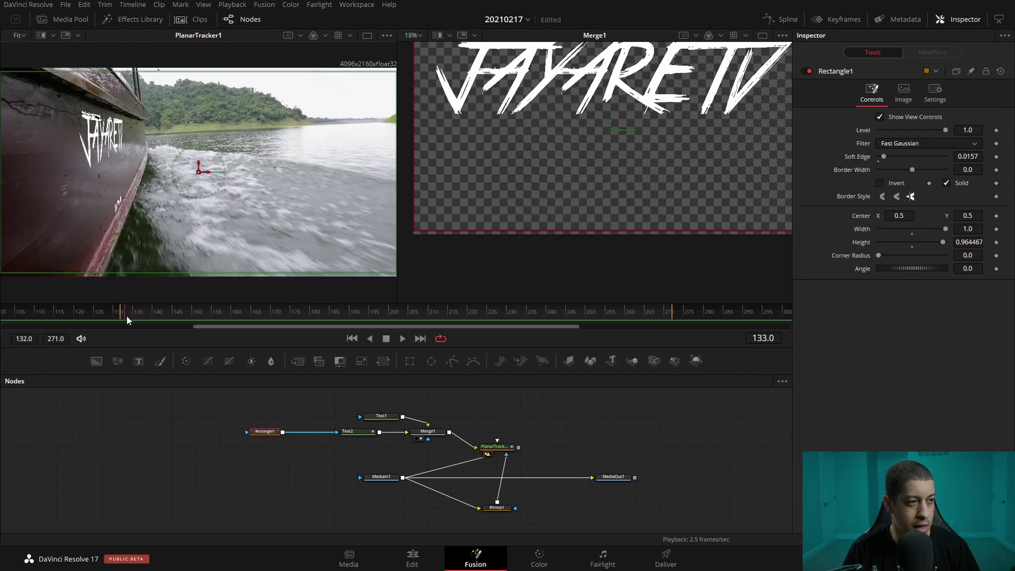
drag(128, 314, 121, 315)
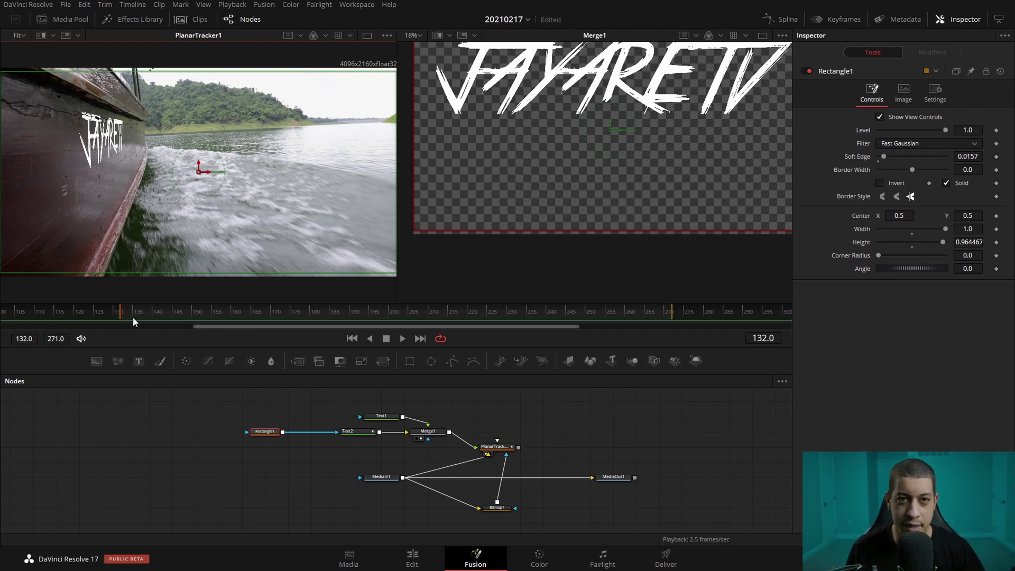
Tidy the Text1 and Rectangle1 nodes around Text2, and play the masked #21 animation from frame 132.
drag(380, 417, 362, 405)
drag(273, 432, 297, 429)
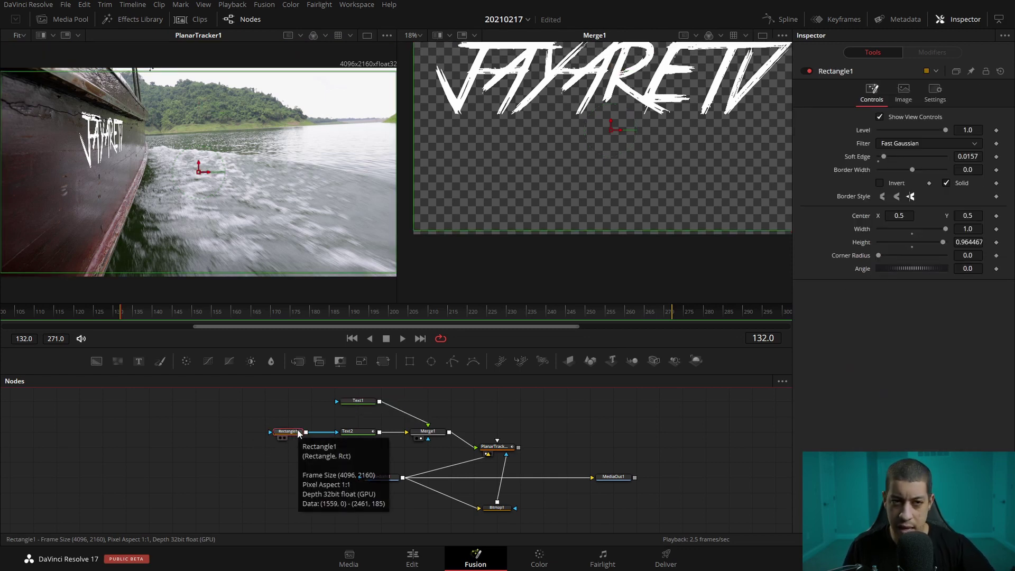
mouse_move(437, 451)
mouse_down()
mouse_move(322, 404)
mouse_move(281, 399)
mouse_up()
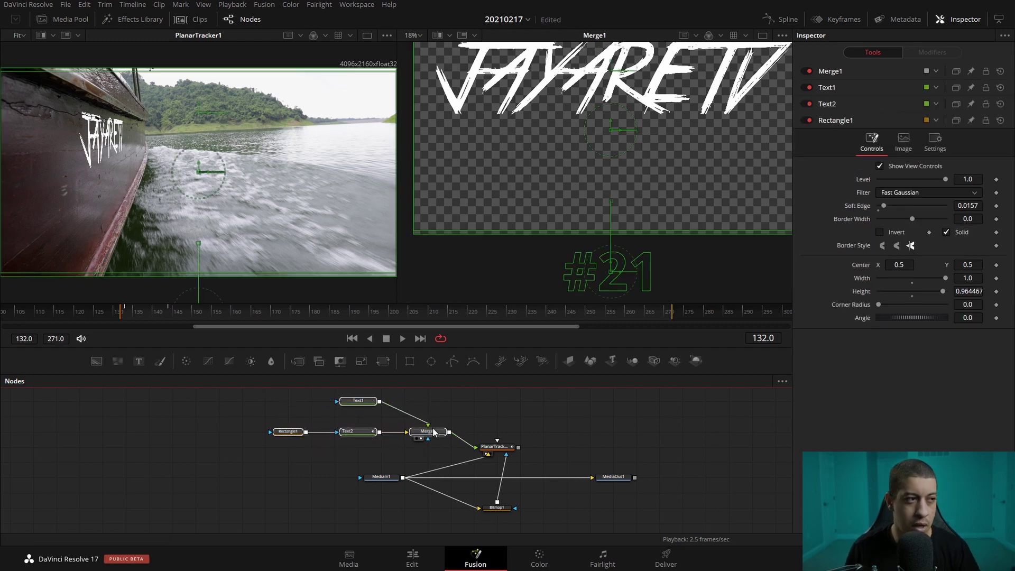
click(403, 339)
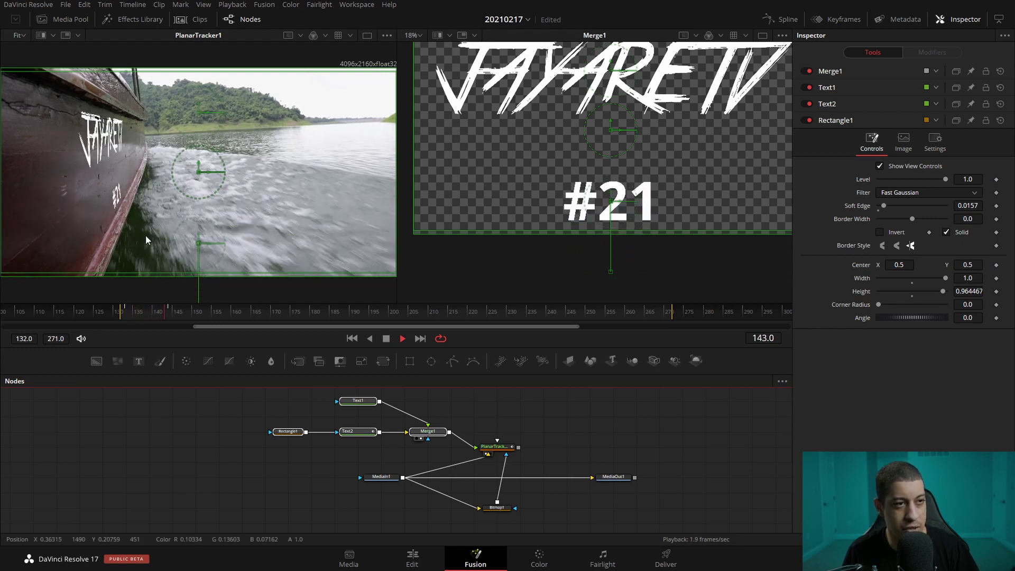
key(space)
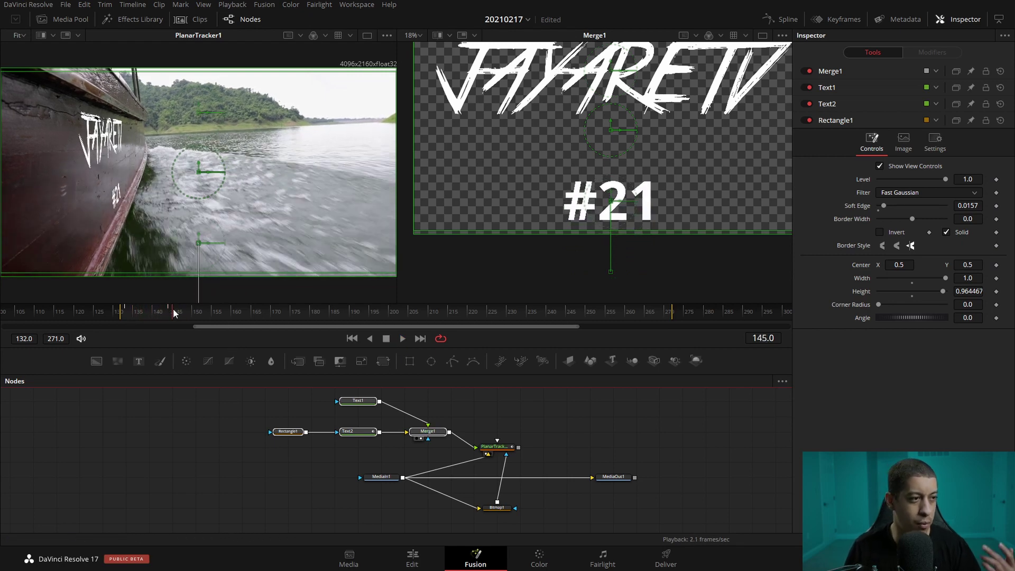
At frame 144, raise the #21 text to centre Y 0.380710, and play back the animation.
click(168, 310)
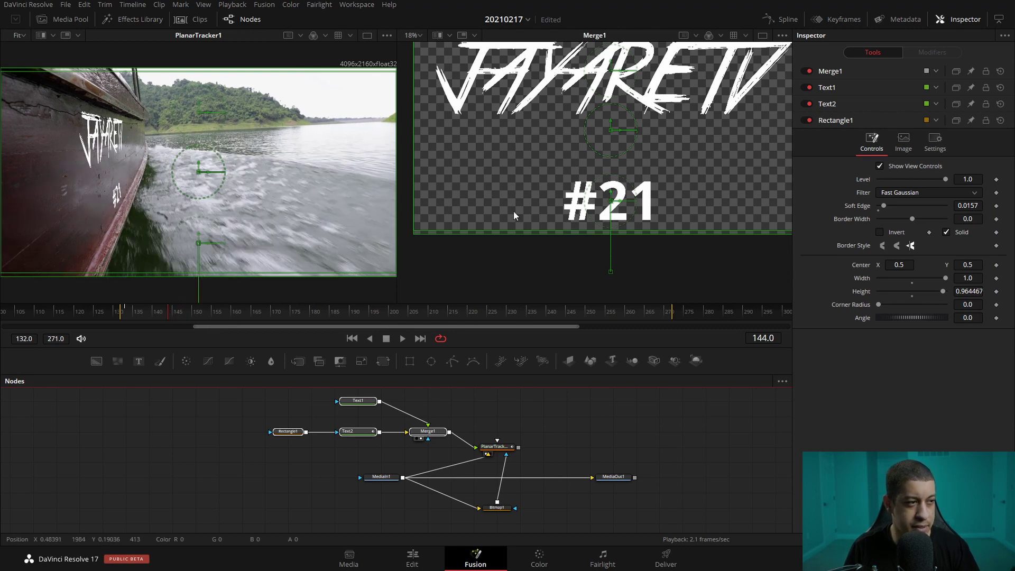
click(357, 431)
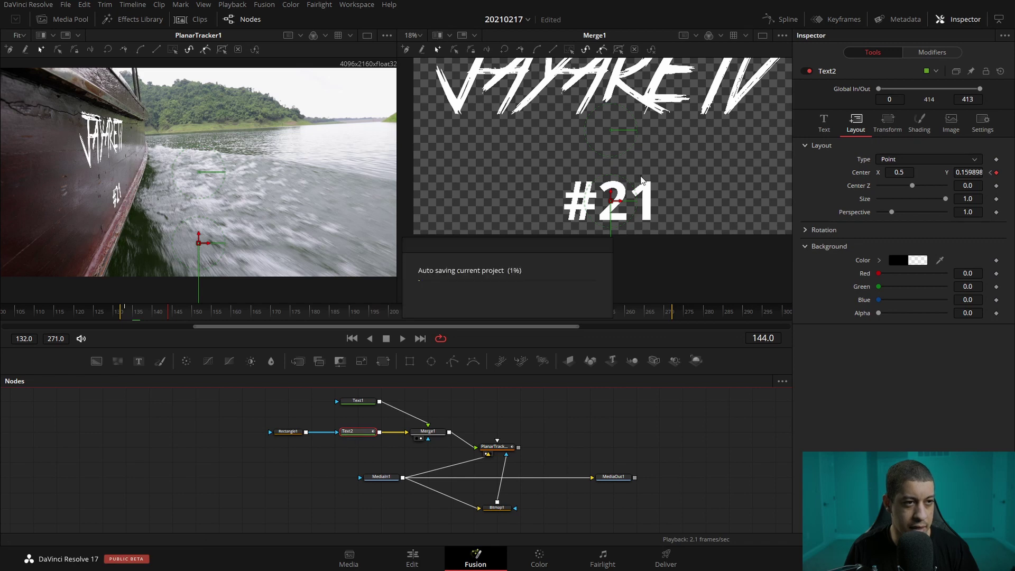
drag(612, 197, 616, 151)
click(124, 314)
key(space)
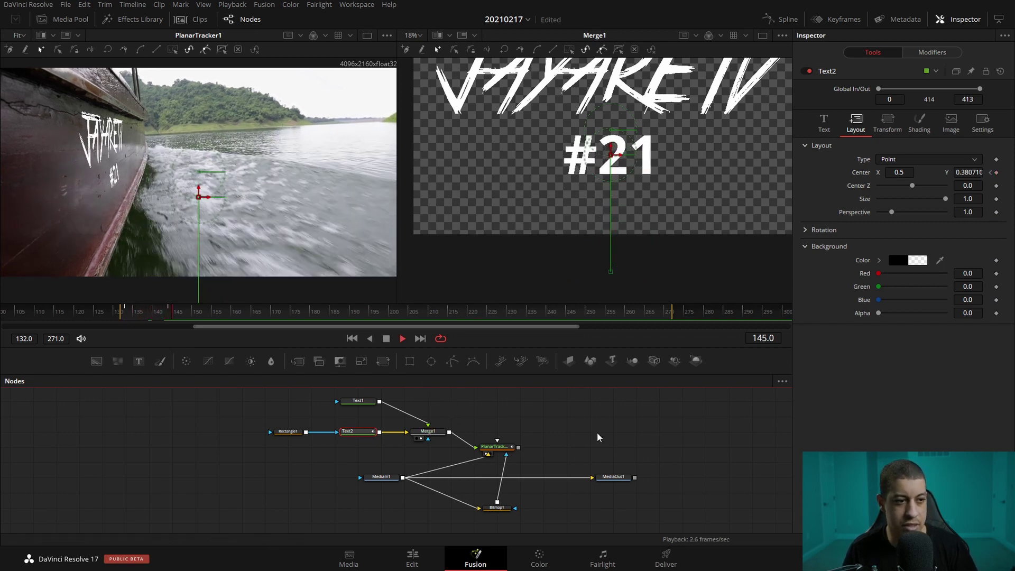
key(space)
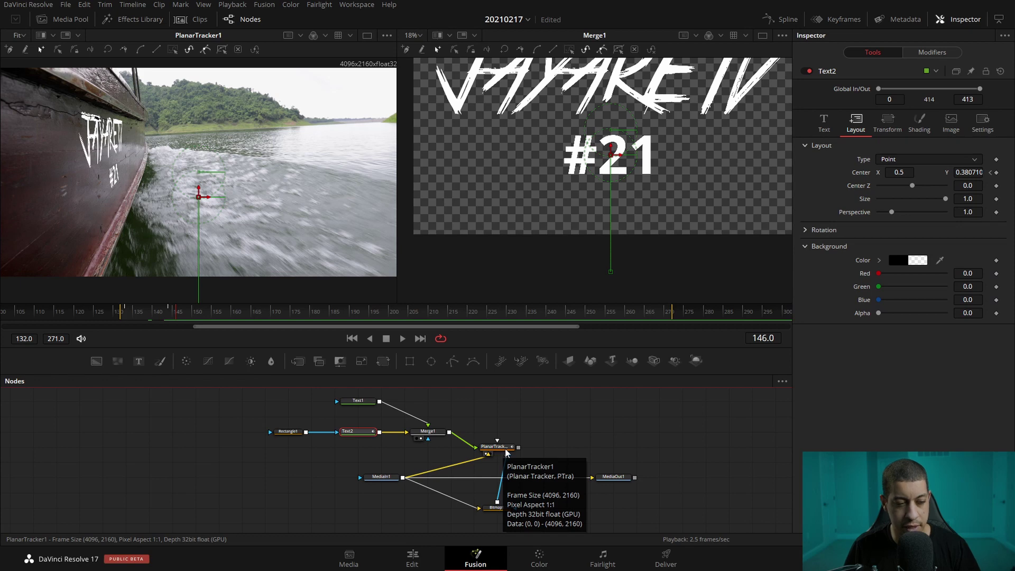
Connect PlanarTracker1 to MediaOut1, and return to the Edit page with the playhead at the second clip's start, 01:00:04;12.
drag(519, 451, 632, 450)
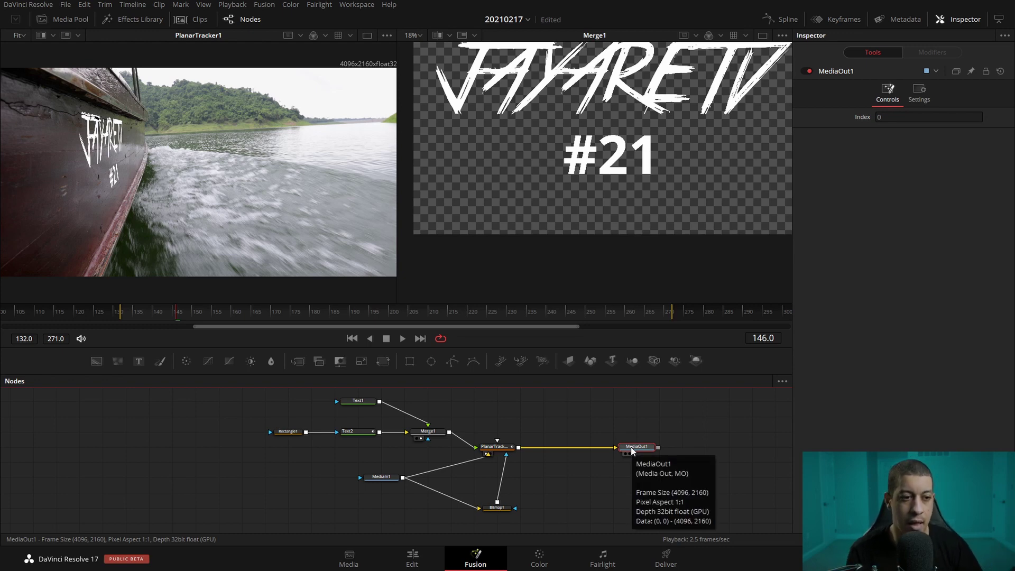
click(422, 555)
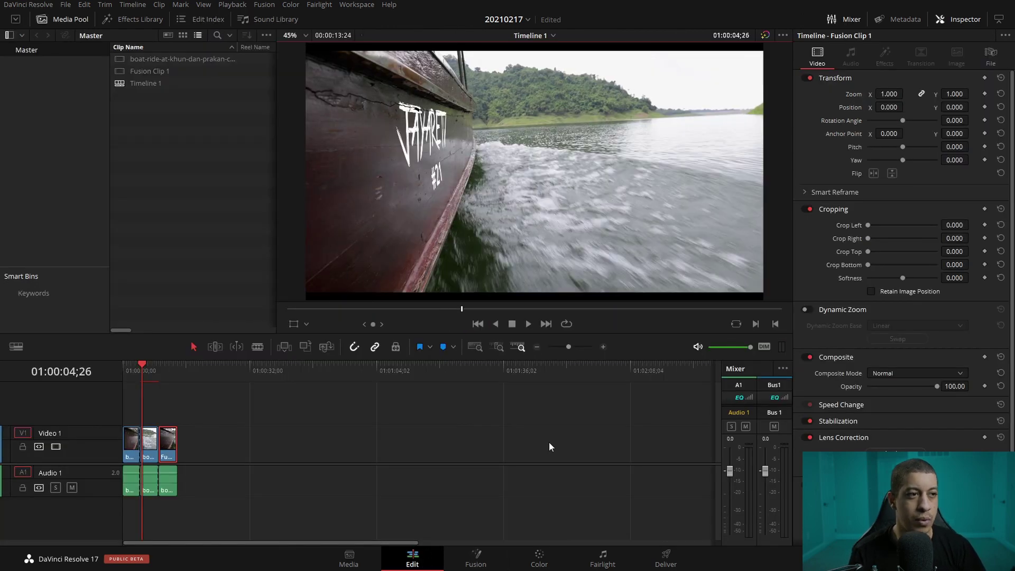
click(603, 347)
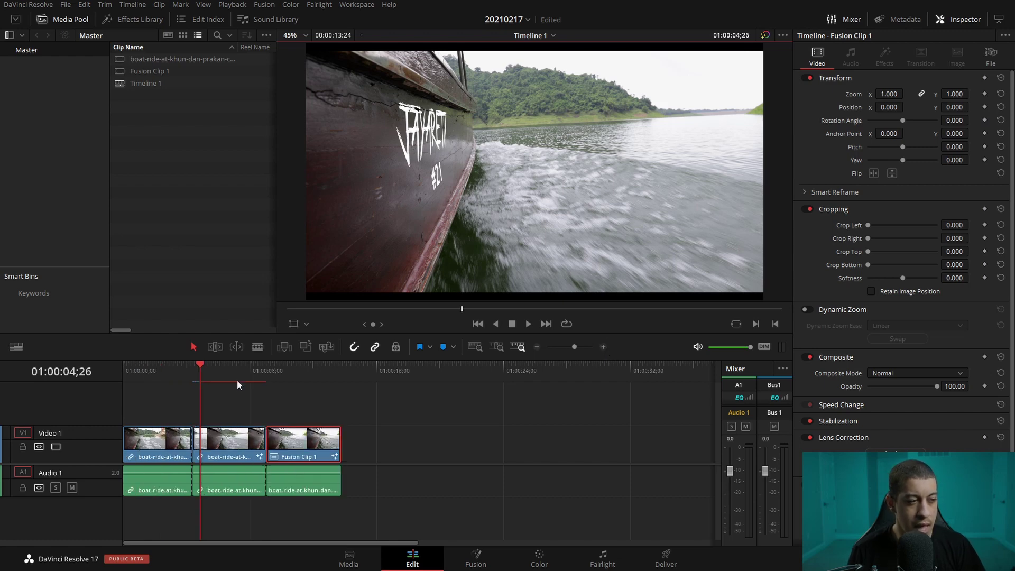
drag(195, 364, 190, 368)
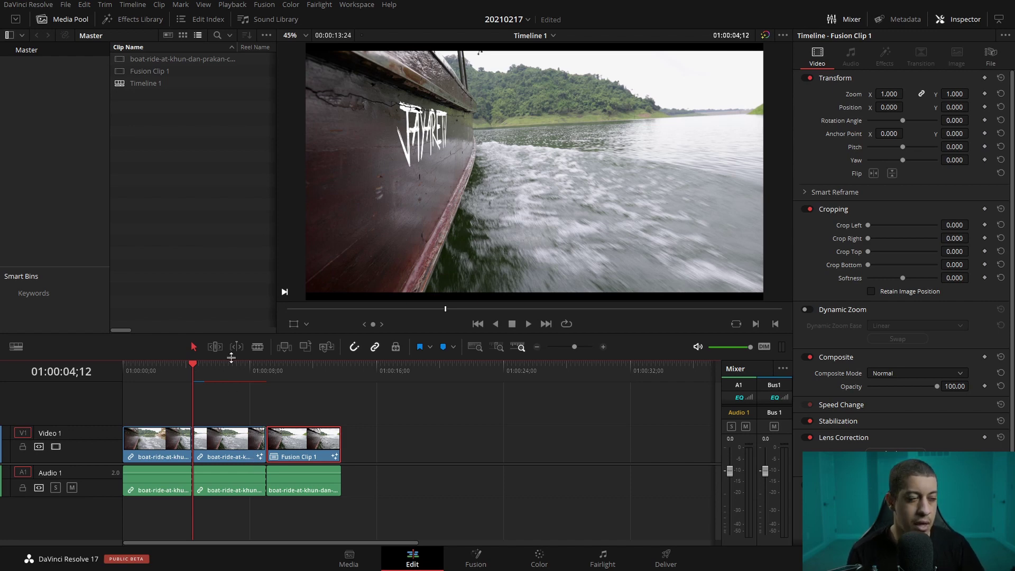
Check which Render Cache mode is selected for playback, leaving it on User.
click(245, 10)
mouse_move(315, 56)
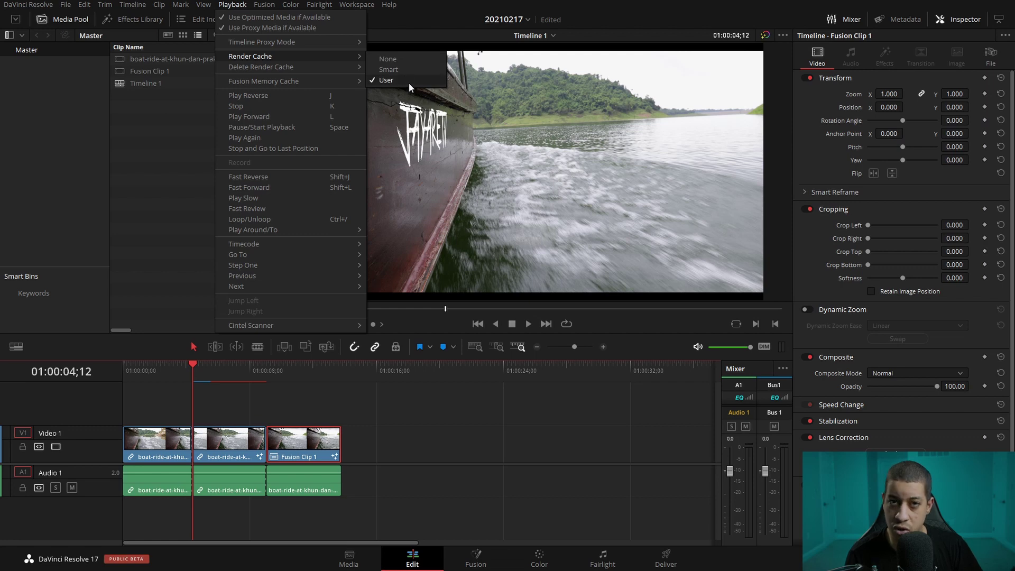
click(413, 465)
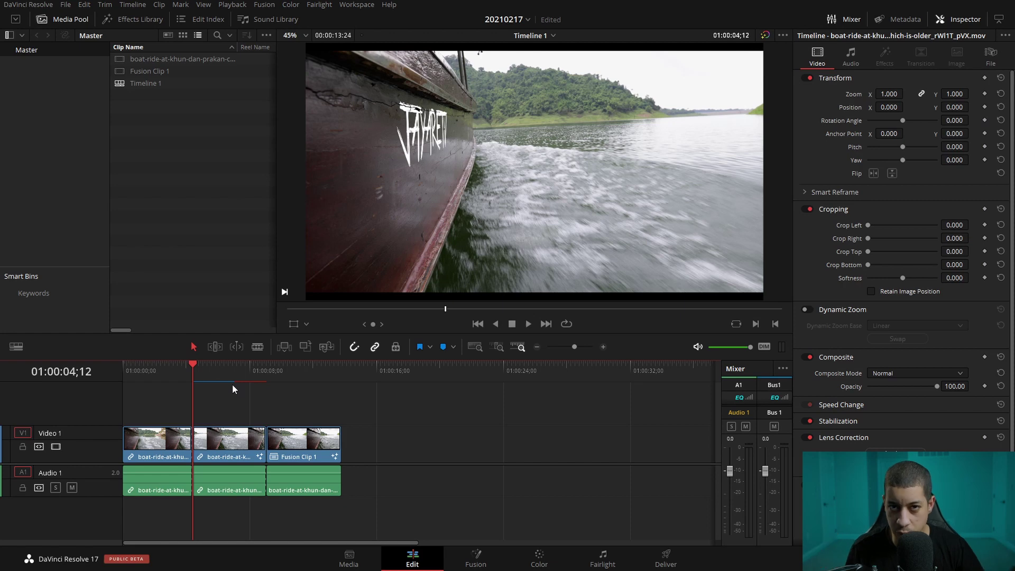
Play the second clip repeatedly from its start to review the tracked JAYARETV and rising #21 text, and stop at 01:00:06;02.
click(173, 373)
key(space)
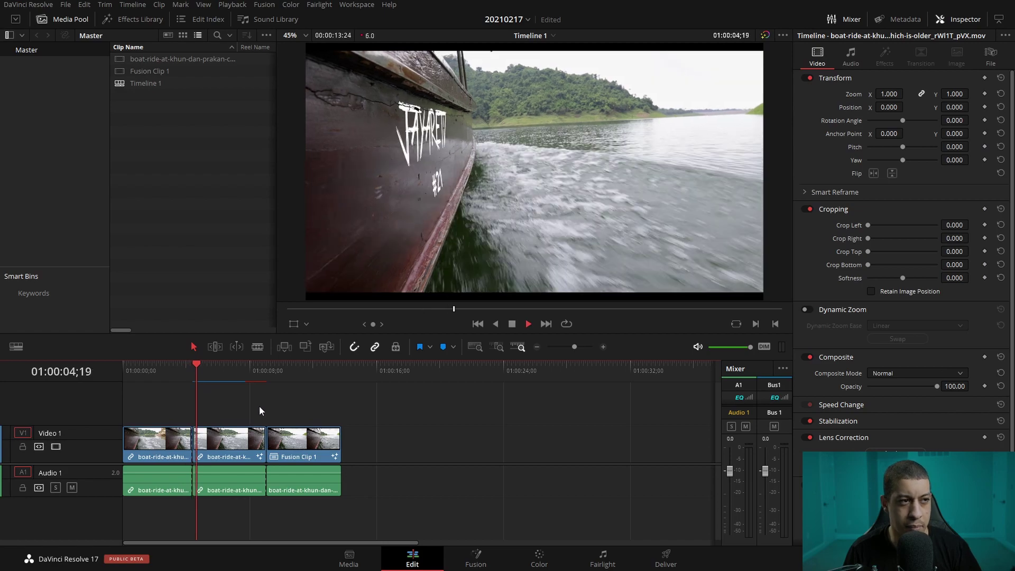
click(194, 371)
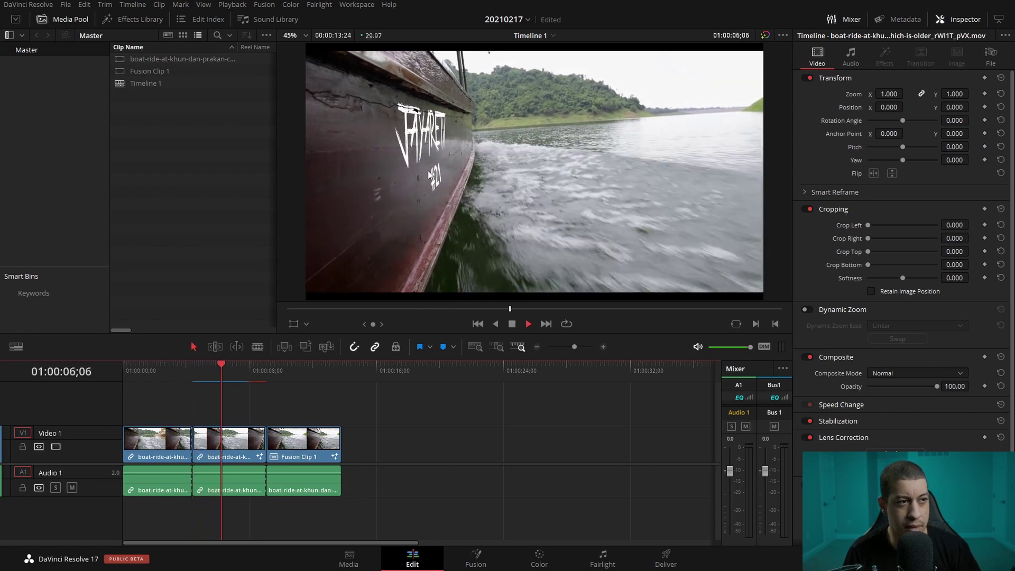
click(192, 369)
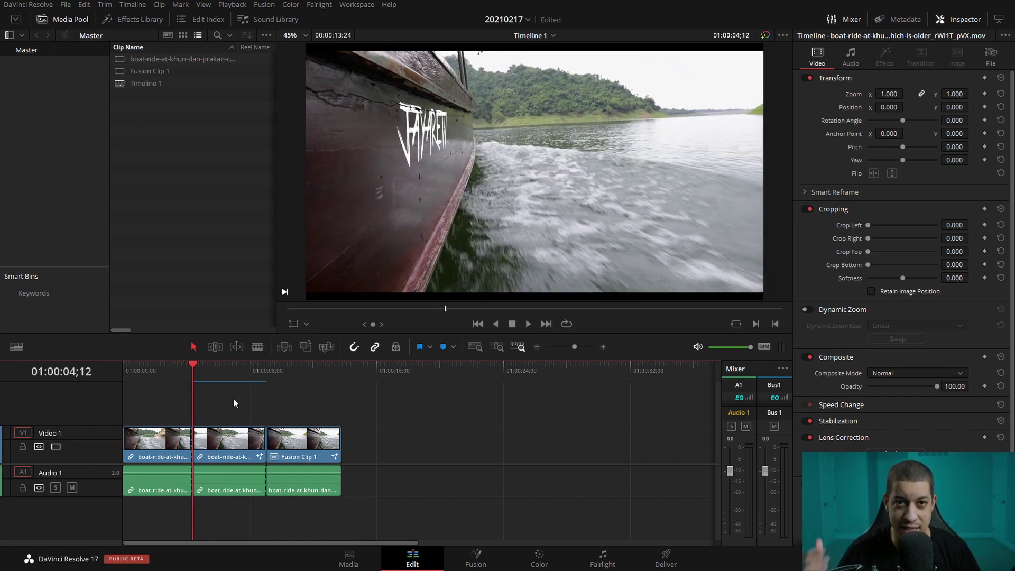
key(space)
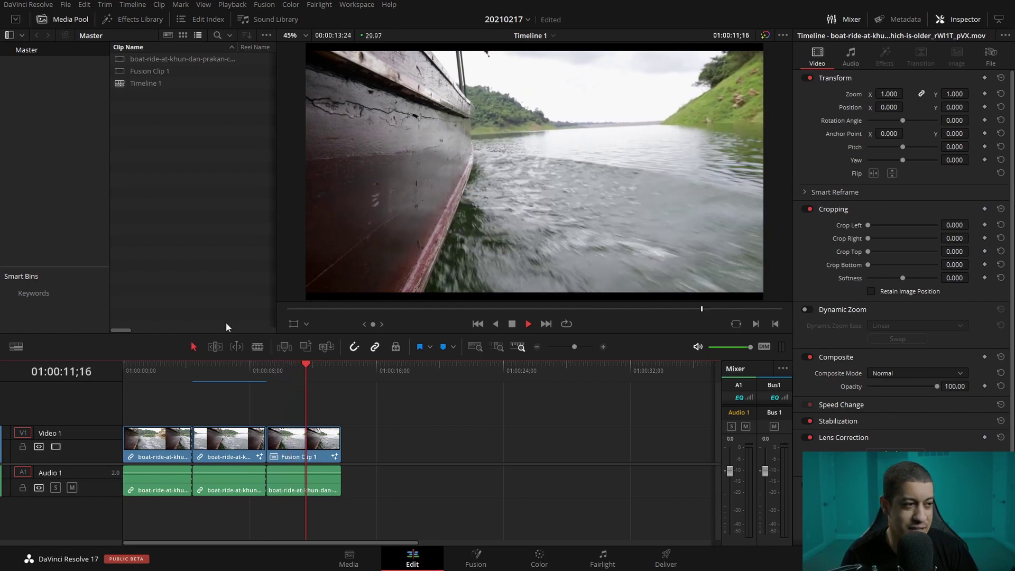
click(195, 372)
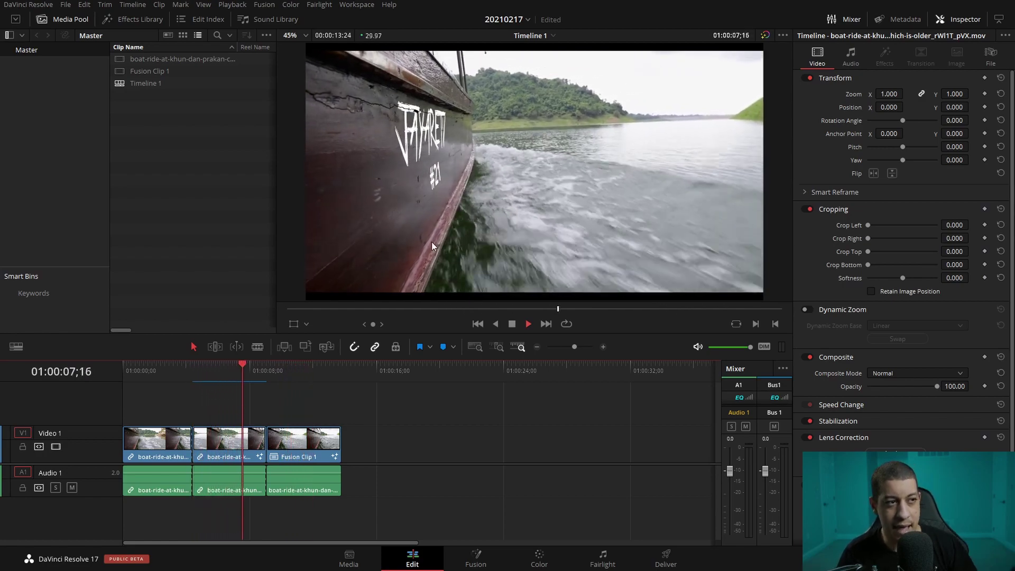
click(220, 370)
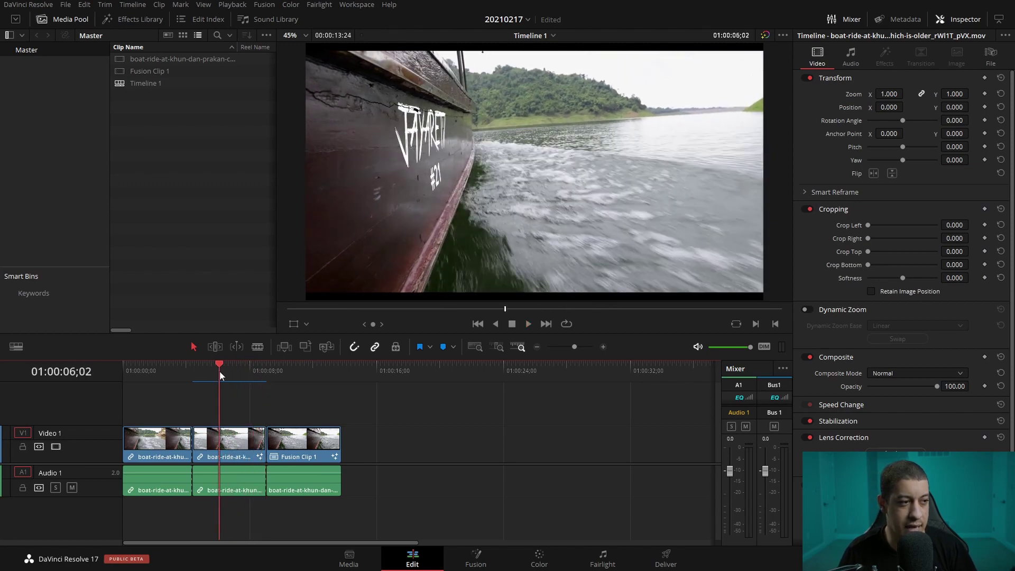
Open the second clip on the Fusion page, show the clip thumbnails, and move the playhead to frame 206.
click(476, 562)
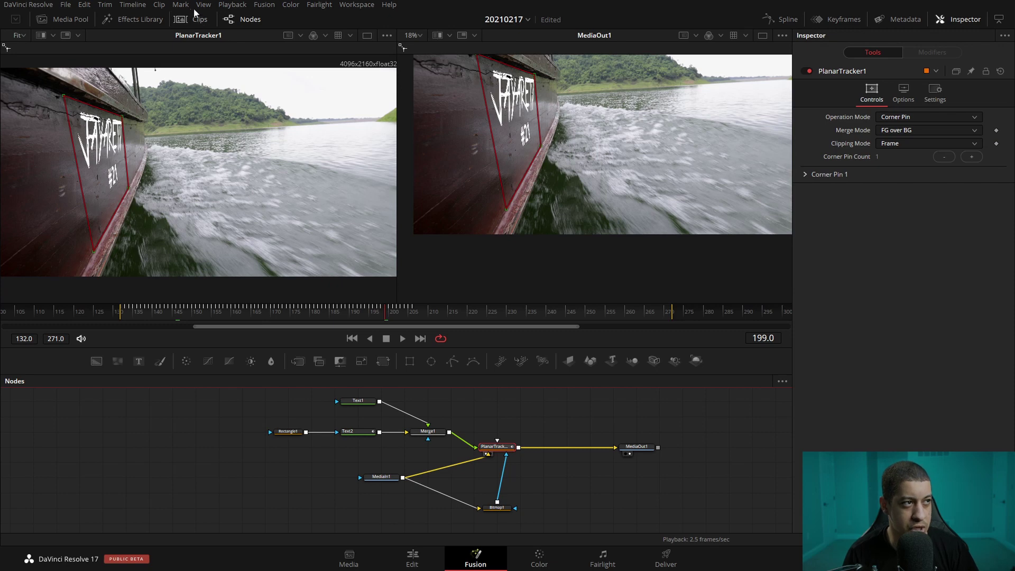
click(194, 20)
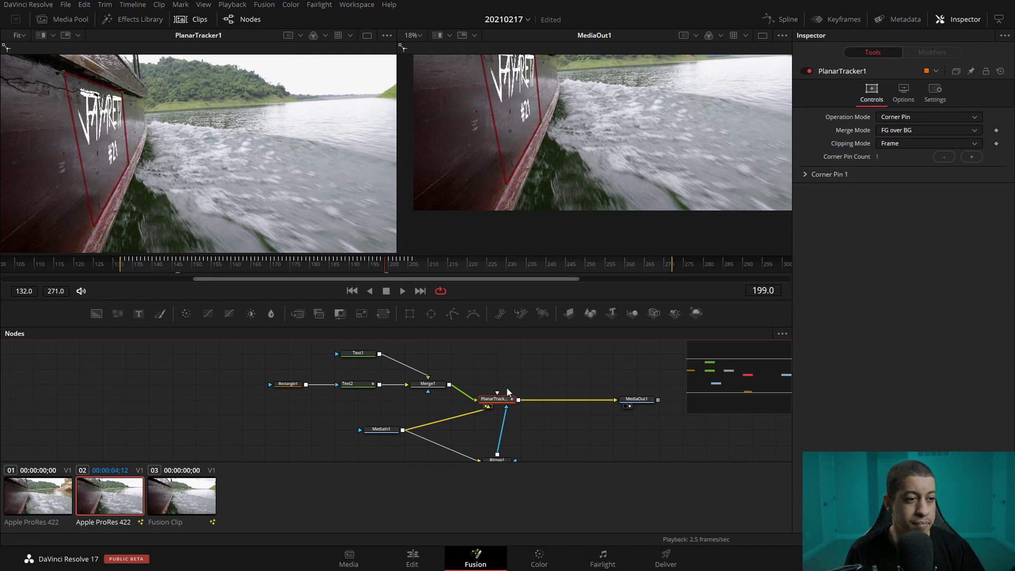
drag(397, 265, 413, 268)
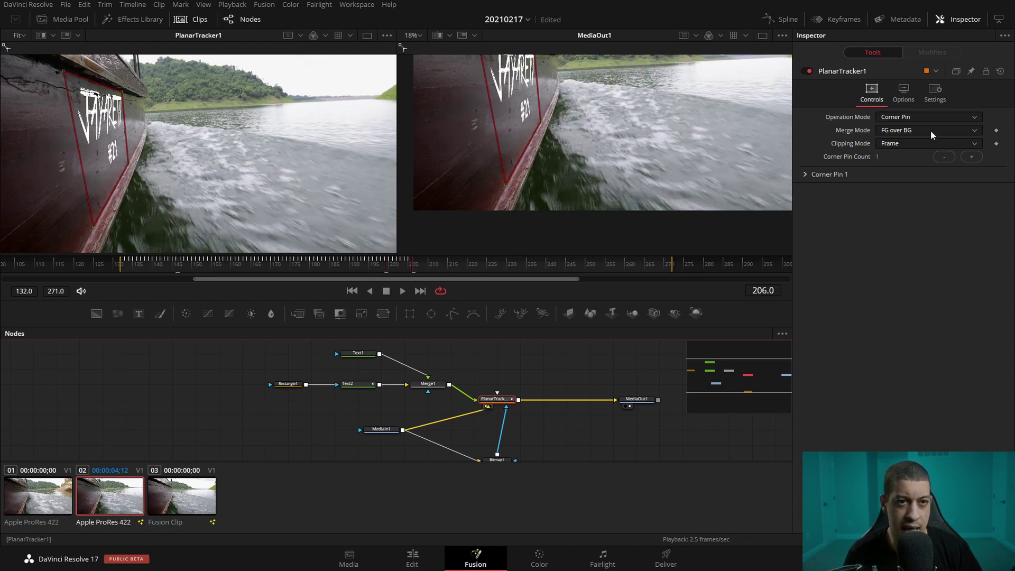
Set PlanarTracker1's operation mode to Track and return to the Edit page.
click(888, 117)
click(905, 130)
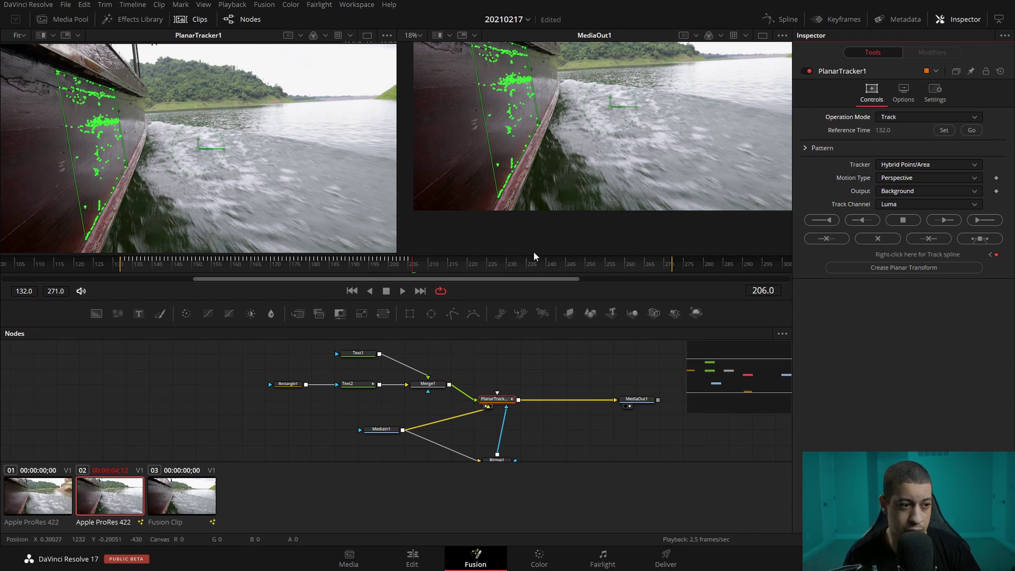
click(433, 554)
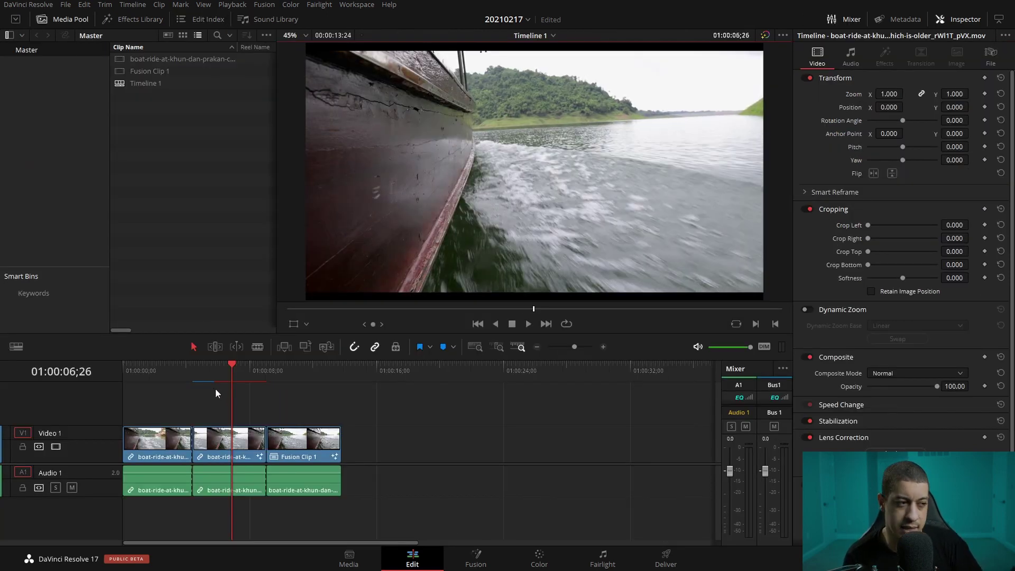
Play the second clip from its start at 01:00:04;12 to review the Track-mode output, and return to the clip's start.
click(202, 371)
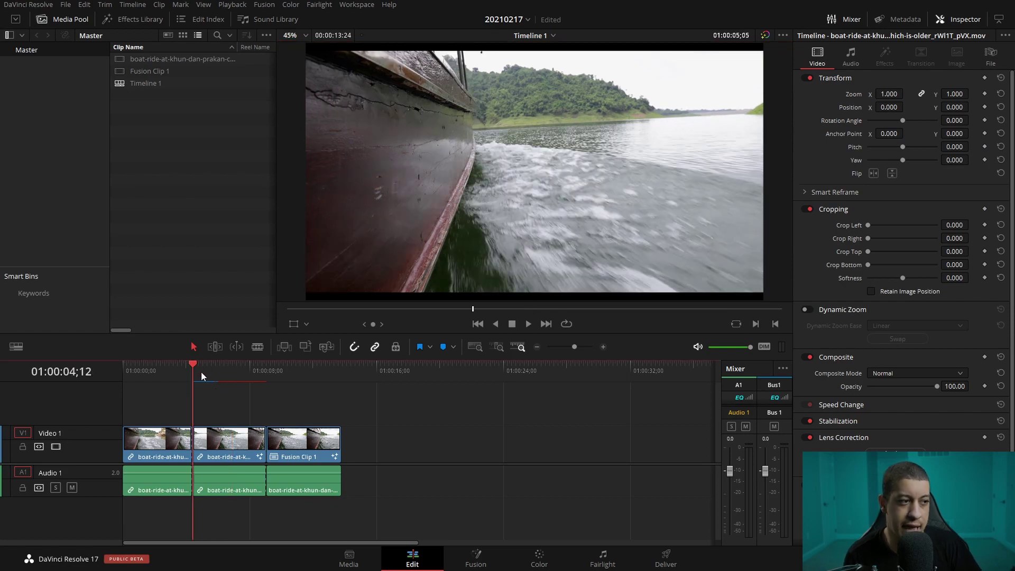
key(space)
key(space)
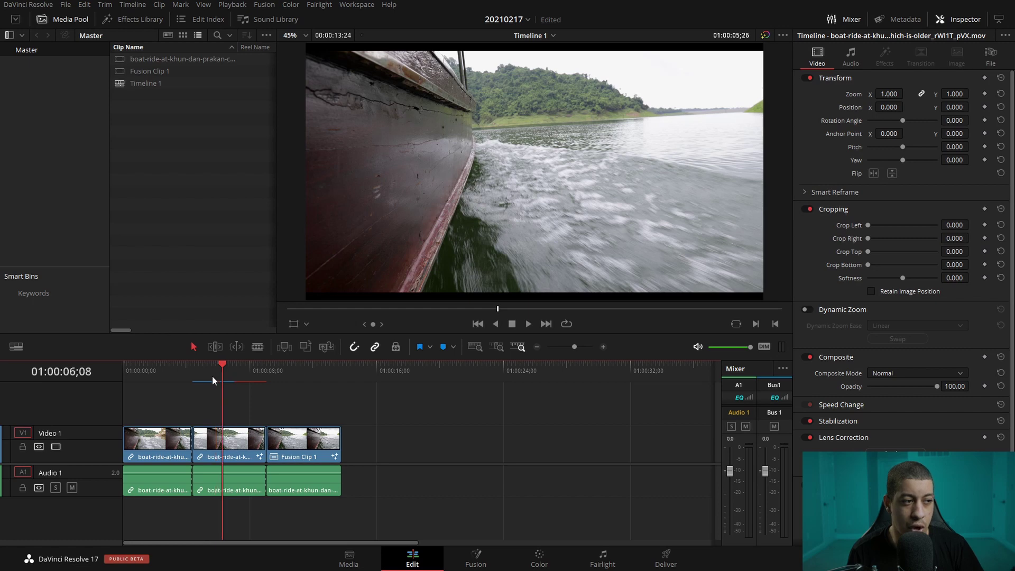
key(Up)
Reopen the second clip in Fusion at frame 193, set PlanarTracker1's operation mode to Corner Pin, and return to the Edit page.
click(224, 370)
key(shift+5)
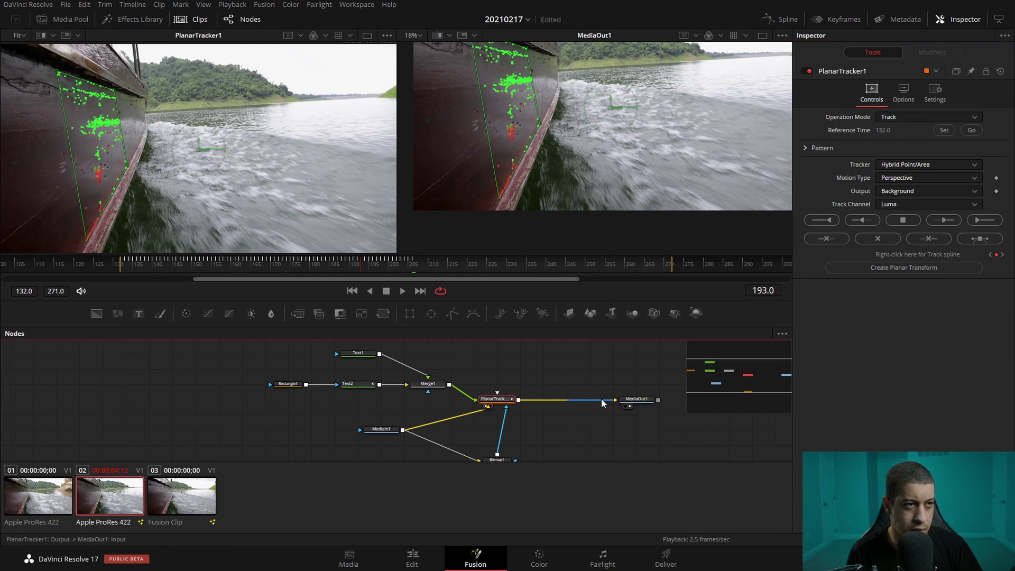
click(915, 118)
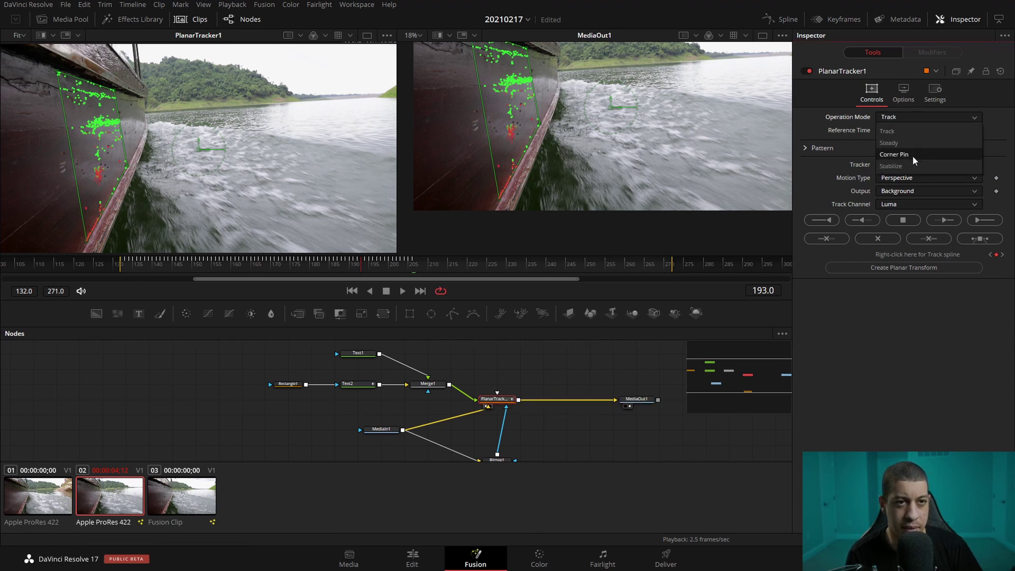
click(912, 153)
click(408, 558)
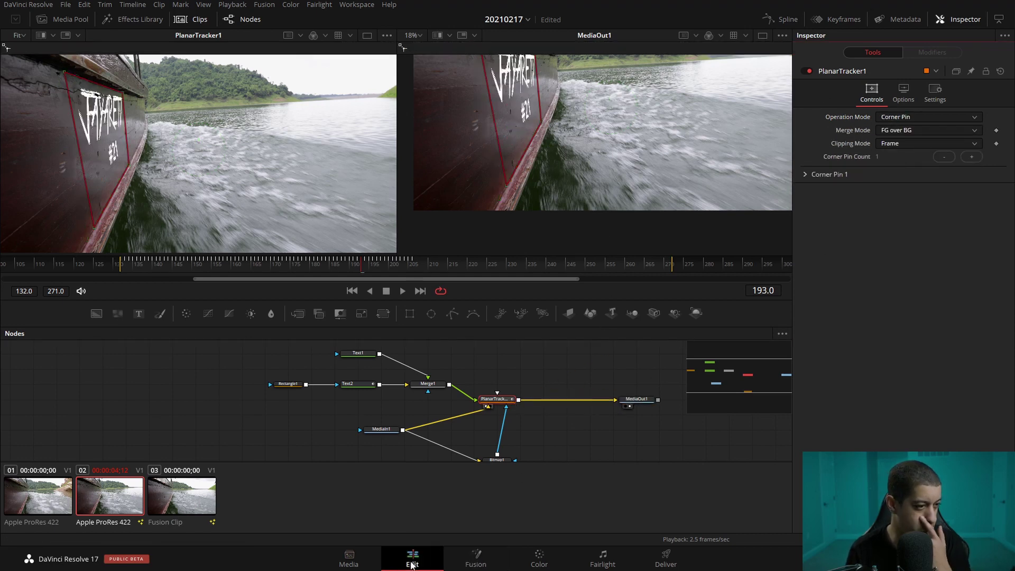